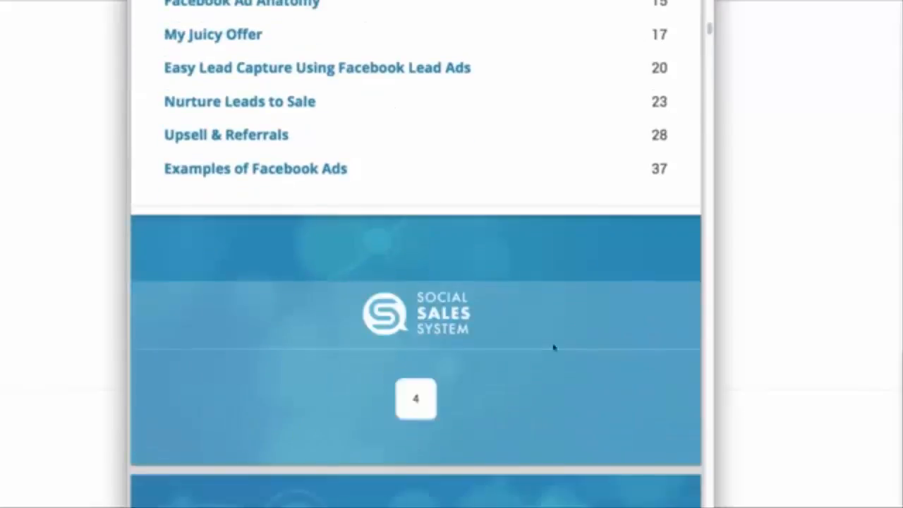
Read the workbook's What to Expect section and its overview of the three sales funnel stages.
{"action": "scroll", "coordinate": [551, 360], "scroll_direction": "down", "scroll_amount": 2}
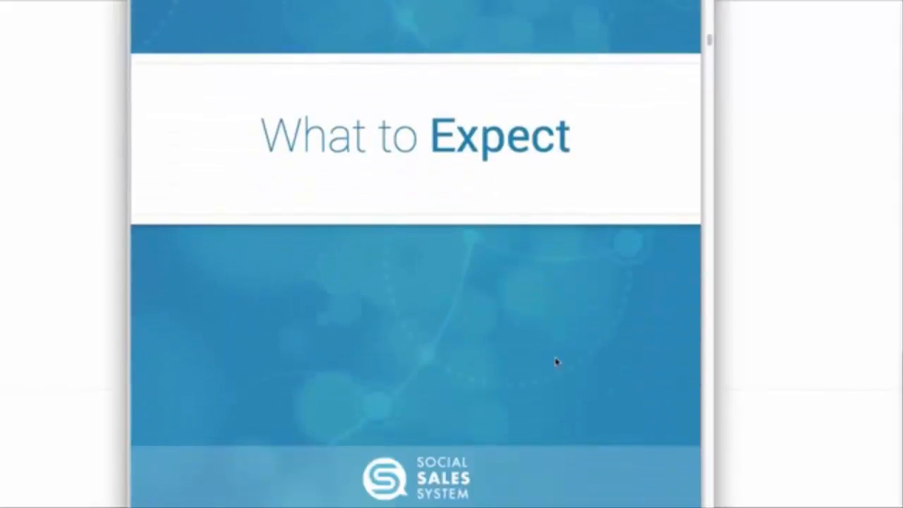
{"action": "scroll", "coordinate": [555, 361], "scroll_direction": "down", "scroll_amount": 8}
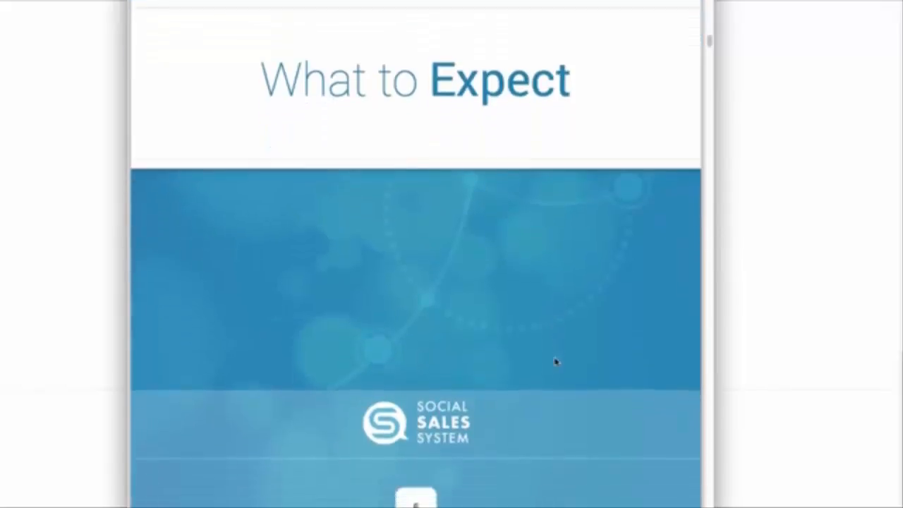
{"action": "scroll", "coordinate": [555, 361], "scroll_direction": "down", "scroll_amount": 5}
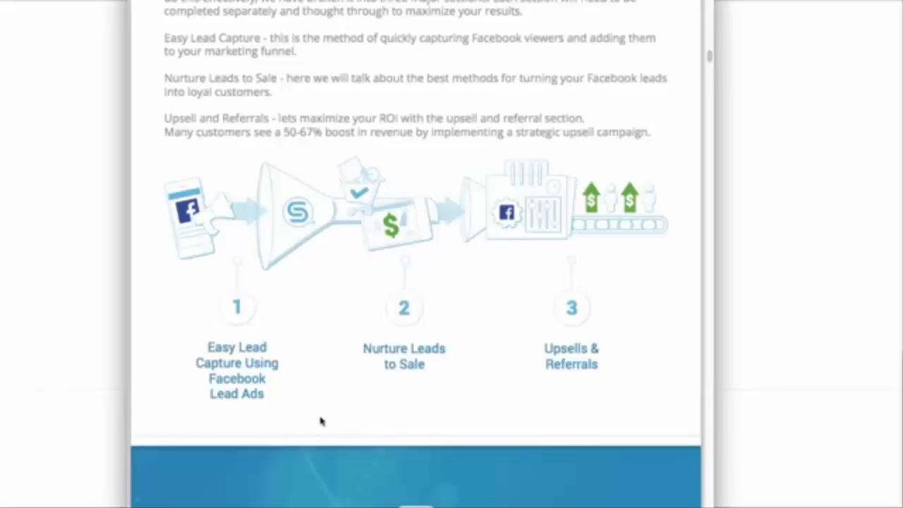
{"action": "scroll", "coordinate": [552, 329], "scroll_direction": "down", "scroll_amount": 10}
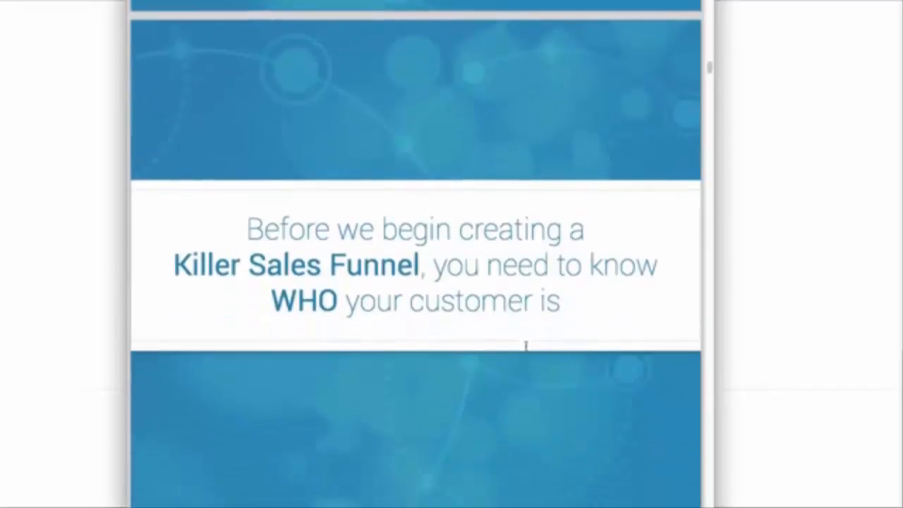
{"action": "scroll", "coordinate": [525, 345], "scroll_direction": "down", "scroll_amount": 1}
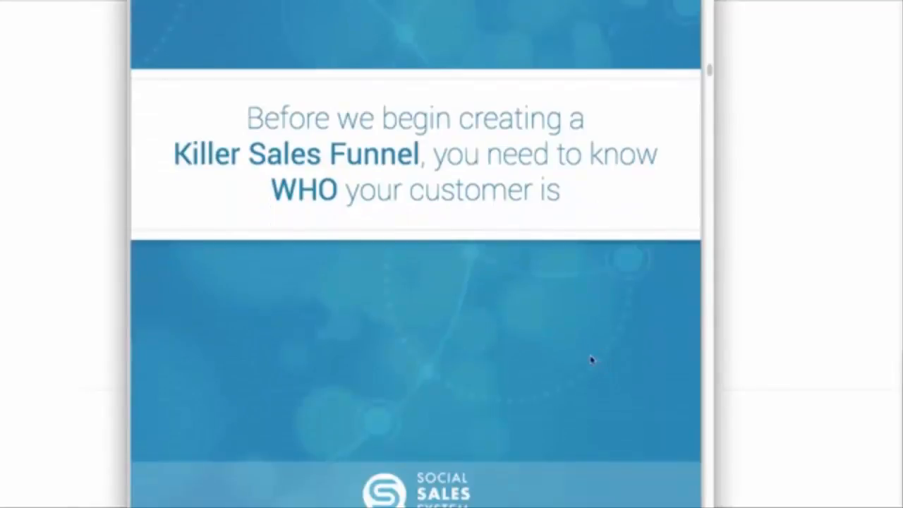
Review the target customer worksheet answers on ideal customers, pain points, reasons to buy, common objections and who is not the target.
{"action": "scroll", "coordinate": [566, 345], "scroll_direction": "down", "scroll_amount": 3}
{"action": "scroll", "coordinate": [566, 345], "scroll_direction": "down", "scroll_amount": 6}
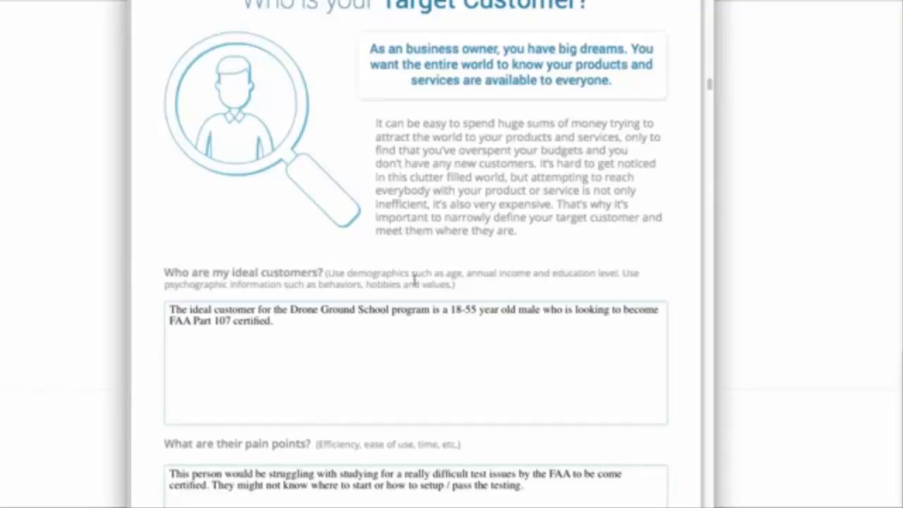
{"action": "scroll", "coordinate": [447, 286], "scroll_direction": "down", "scroll_amount": 5}
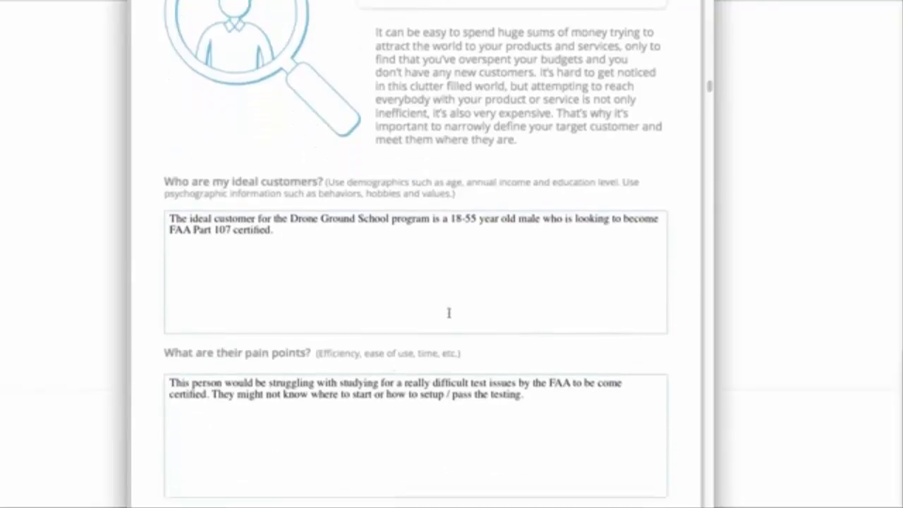
{"action": "left_click", "coordinate": [580, 340]}
{"action": "left_click", "coordinate": [326, 321]}
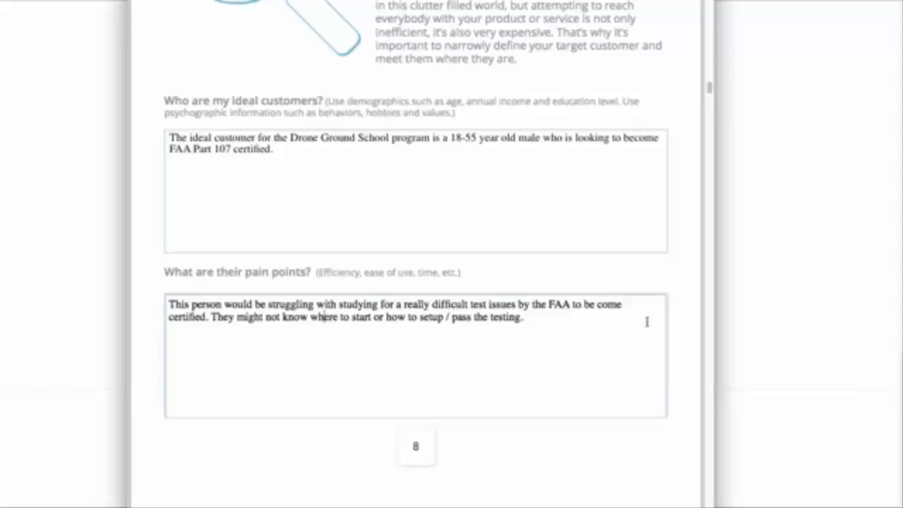
{"action": "scroll", "coordinate": [480, 327], "scroll_direction": "down", "scroll_amount": 6}
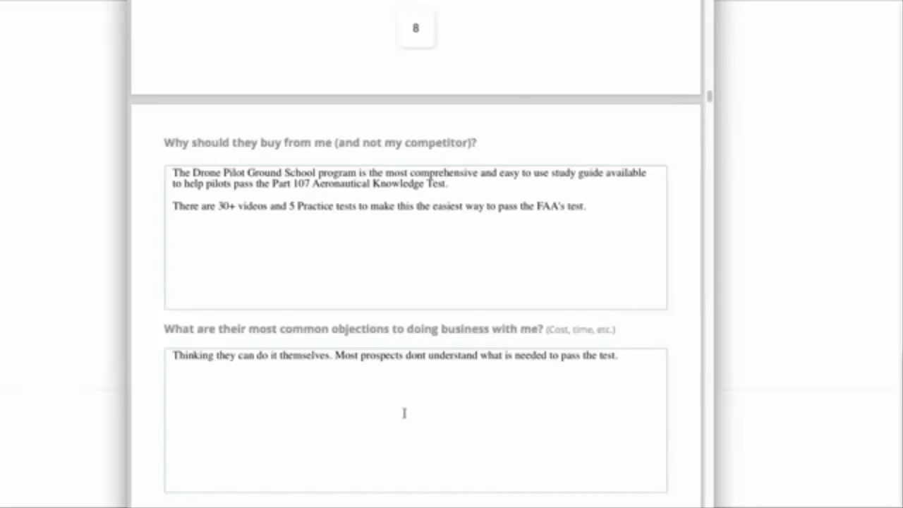
{"action": "scroll", "coordinate": [661, 426], "scroll_direction": "down", "scroll_amount": 3}
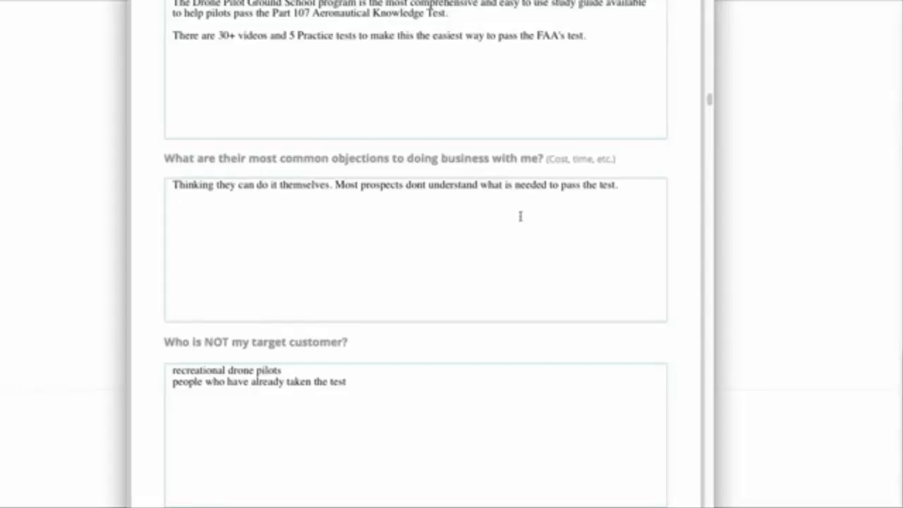
{"action": "scroll", "coordinate": [517, 247], "scroll_direction": "down", "scroll_amount": 2}
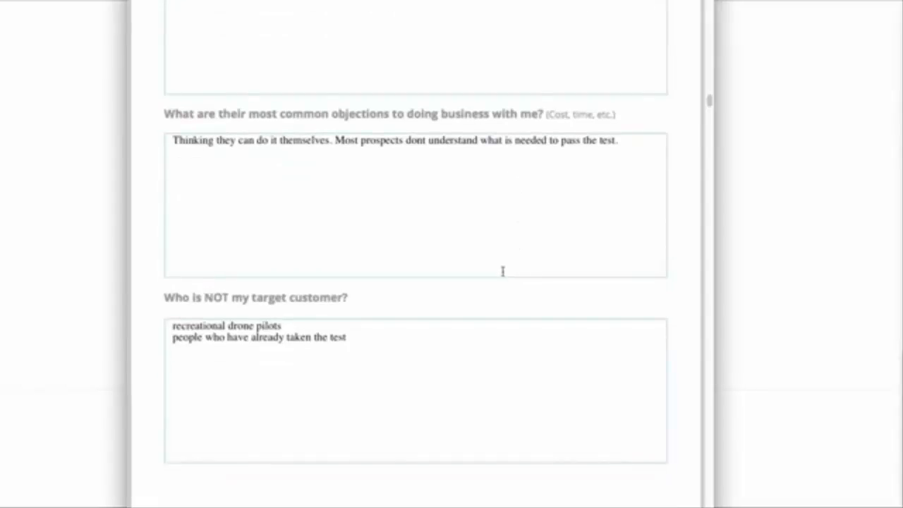
{"action": "scroll", "coordinate": [499, 267], "scroll_direction": "down", "scroll_amount": 2}
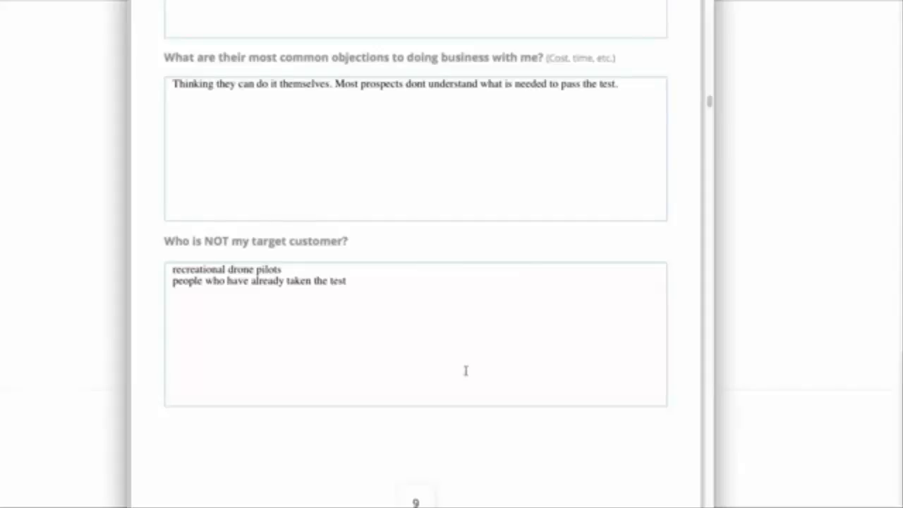
{"action": "scroll", "coordinate": [485, 366], "scroll_direction": "down", "scroll_amount": 1}
Review the demographic and psychographic entries on the Build My Target Customer page.
{"action": "scroll", "coordinate": [485, 366], "scroll_direction": "down", "scroll_amount": 6}
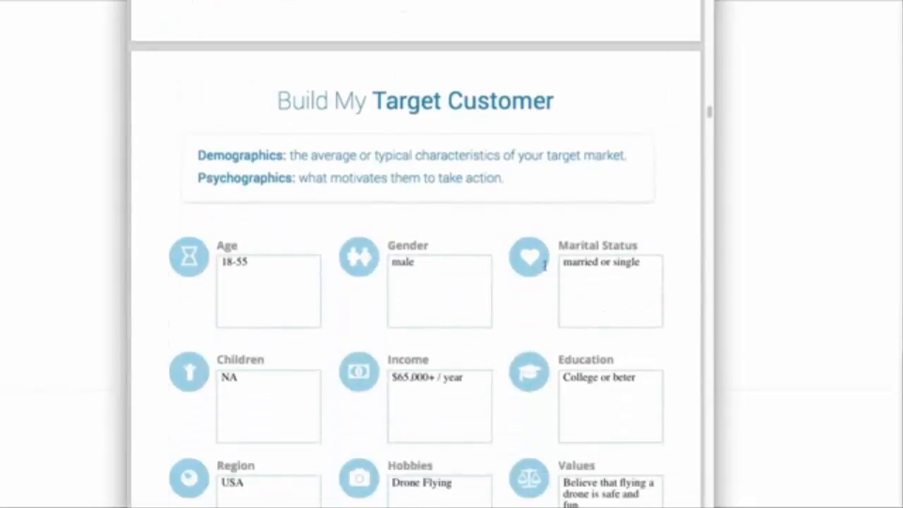
{"action": "scroll", "coordinate": [535, 305], "scroll_direction": "down", "scroll_amount": 1}
{"action": "scroll", "coordinate": [535, 305], "scroll_direction": "down", "scroll_amount": 1}
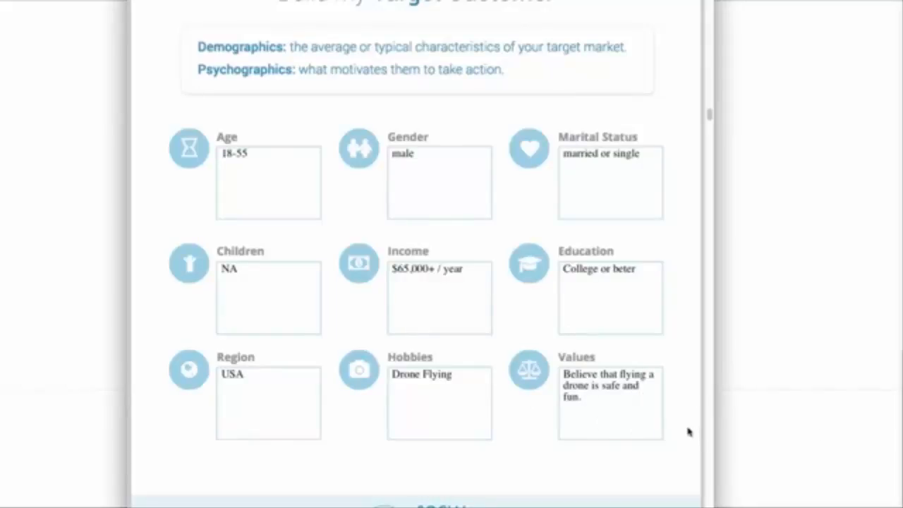
Read the lead magnet explanation and look through the Great Lead Magnet Suggestions for the different business types.
{"action": "scroll", "coordinate": [680, 404], "scroll_direction": "down", "scroll_amount": 9}
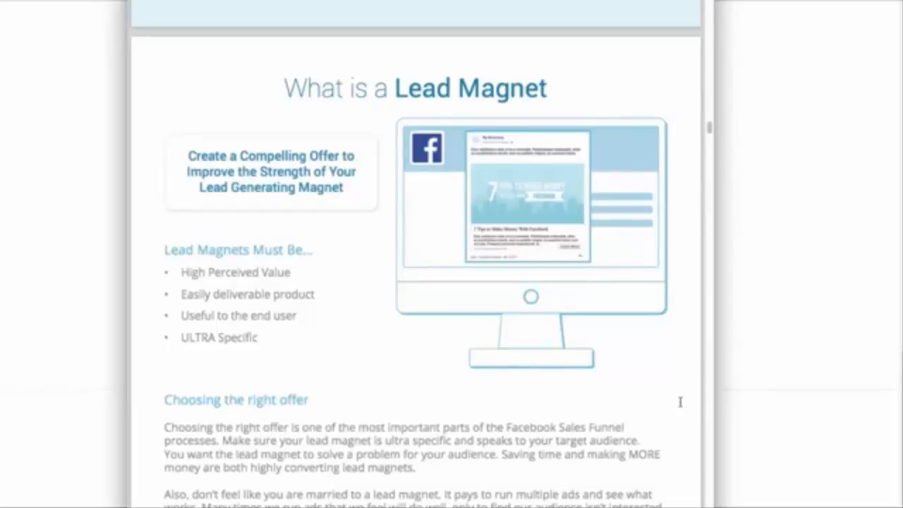
{"action": "scroll", "coordinate": [540, 347], "scroll_direction": "down", "scroll_amount": 10}
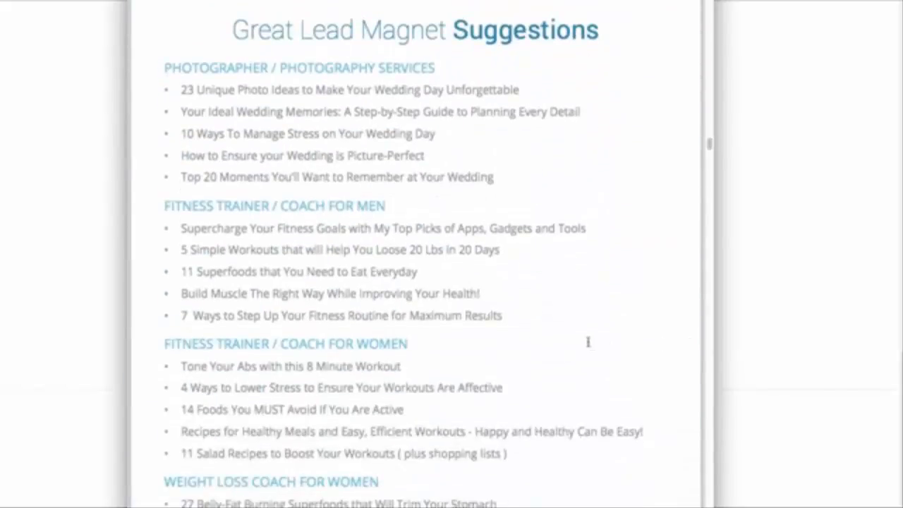
{"action": "scroll", "coordinate": [586, 343], "scroll_direction": "down", "scroll_amount": 4}
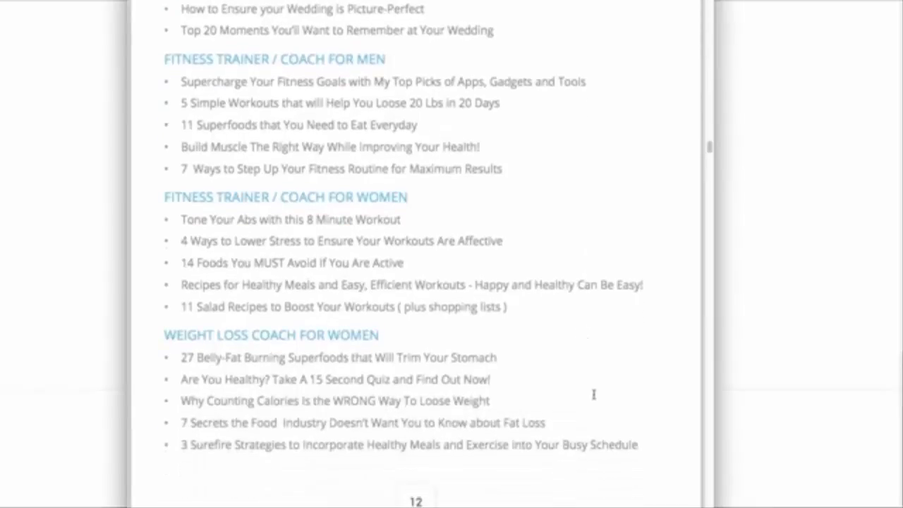
{"action": "scroll", "coordinate": [593, 394], "scroll_direction": "down", "scroll_amount": 10}
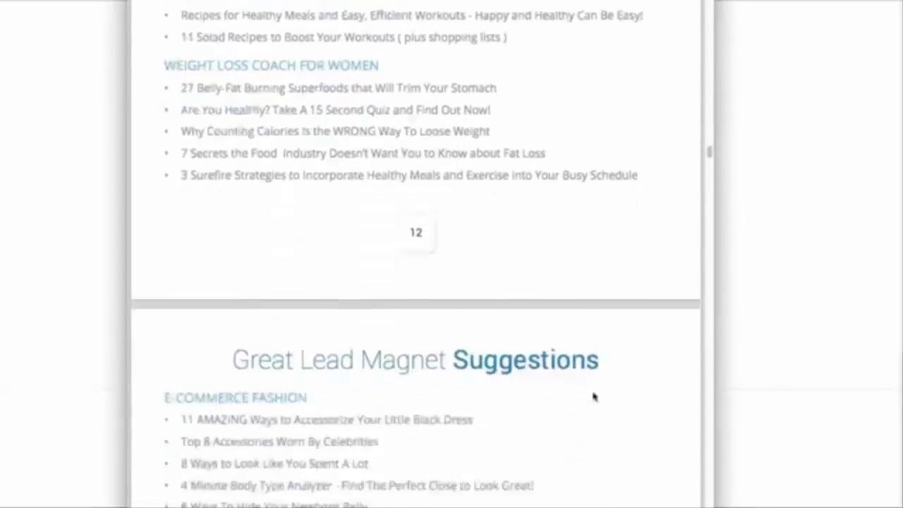
{"action": "scroll", "coordinate": [592, 403], "scroll_direction": "down", "scroll_amount": 1}
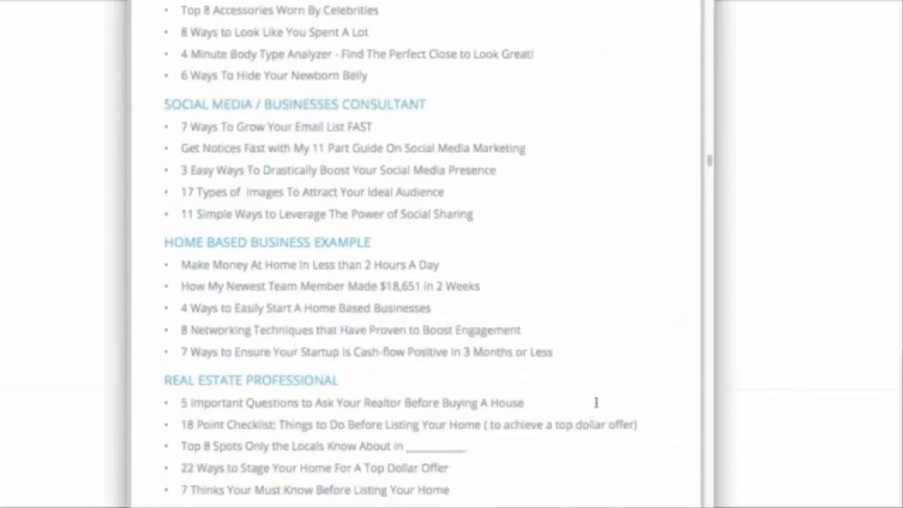
{"action": "scroll", "coordinate": [596, 402], "scroll_direction": "down", "scroll_amount": 8}
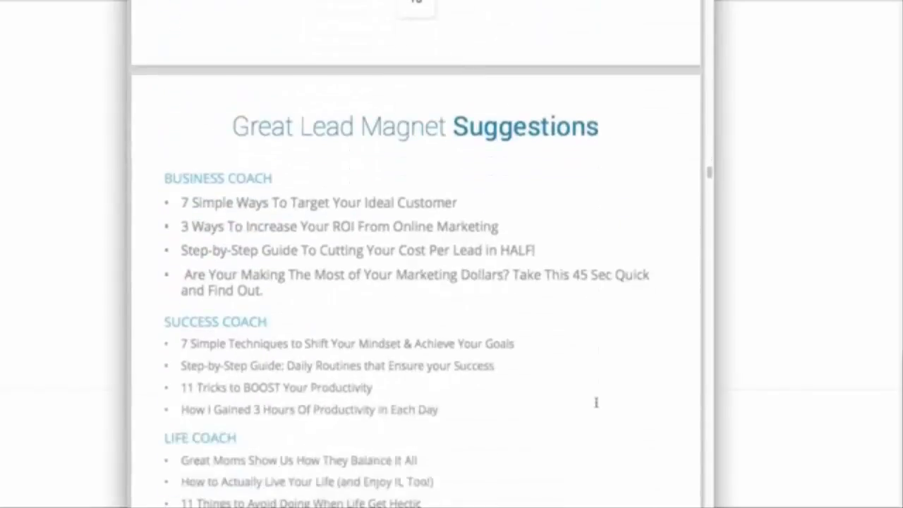
Examine the Facebook Ad Anatomy diagram and the completed My Juicy Offer worksheet.
{"action": "scroll", "coordinate": [596, 402], "scroll_direction": "down", "scroll_amount": 12}
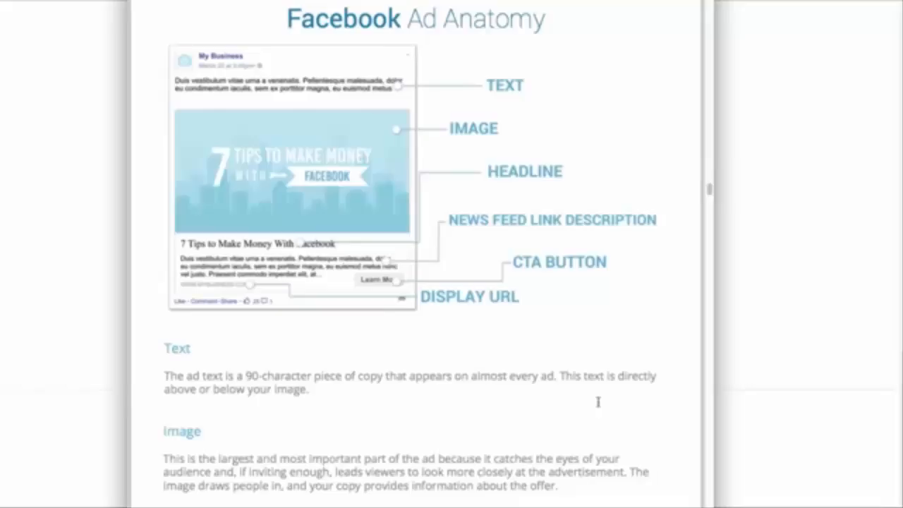
{"action": "scroll", "coordinate": [510, 387], "scroll_direction": "down", "scroll_amount": 15}
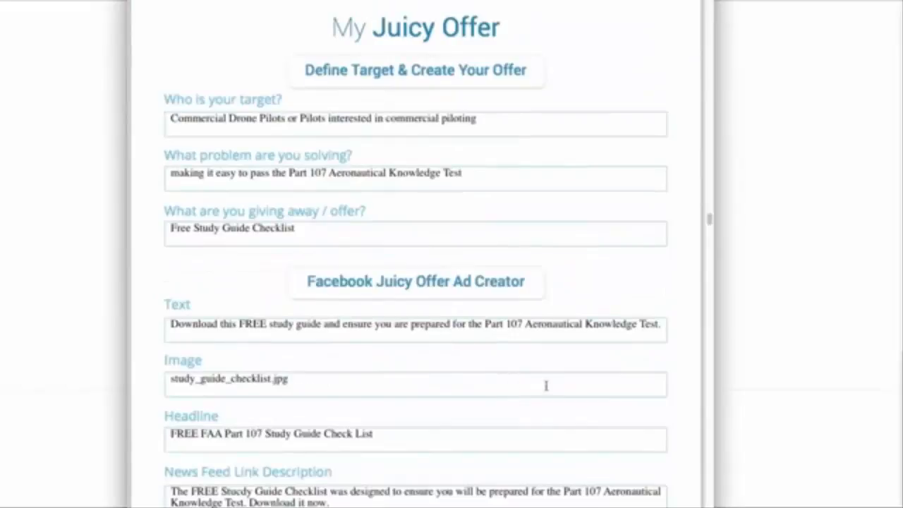
{"action": "scroll", "coordinate": [560, 387], "scroll_direction": "down", "scroll_amount": 1}
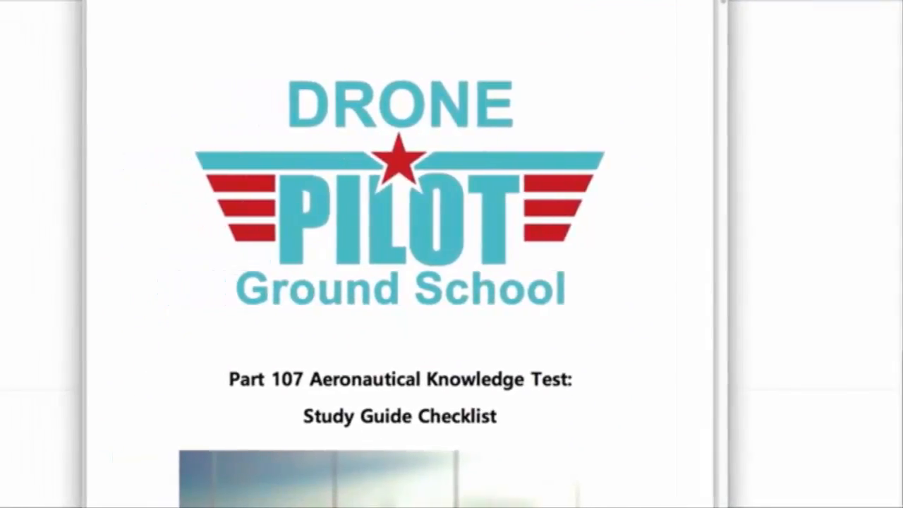
View the cover page of the Drone Pilot Ground School study guide checklist.
{"action": "scroll", "coordinate": [435, 183], "scroll_direction": "down", "scroll_amount": 3}
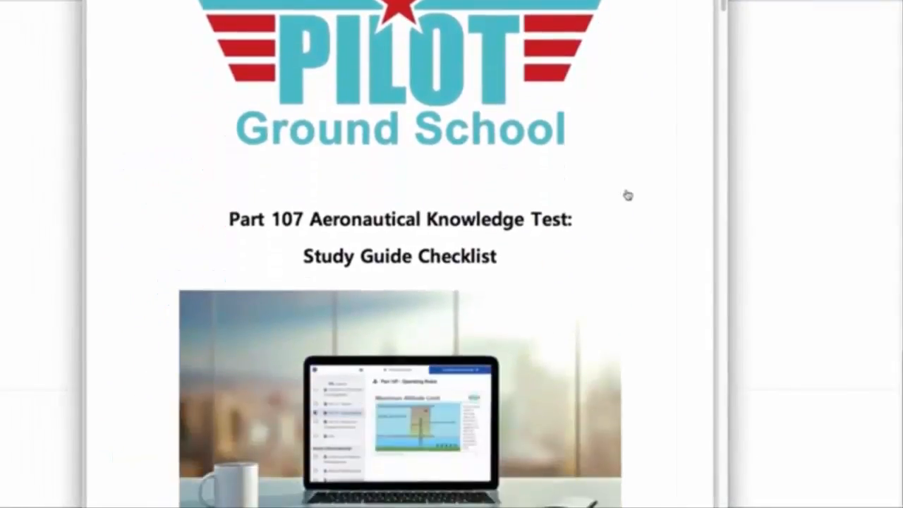
{"action": "scroll", "coordinate": [628, 195], "scroll_direction": "up", "scroll_amount": 3}
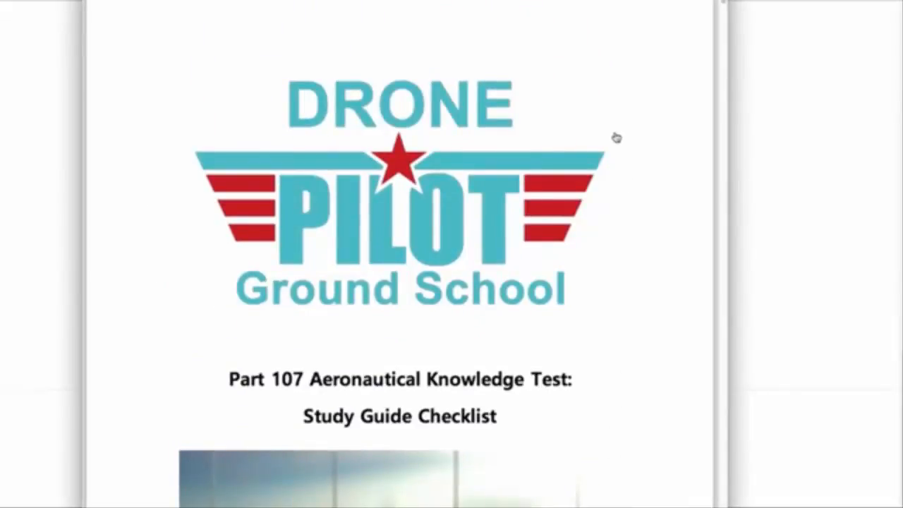
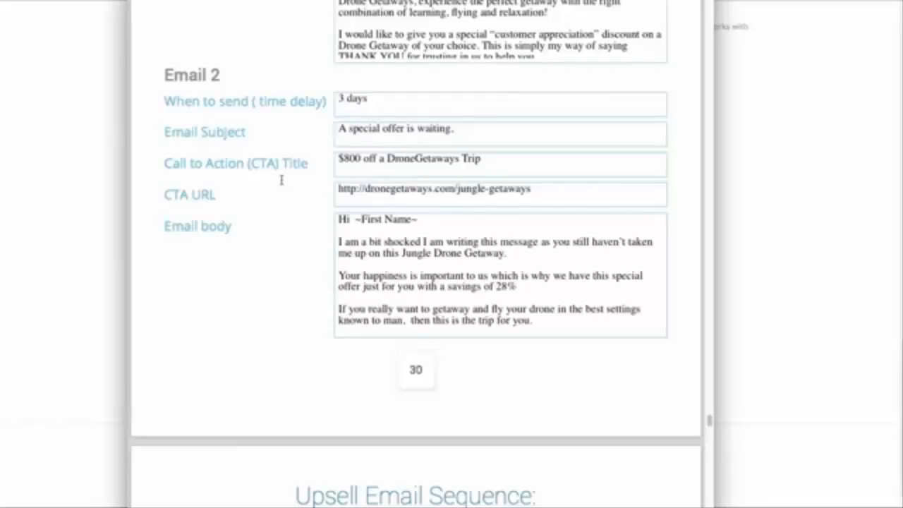
Look through the remaining upsell emails and the Referral Email Sequence pages up to the first referral email.
{"action": "scroll", "coordinate": [281, 181], "scroll_direction": "down", "scroll_amount": 5}
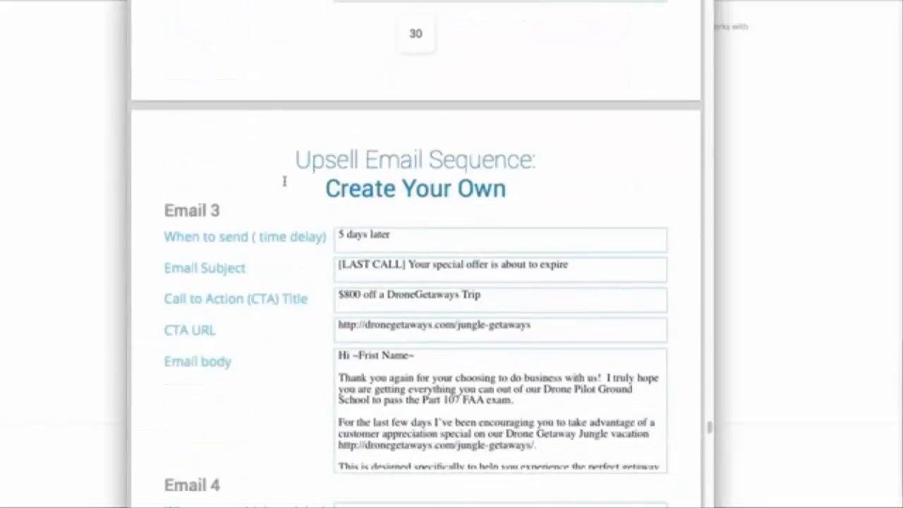
{"action": "scroll", "coordinate": [284, 181], "scroll_direction": "down", "scroll_amount": 15}
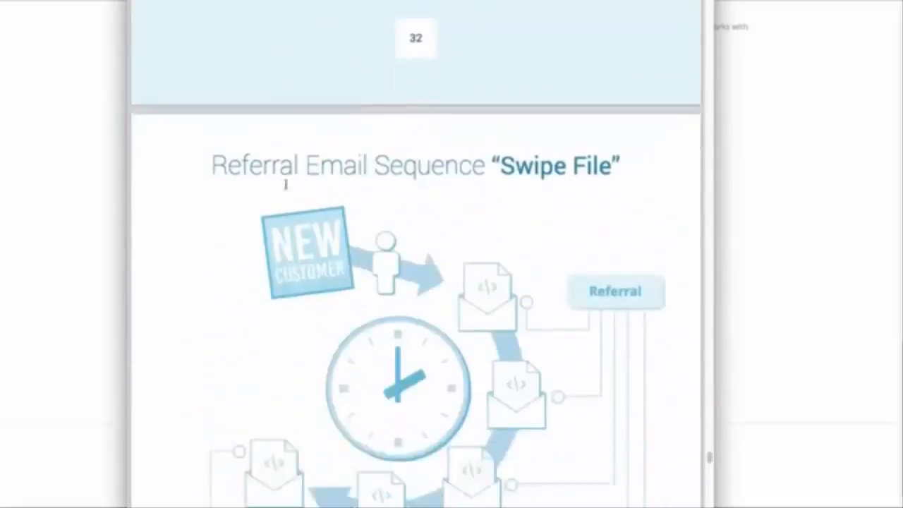
{"action": "scroll", "coordinate": [286, 185], "scroll_direction": "down", "scroll_amount": 2}
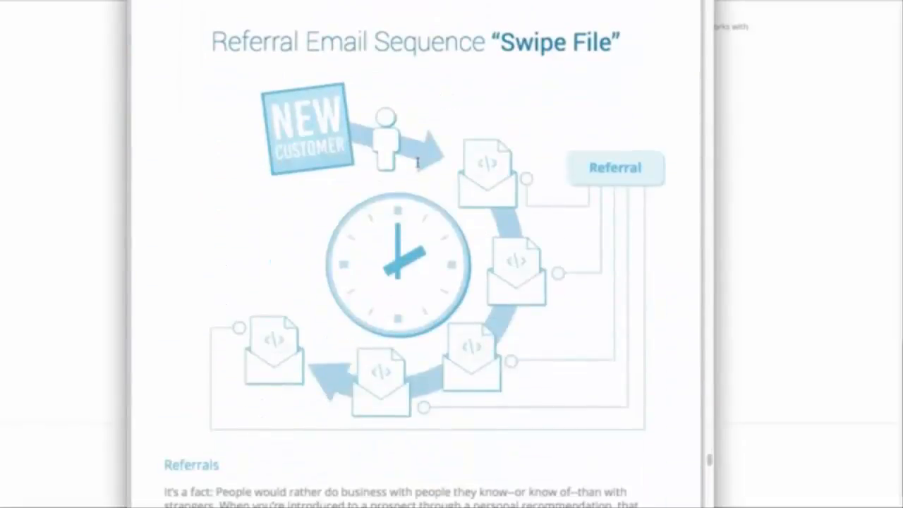
{"action": "scroll", "coordinate": [417, 163], "scroll_direction": "down", "scroll_amount": 8}
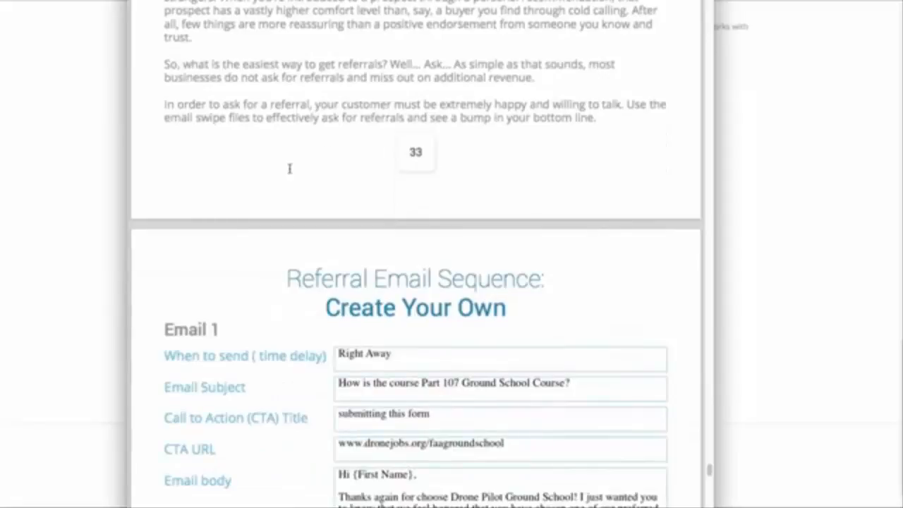
{"action": "scroll", "coordinate": [270, 174], "scroll_direction": "down", "scroll_amount": 2}
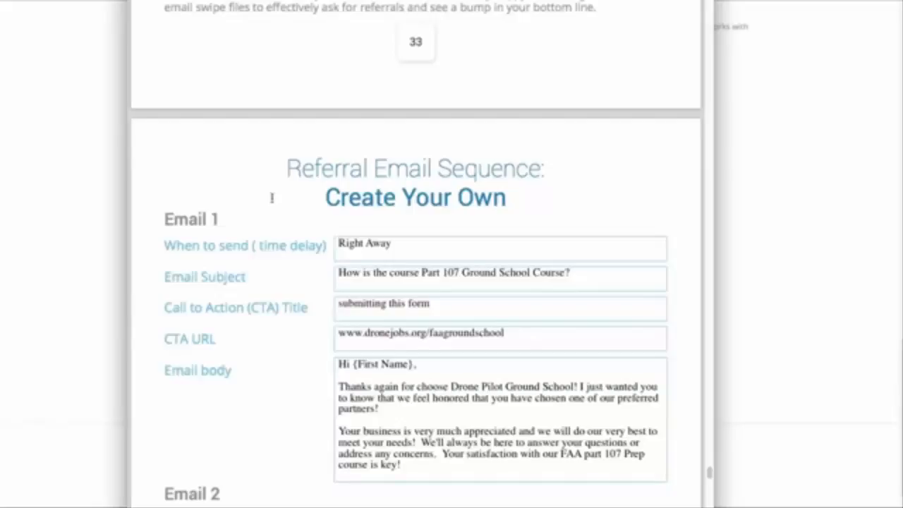
Compare the referral sequence diagram with Email 1 of the Create Your Own page, highlighting its time delay entry.
{"action": "scroll", "coordinate": [430, 192], "scroll_direction": "up", "scroll_amount": 10}
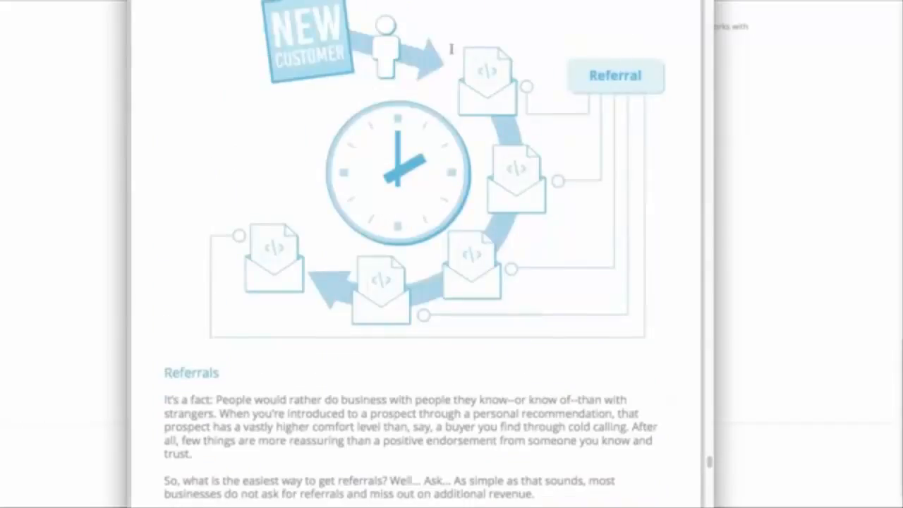
{"action": "scroll", "coordinate": [430, 262], "scroll_direction": "up", "scroll_amount": 4}
{"action": "scroll", "coordinate": [428, 264], "scroll_direction": "down", "scroll_amount": 10}
{"action": "scroll", "coordinate": [429, 264], "scroll_direction": "down", "scroll_amount": 4}
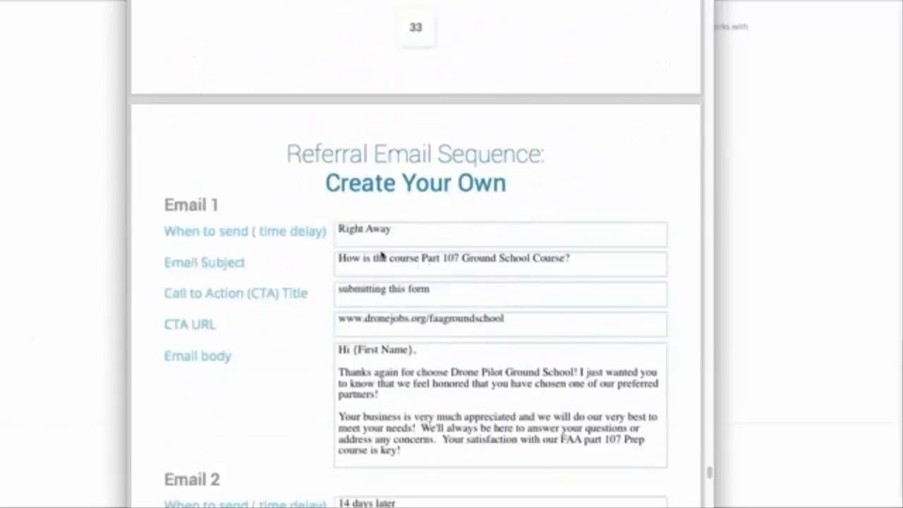
{"action": "left_click_drag", "start_coordinate": [411, 230], "coordinate": [328, 231]}
{"action": "triple_click", "coordinate": [402, 229]}
{"action": "scroll", "coordinate": [402, 229], "scroll_direction": "up", "scroll_amount": 5}
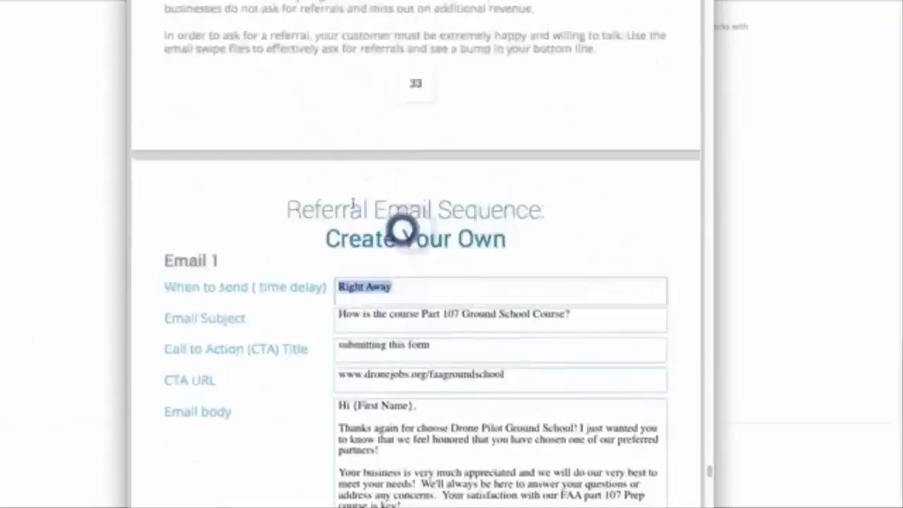
{"action": "scroll", "coordinate": [432, 161], "scroll_direction": "up", "scroll_amount": 5}
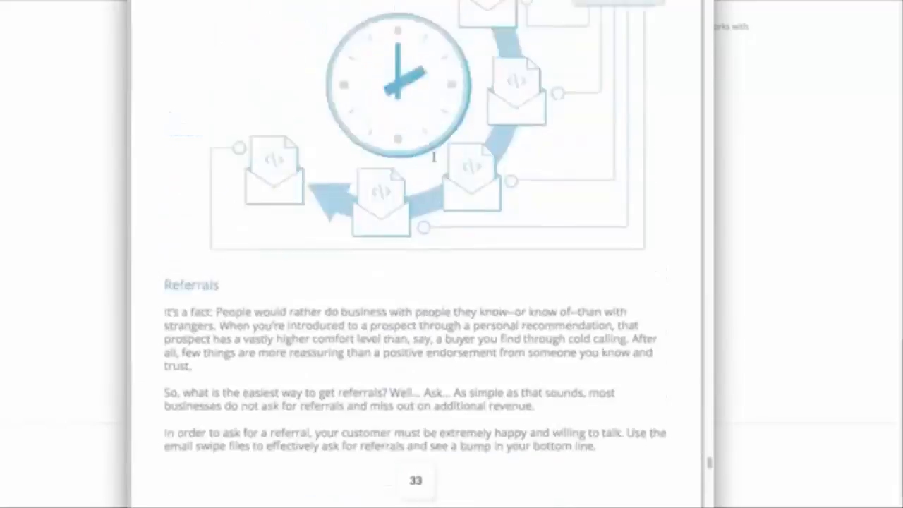
Review Emails 1 and 2 of the Referral Email Sequence Create Your Own page, including their time delays, subjects, calls to action and bodies.
{"action": "scroll", "coordinate": [395, 183], "scroll_direction": "down", "scroll_amount": 4}
{"action": "scroll", "coordinate": [409, 206], "scroll_direction": "down", "scroll_amount": 5}
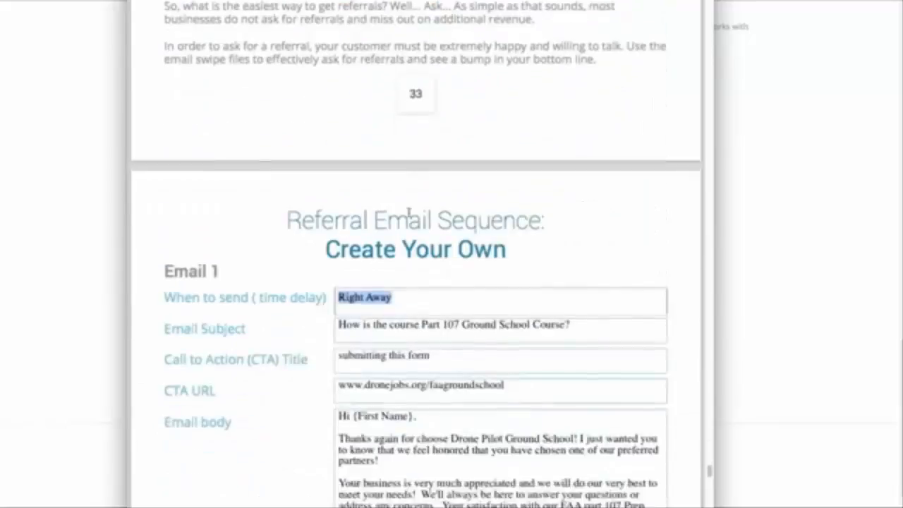
{"action": "triple_click", "coordinate": [404, 241]}
{"action": "left_click", "coordinate": [404, 242]}
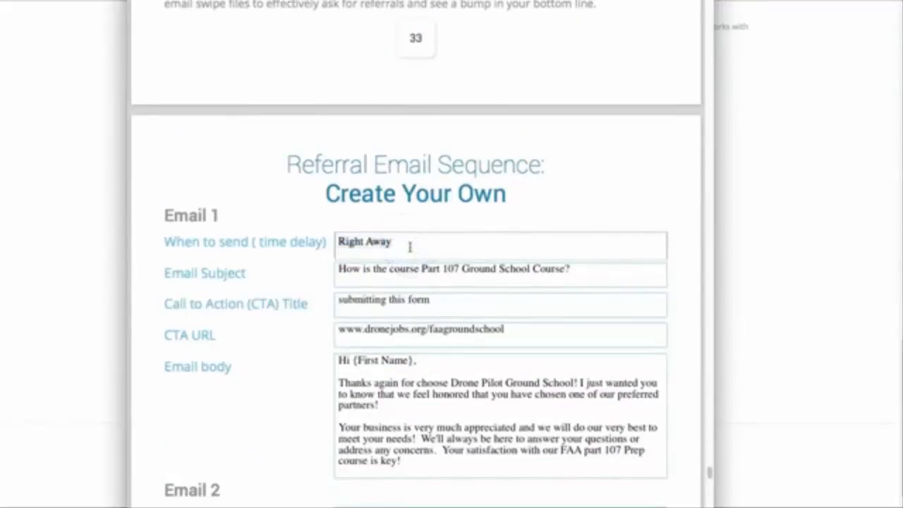
{"action": "left_click", "coordinate": [196, 214]}
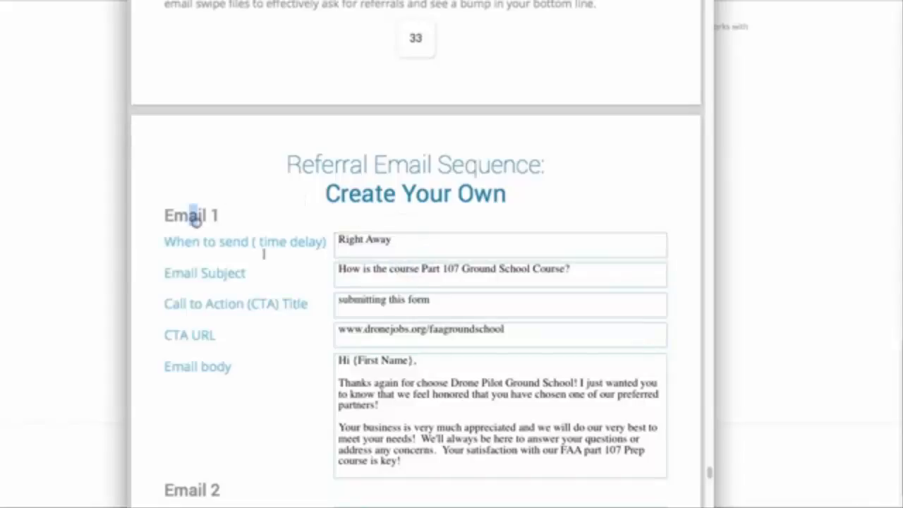
{"action": "left_click", "coordinate": [253, 240]}
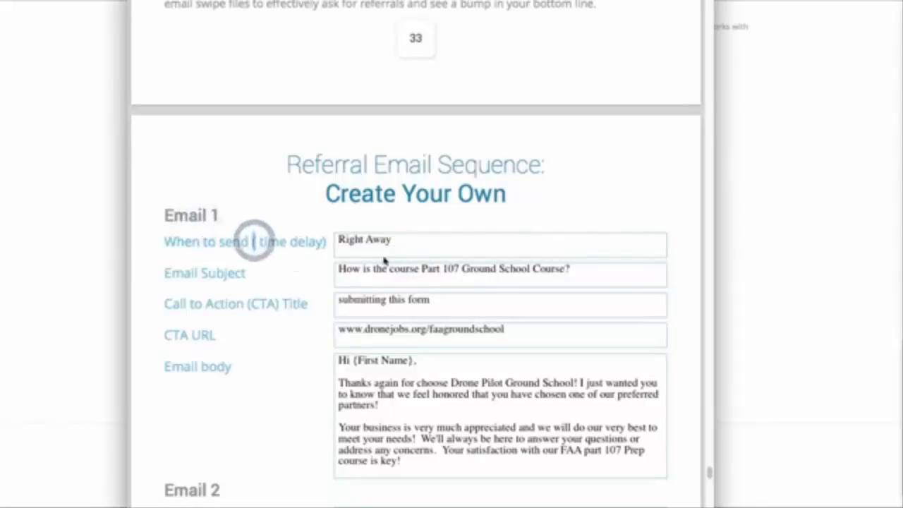
{"action": "scroll", "coordinate": [265, 228], "scroll_direction": "down", "scroll_amount": 1}
{"action": "scroll", "coordinate": [266, 228], "scroll_direction": "down", "scroll_amount": 1}
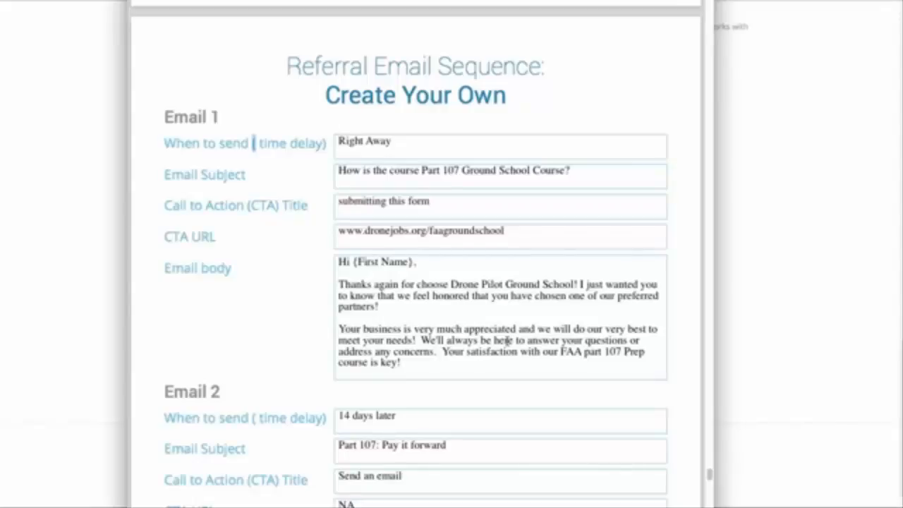
{"action": "scroll", "coordinate": [283, 421], "scroll_direction": "down", "scroll_amount": 3}
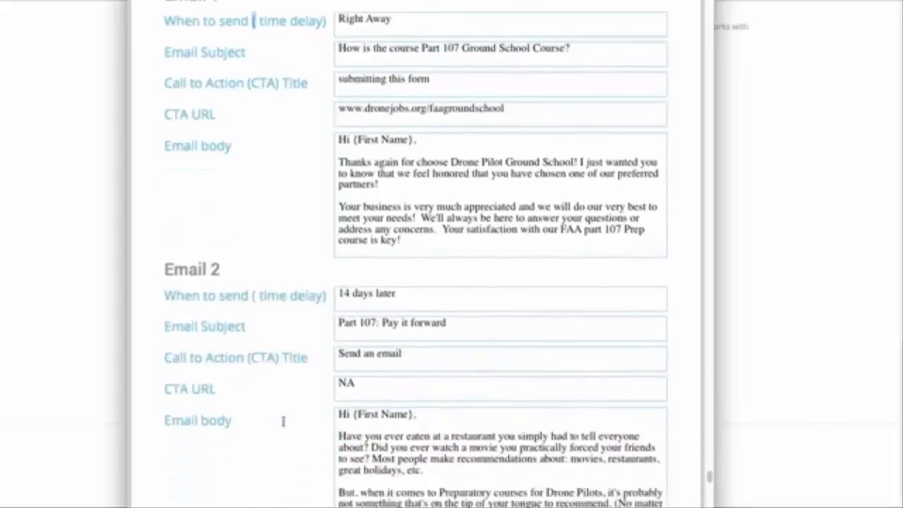
{"action": "scroll", "coordinate": [283, 421], "scroll_direction": "down", "scroll_amount": 1}
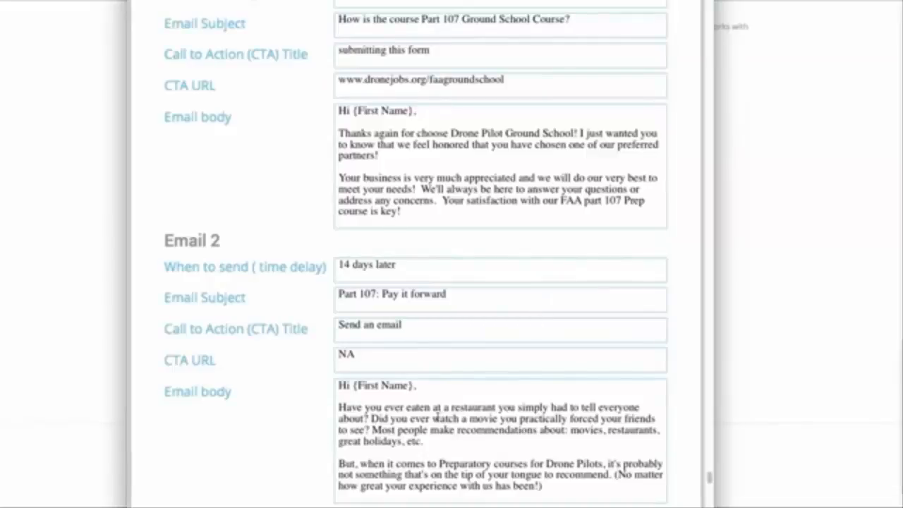
{"action": "scroll", "coordinate": [435, 417], "scroll_direction": "down", "scroll_amount": 4}
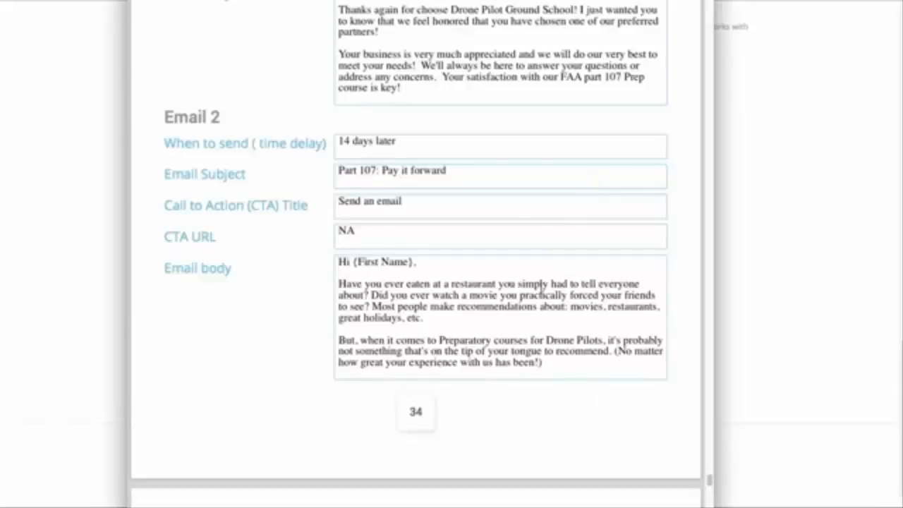
Skim the remaining referral email pages and the 8 Examples of Good Facebook Advertising section, and look over the site's downloads page.
{"action": "scroll", "coordinate": [541, 287], "scroll_direction": "down", "scroll_amount": 15}
{"action": "scroll", "coordinate": [543, 285], "scroll_direction": "down", "scroll_amount": 10}
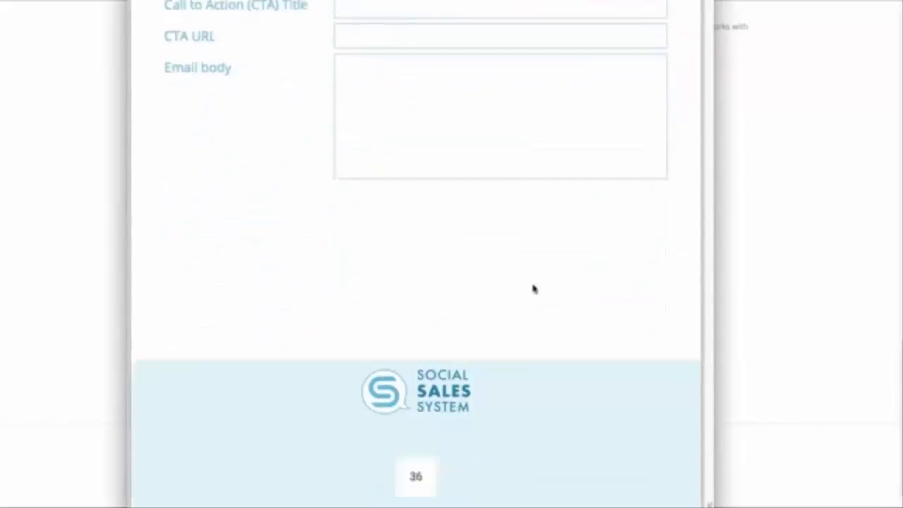
{"action": "scroll", "coordinate": [425, 198], "scroll_direction": "down", "scroll_amount": 3}
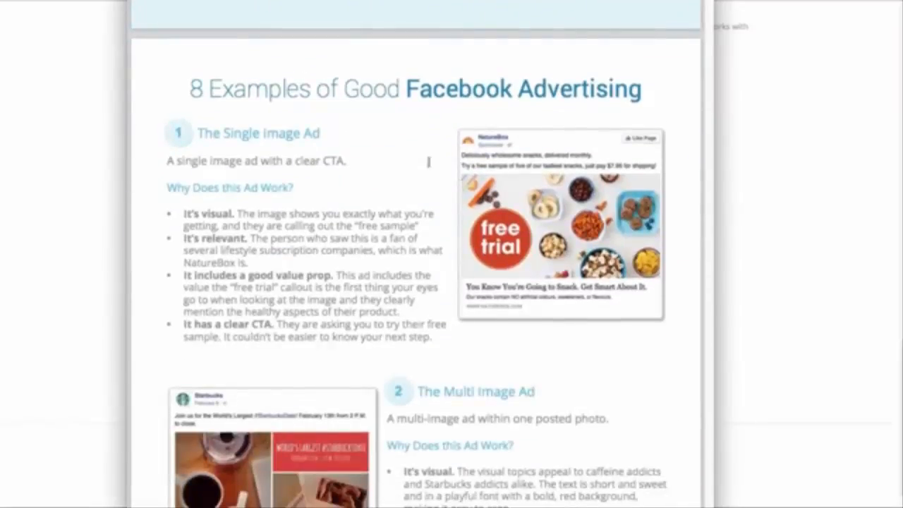
{"action": "scroll", "coordinate": [216, 171], "scroll_direction": "down", "scroll_amount": 2}
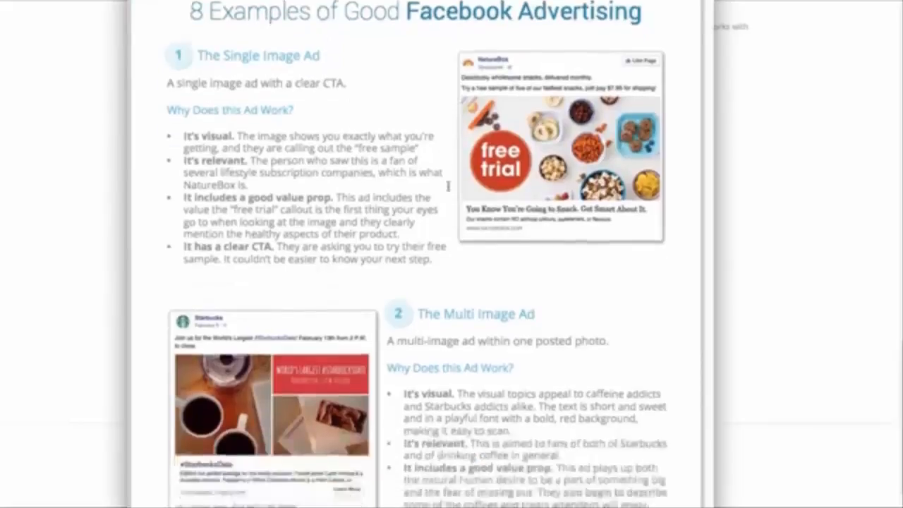
{"action": "scroll", "coordinate": [555, 219], "scroll_direction": "down", "scroll_amount": 4}
{"action": "scroll", "coordinate": [555, 218], "scroll_direction": "down", "scroll_amount": 3}
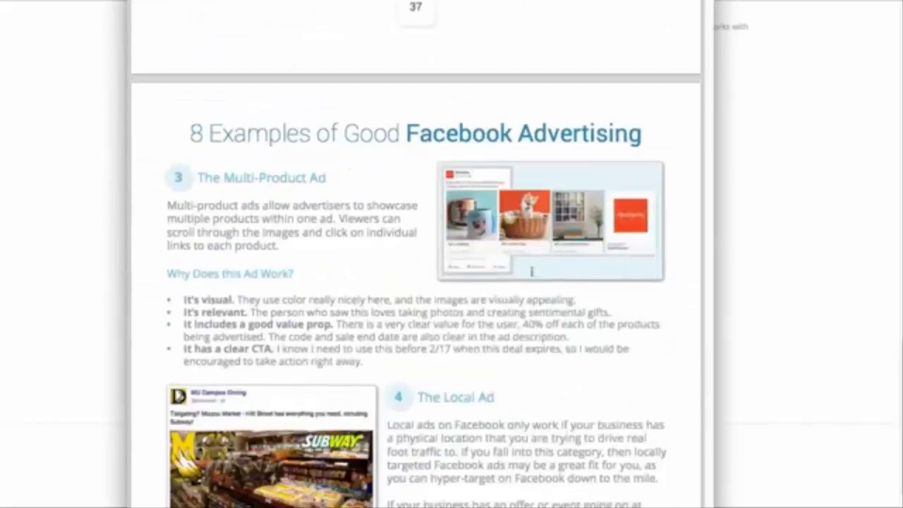
{"action": "scroll", "coordinate": [485, 487], "scroll_direction": "down", "scroll_amount": 2}
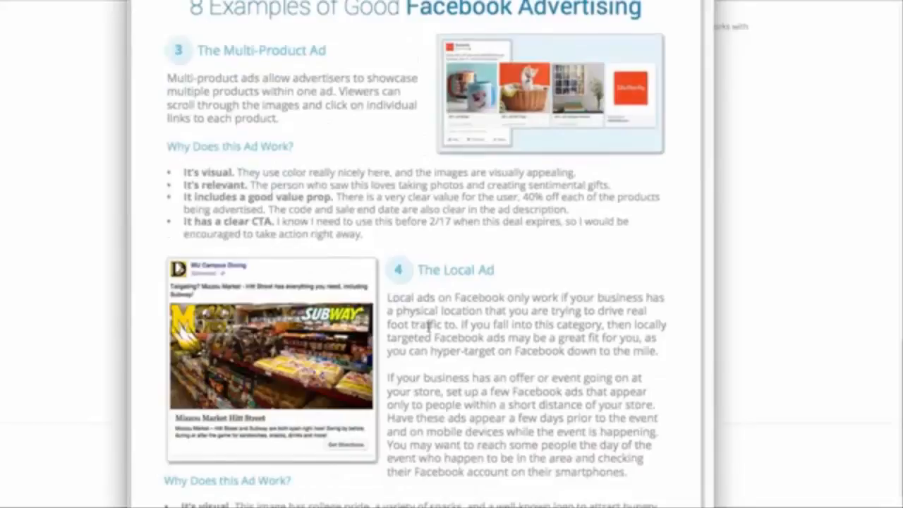
{"action": "scroll", "coordinate": [459, 339], "scroll_direction": "down", "scroll_amount": 3}
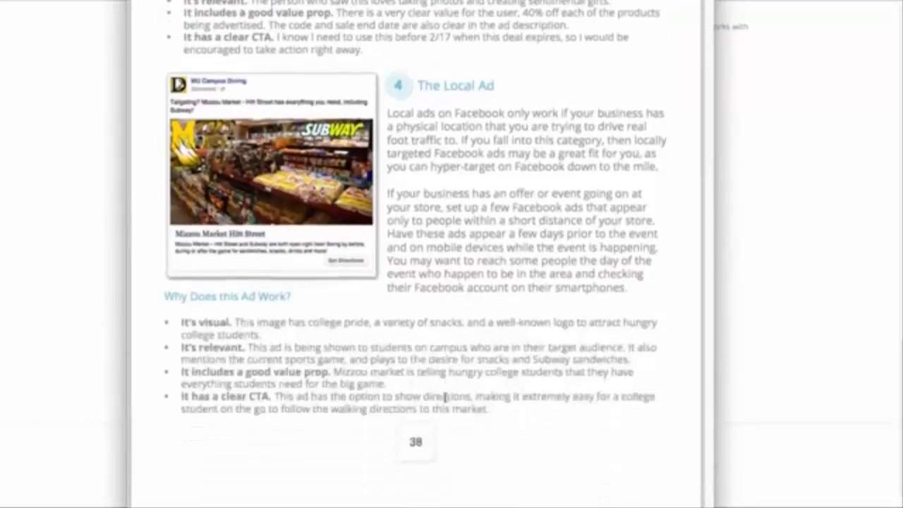
{"action": "scroll", "coordinate": [445, 397], "scroll_direction": "down", "scroll_amount": 2}
{"action": "scroll", "coordinate": [446, 414], "scroll_direction": "down", "scroll_amount": 5}
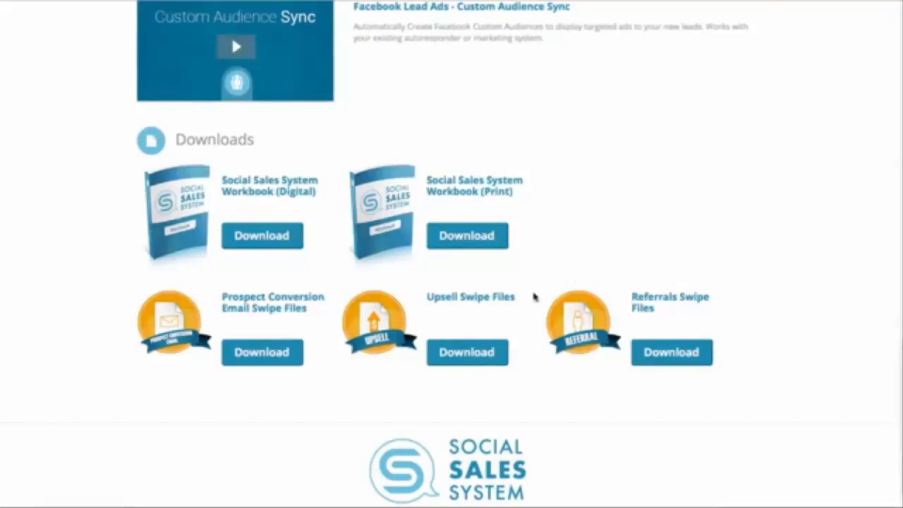
{"action": "scroll", "coordinate": [532, 295], "scroll_direction": "up", "scroll_amount": 7}
{"action": "scroll", "coordinate": [532, 294], "scroll_direction": "up", "scroll_amount": 8}
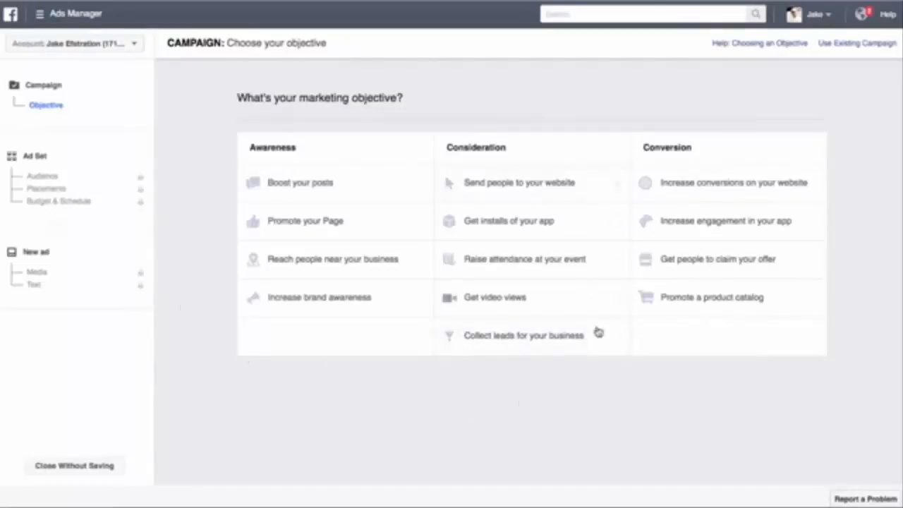
In Facebook Ads Manager, create a campaign that collects leads for the business, named FREE Study Guide for DPGS, and continue to the ad set.
{"action": "left_click", "coordinate": [535, 340]}
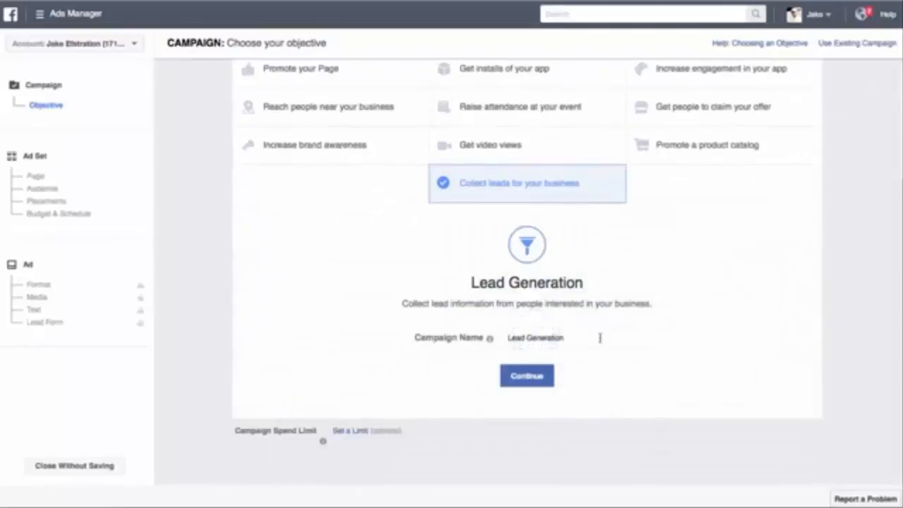
{"action": "left_click", "coordinate": [589, 336]}
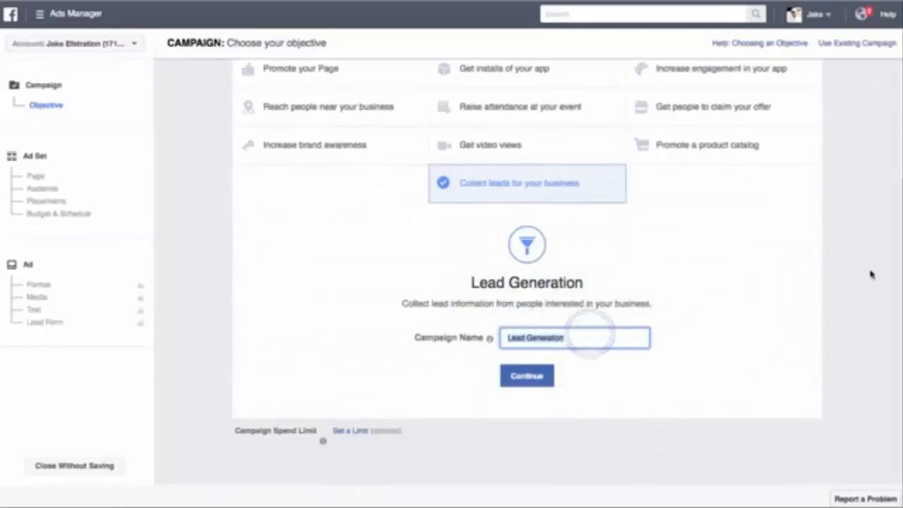
{"action": "type", "text": "FREE Study Guide for DPG"}
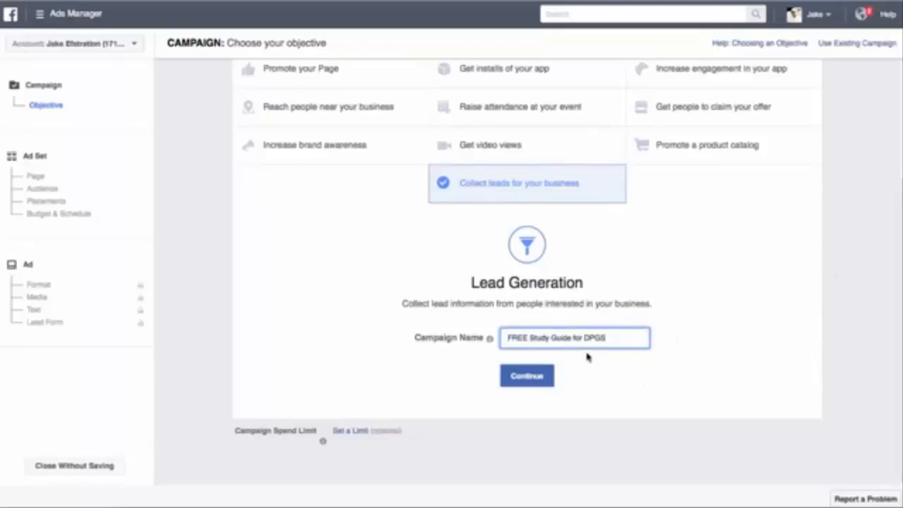
{"action": "left_click", "coordinate": [543, 381]}
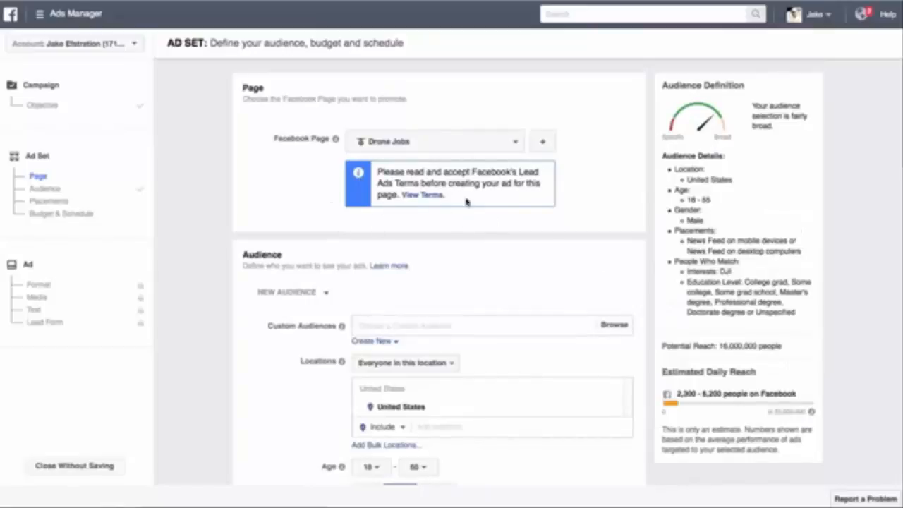
View and accept Facebook's Lead Ads Terms for the Drone Jobs page.
{"action": "left_click", "coordinate": [421, 194]}
{"action": "left_click", "coordinate": [628, 429]}
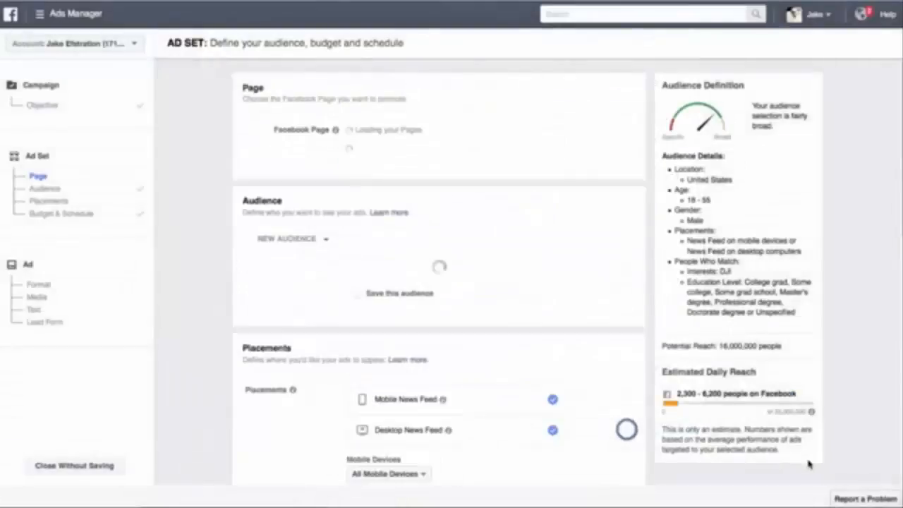
Consult the workbook and set the ad set audience's maximum age to 55 and its gender to men.
{"action": "scroll", "coordinate": [602, 171], "scroll_direction": "down", "scroll_amount": 3}
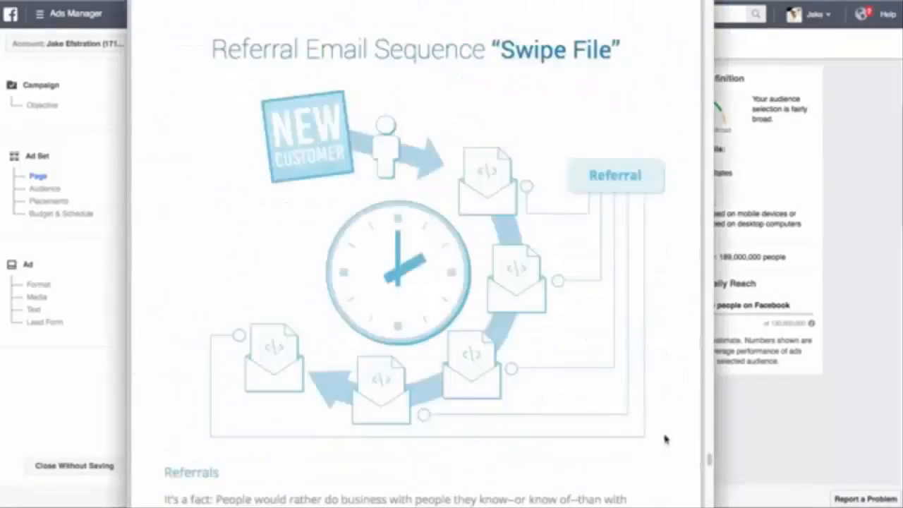
{"action": "left_click_drag", "start_coordinate": [709, 458], "coordinate": [696, 117]}
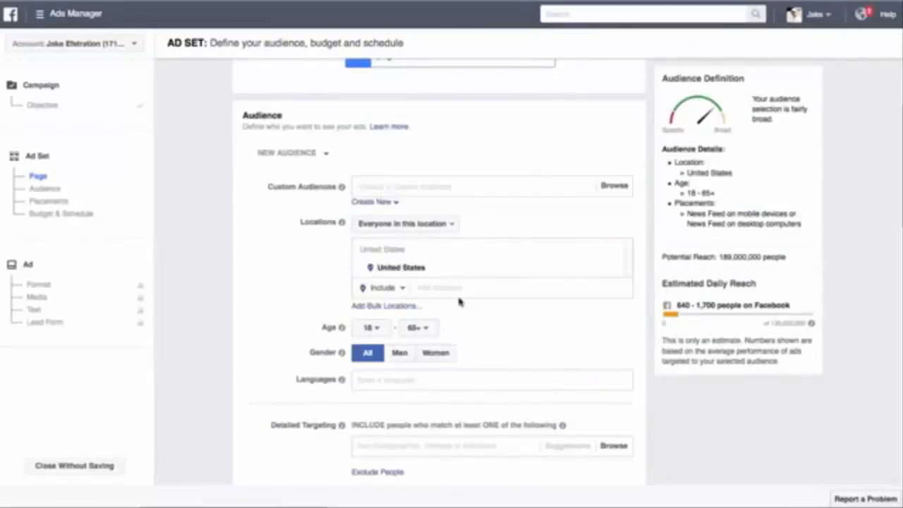
{"action": "left_click", "coordinate": [431, 328]}
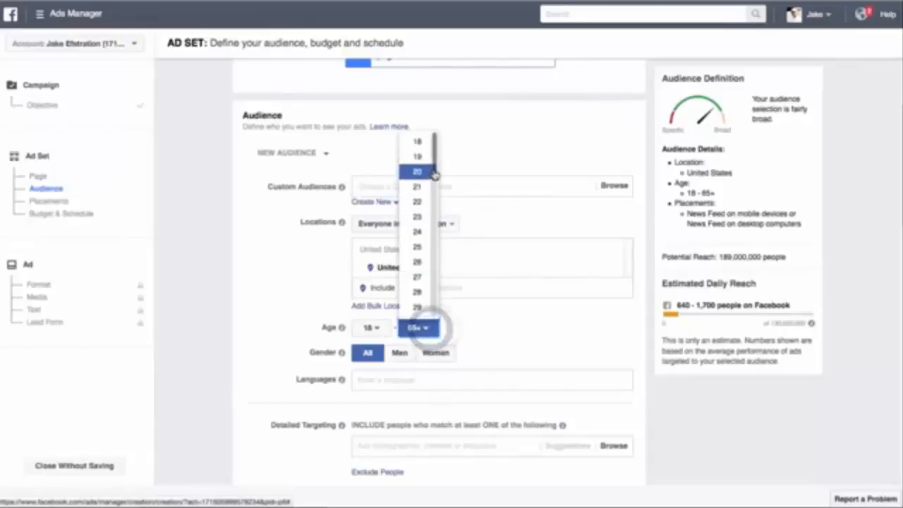
{"action": "left_click_drag", "start_coordinate": [435, 168], "coordinate": [421, 277]}
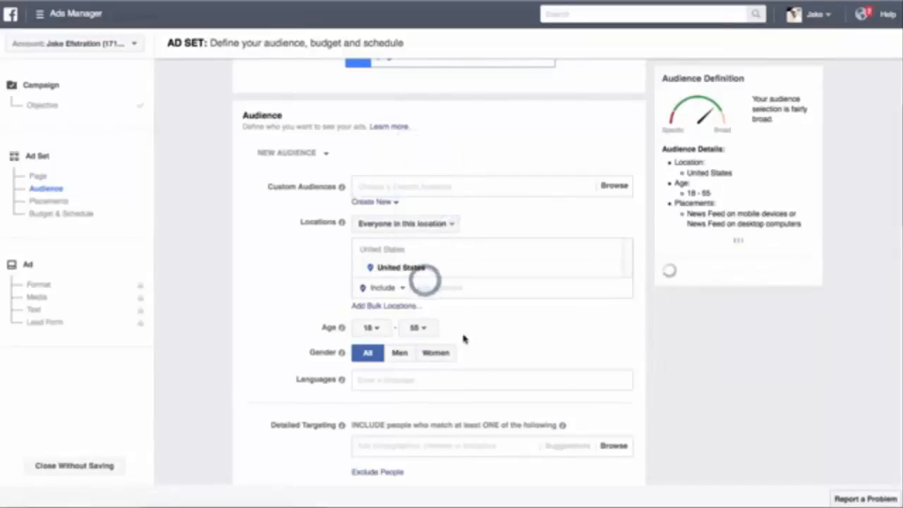
{"action": "left_click", "coordinate": [399, 353]}
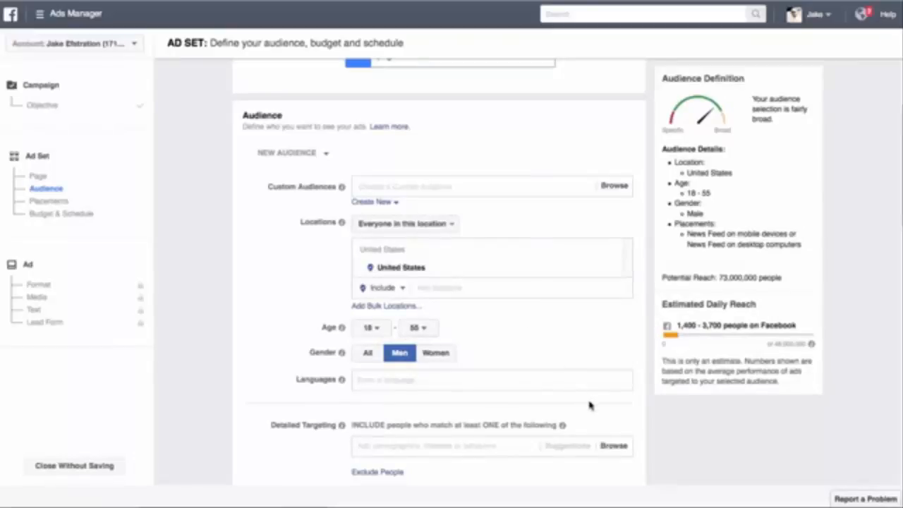
{"action": "left_click", "coordinate": [422, 381]}
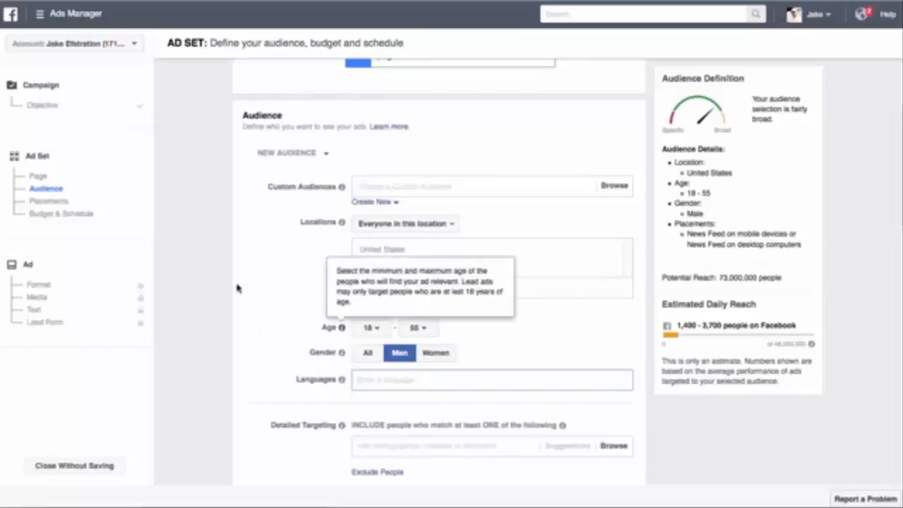
Target the DJI interest plus education levels college grad, doctorate, master's, professional degree, some college, some grad school and unspecified.
{"action": "scroll", "coordinate": [282, 258], "scroll_direction": "down", "scroll_amount": 3}
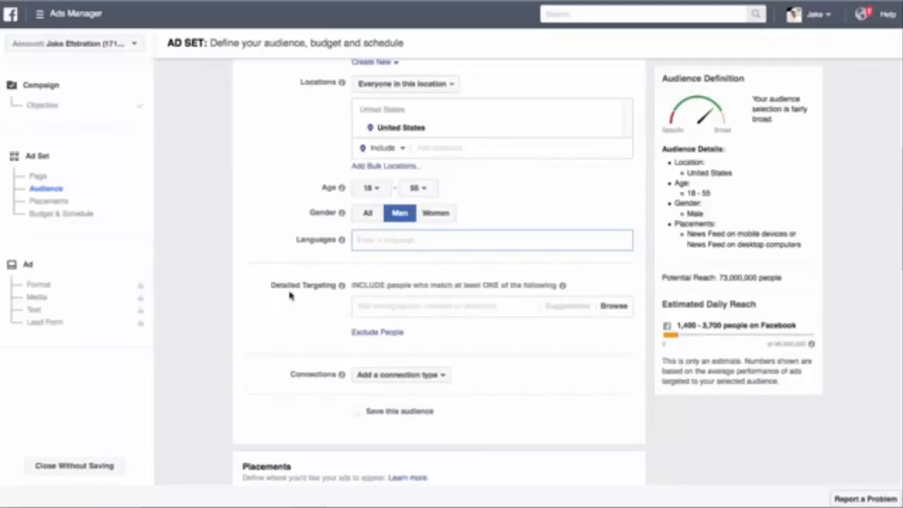
{"action": "left_click", "coordinate": [393, 308]}
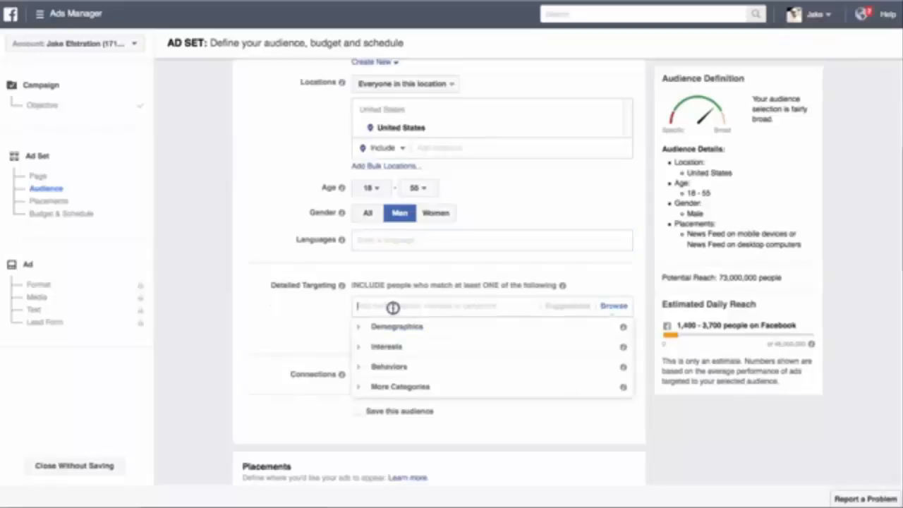
{"action": "type", "text": "dj"}
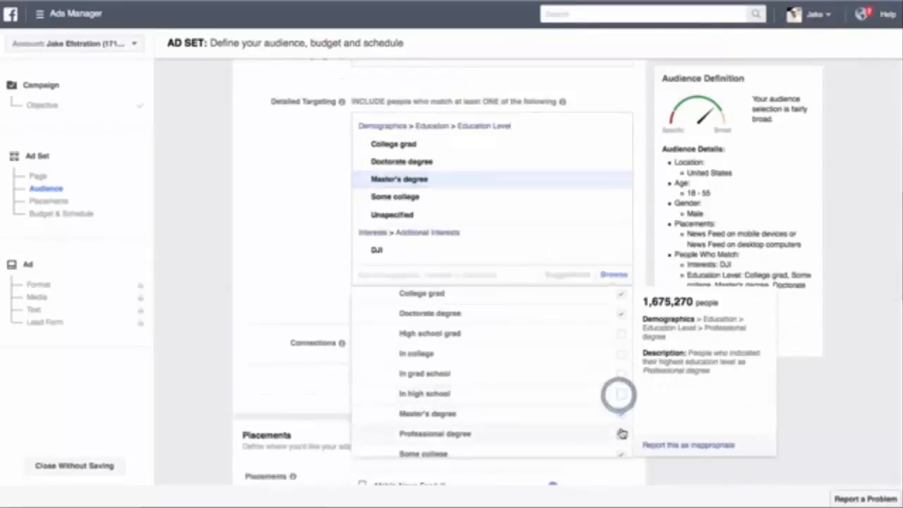
{"action": "left_click", "coordinate": [621, 433]}
{"action": "scroll", "coordinate": [572, 362], "scroll_direction": "down", "scroll_amount": 3}
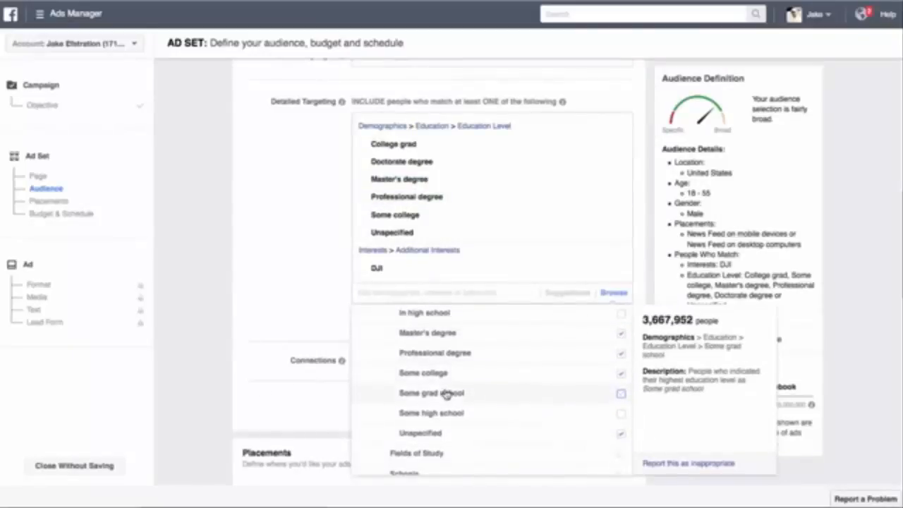
{"action": "left_click", "coordinate": [620, 393]}
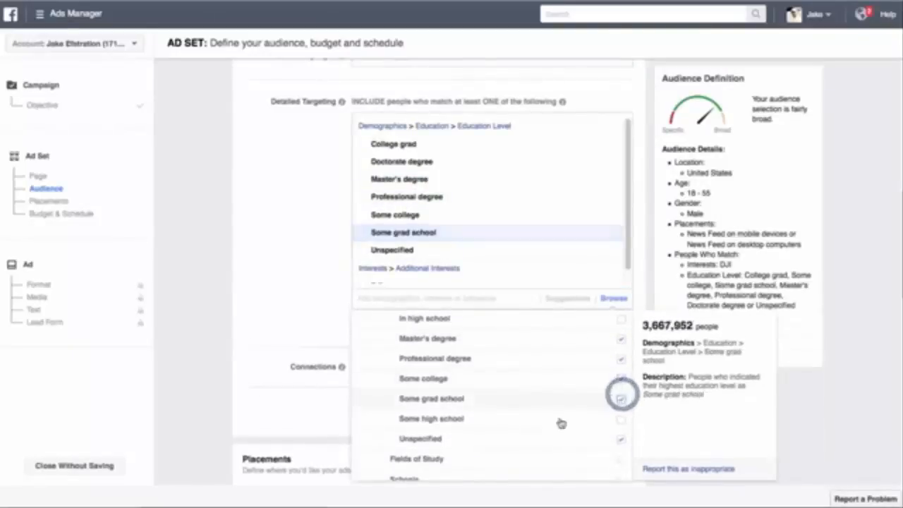
{"action": "left_click", "coordinate": [290, 311]}
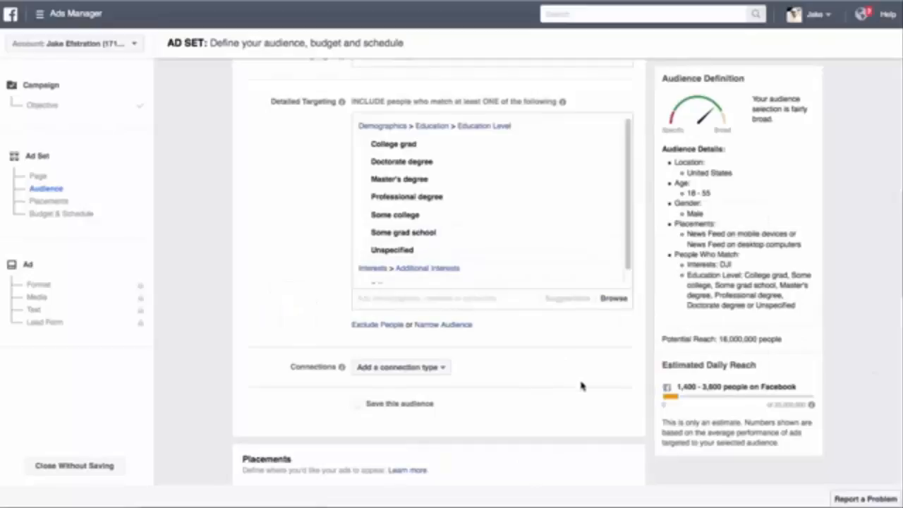
Set the ad set's daily budget to $50.
{"action": "scroll", "coordinate": [570, 336], "scroll_direction": "down", "scroll_amount": 3}
{"action": "scroll", "coordinate": [572, 340], "scroll_direction": "down", "scroll_amount": 5}
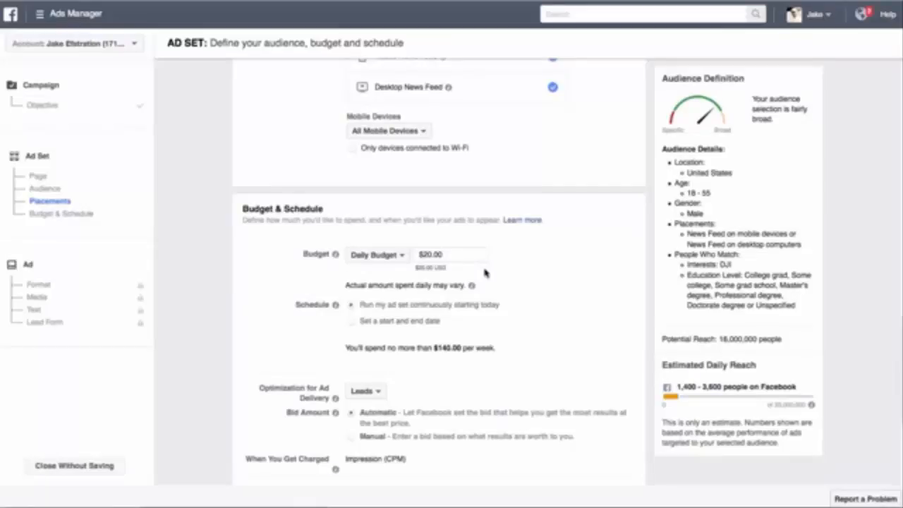
{"action": "left_click", "coordinate": [451, 254]}
{"action": "double_click", "coordinate": [451, 254]}
{"action": "type", "text": "50"}
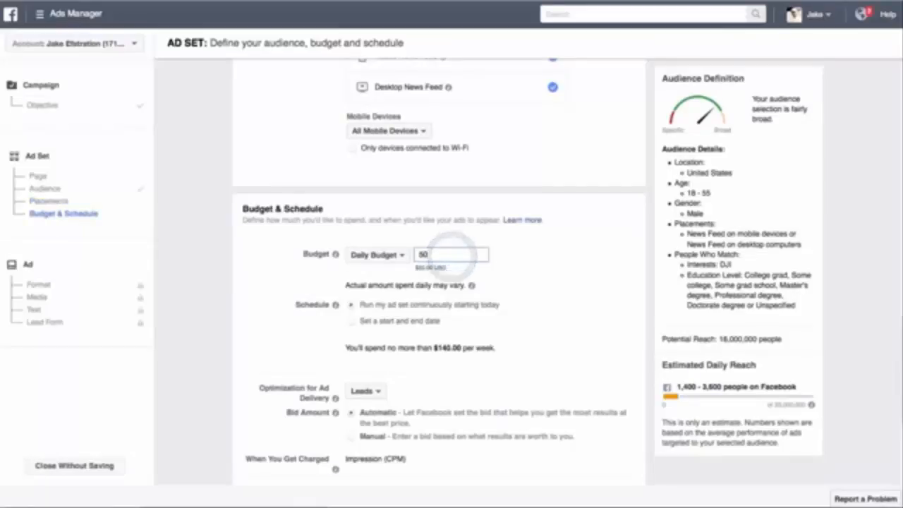
Review the bid and delivery options, keep automatic bidding and the ad set name US - M - 18-55, and continue to the ad setup.
{"action": "left_click", "coordinate": [598, 292]}
{"action": "scroll", "coordinate": [598, 304], "scroll_direction": "down", "scroll_amount": 1}
{"action": "scroll", "coordinate": [599, 303], "scroll_direction": "down", "scroll_amount": 2}
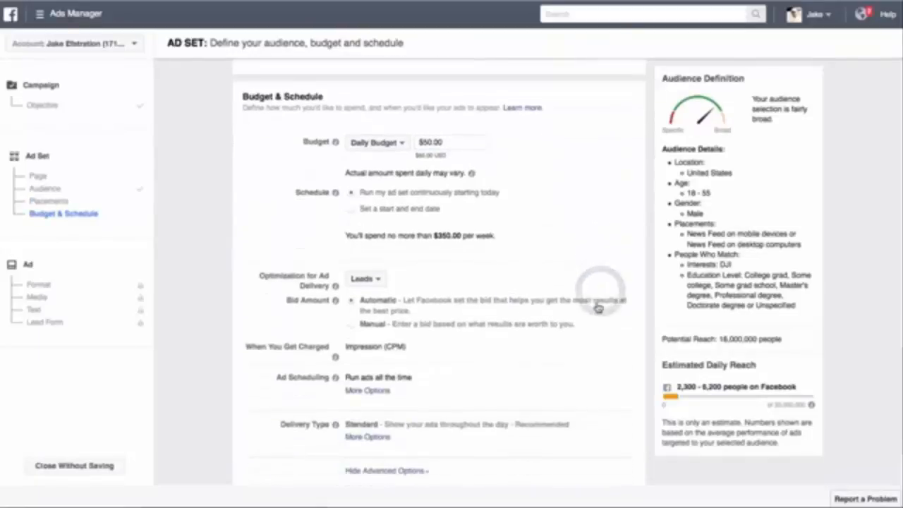
{"action": "scroll", "coordinate": [497, 292], "scroll_direction": "down", "scroll_amount": 1}
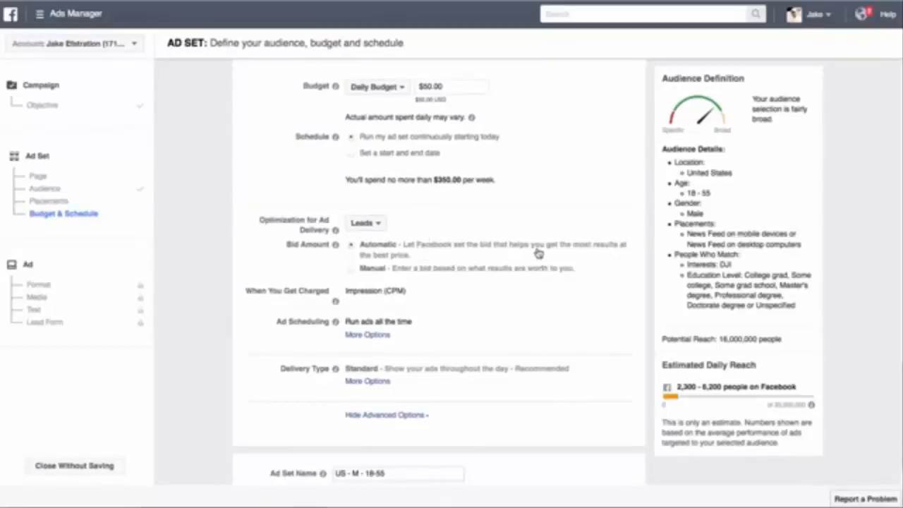
{"action": "mouse_move", "coordinate": [334, 242]}
{"action": "scroll", "coordinate": [521, 325], "scroll_direction": "down", "scroll_amount": 2}
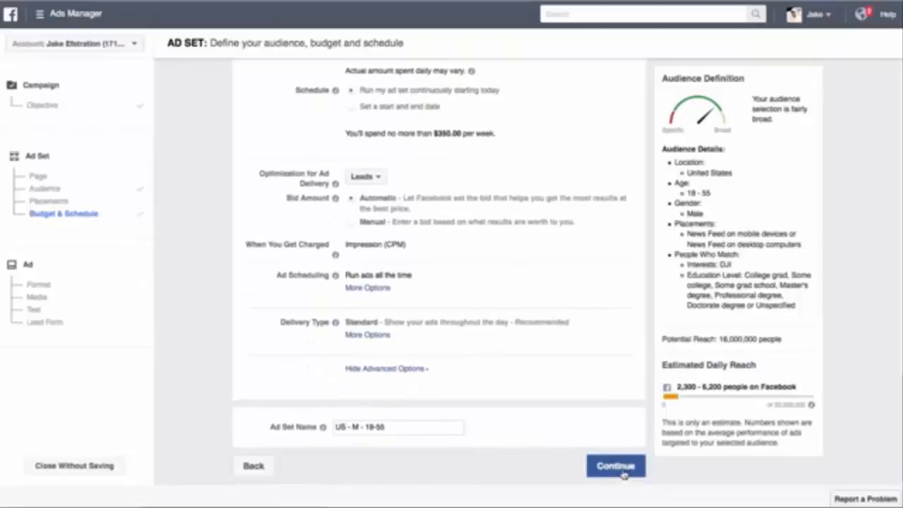
{"action": "left_click_drag", "start_coordinate": [403, 427], "coordinate": [362, 424]}
{"action": "left_click", "coordinate": [389, 426]}
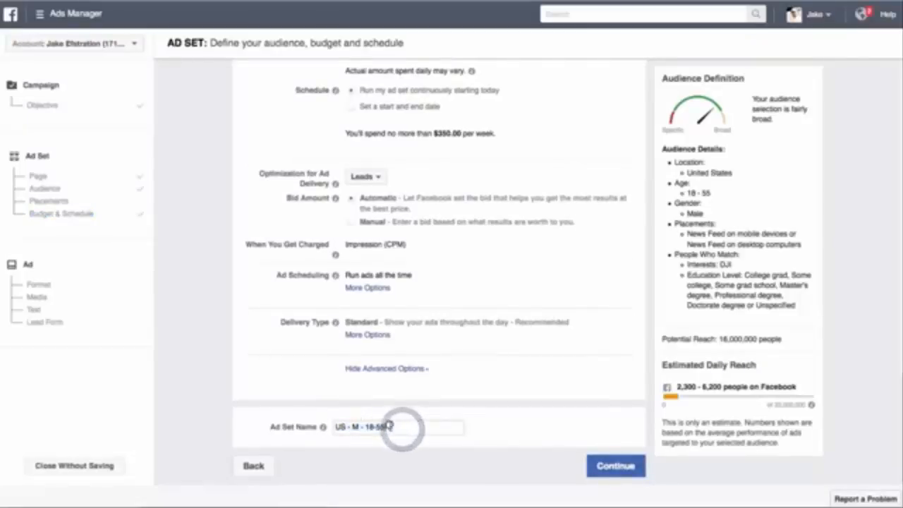
{"action": "left_click", "coordinate": [624, 471]}
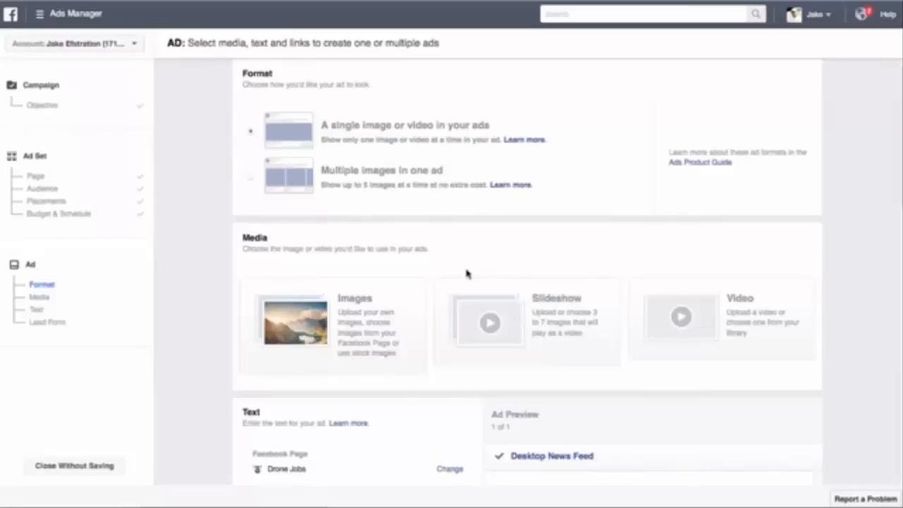
Upload the 1200 x 628 drone study guide image from the campaign files and remove the default landscape image.
{"action": "left_click", "coordinate": [348, 324]}
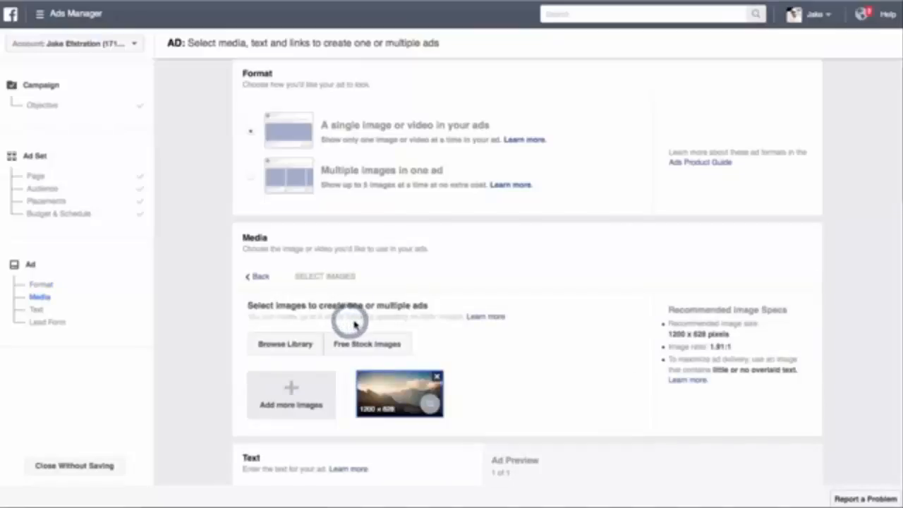
{"action": "left_click", "coordinate": [297, 392]}
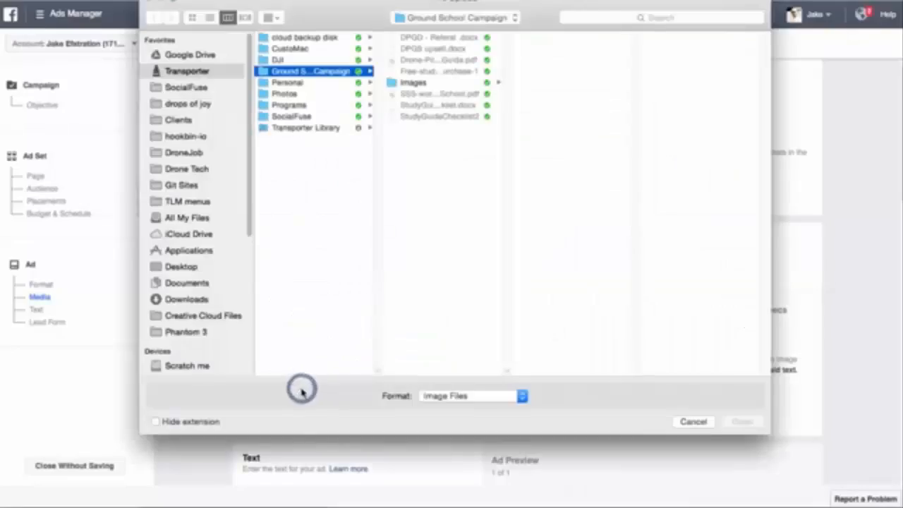
{"action": "left_click", "coordinate": [741, 421]}
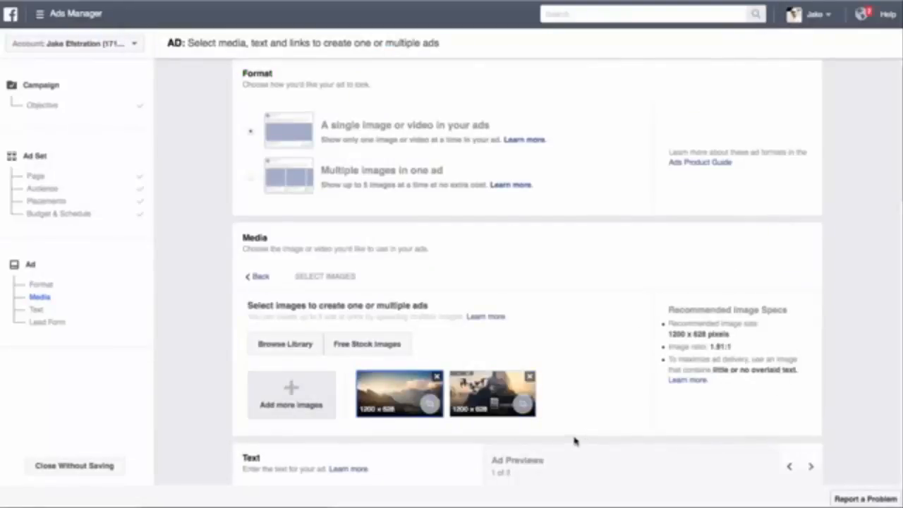
{"action": "left_click", "coordinate": [437, 376]}
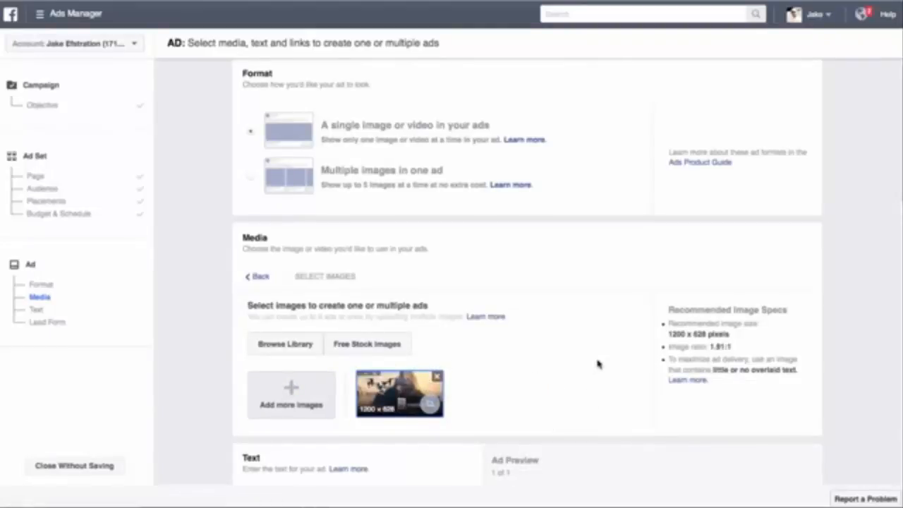
Set the ad text to "Download this FREE study guide and ensure you are prepared for the Part 107 Aeronautical Knowledge Test.".
{"action": "scroll", "coordinate": [597, 363], "scroll_direction": "down", "scroll_amount": 5}
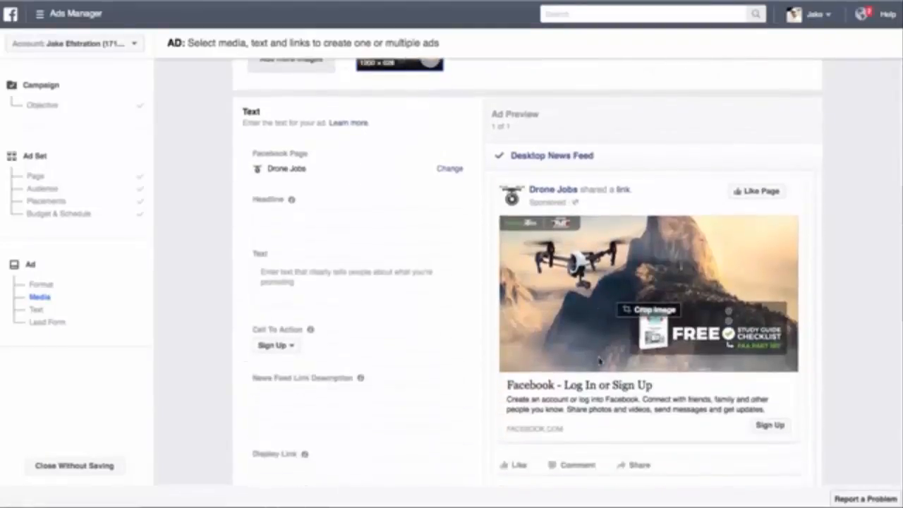
{"action": "scroll", "coordinate": [599, 360], "scroll_direction": "down", "scroll_amount": 1}
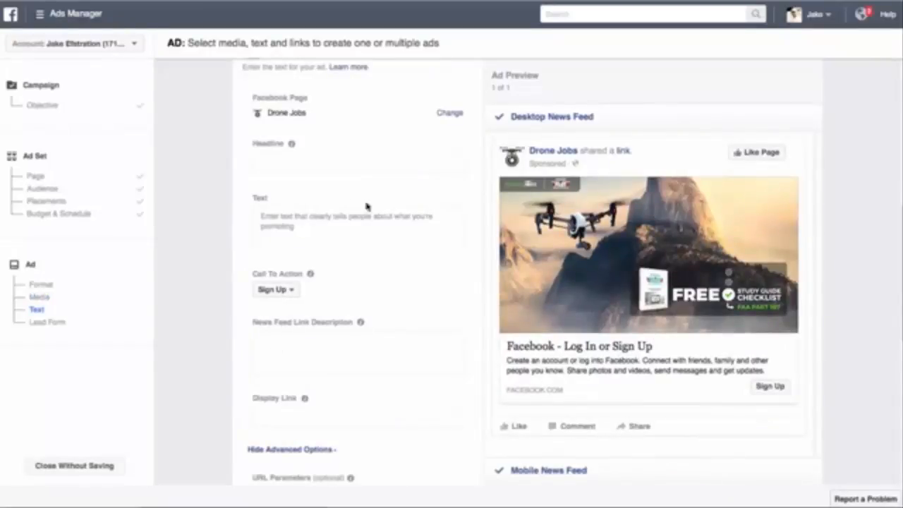
{"action": "left_click", "coordinate": [287, 164]}
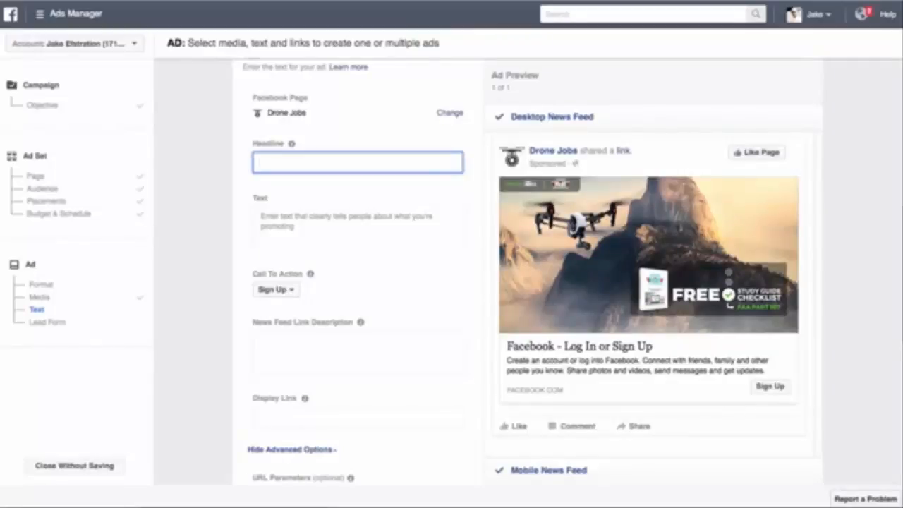
{"action": "scroll", "coordinate": [292, 276], "scroll_direction": "up", "scroll_amount": 1}
{"action": "left_click", "coordinate": [292, 275]}
{"action": "type", "text": "Download this FREE study guide and ensure you are prepared for the Part 107 Aeronautical Knowledge Test."}
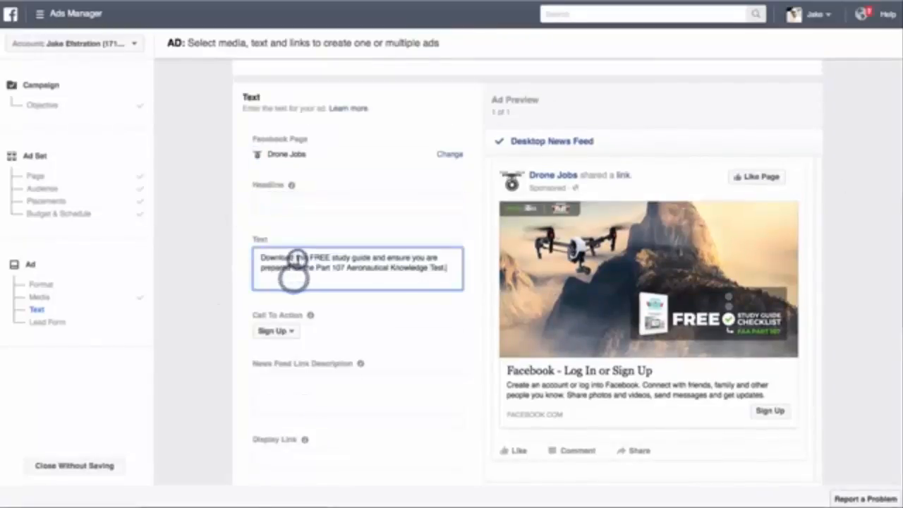
Set the headline to "FREE FAA Part 107 Study Guide Check List" and describe the checklist as Part 107 Aeronautical Knowledge Test preparation in the link description.
{"action": "left_click", "coordinate": [282, 202]}
{"action": "type", "text": "FREE FAA Part 107 Study Guide Check List"}
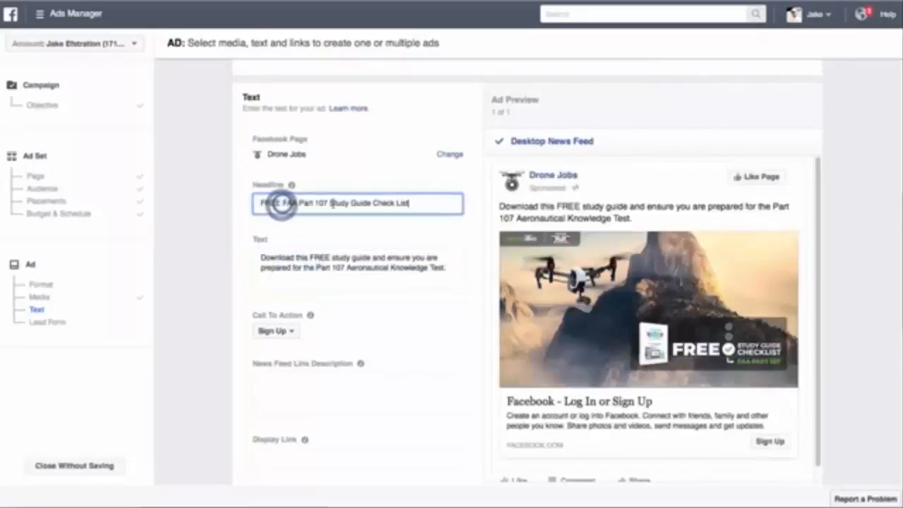
{"action": "left_click", "coordinate": [332, 402]}
{"action": "type", "text": "The FREE Study Guide Checklist was designed to ensure you will be prepared for the Part 107 Aeronautical Knowledge Test. Download it now."}
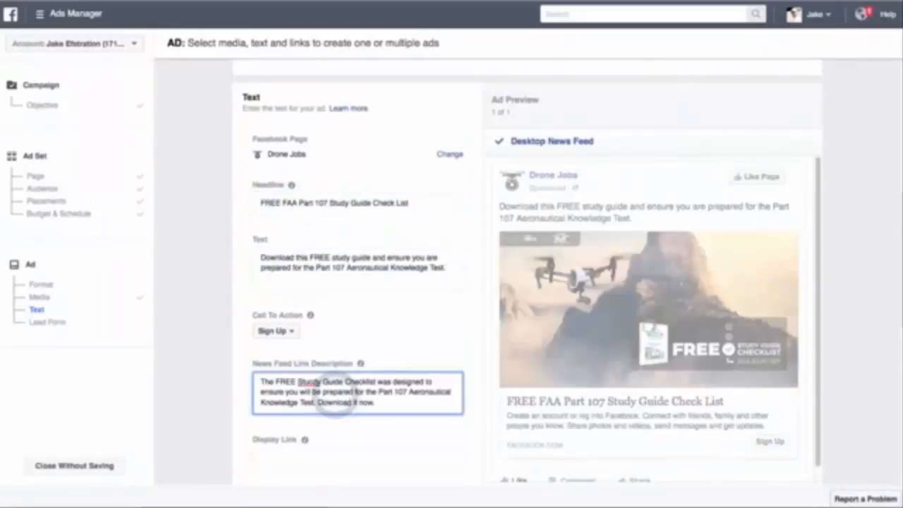
Set the ad's display link to dronejobs.org/faa-part-107-study-guide and its call to action to Download.
{"action": "left_click", "coordinate": [313, 459]}
{"action": "type", "text": "dronejobs.org/faa-part-107-study-guide"}
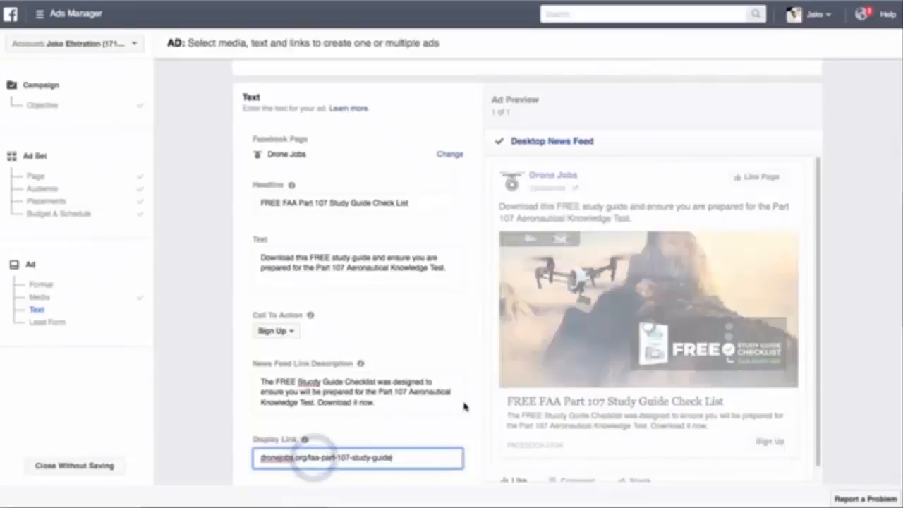
{"action": "left_click", "coordinate": [462, 417]}
{"action": "left_click", "coordinate": [282, 331]}
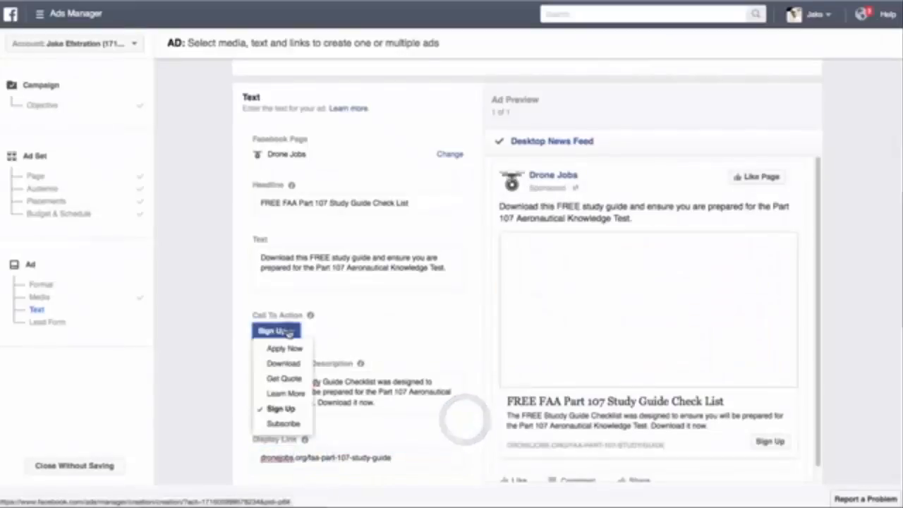
{"action": "left_click", "coordinate": [295, 367]}
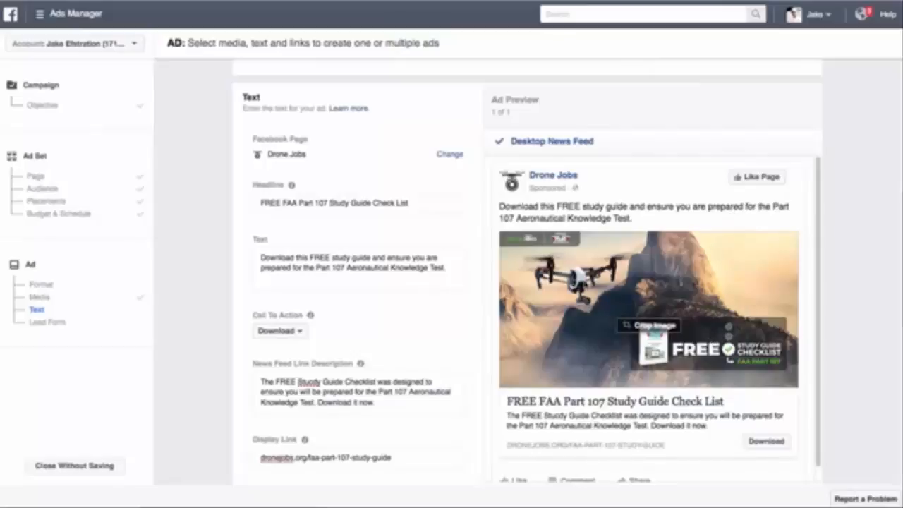
Start a new lead form named "DPGS Free Study Guide" and skip adding a context card.
{"action": "scroll", "coordinate": [298, 368], "scroll_direction": "down", "scroll_amount": 10}
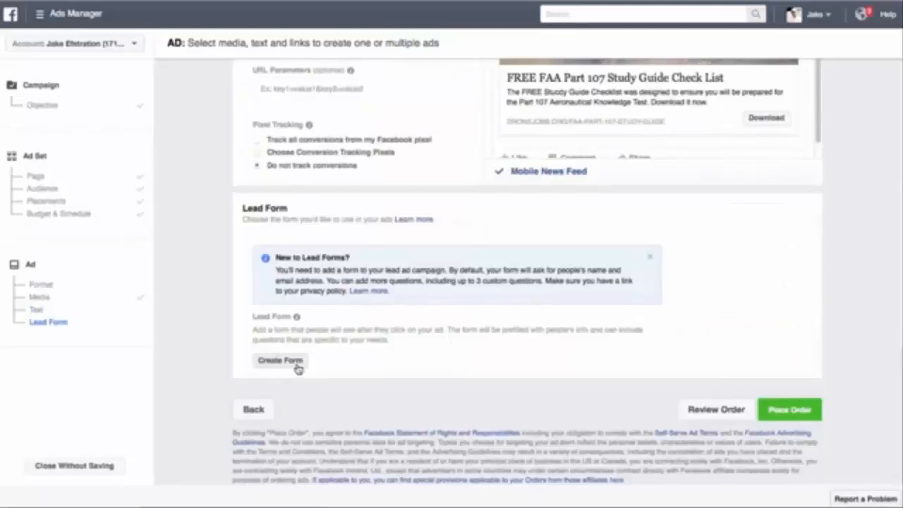
{"action": "left_click", "coordinate": [296, 365]}
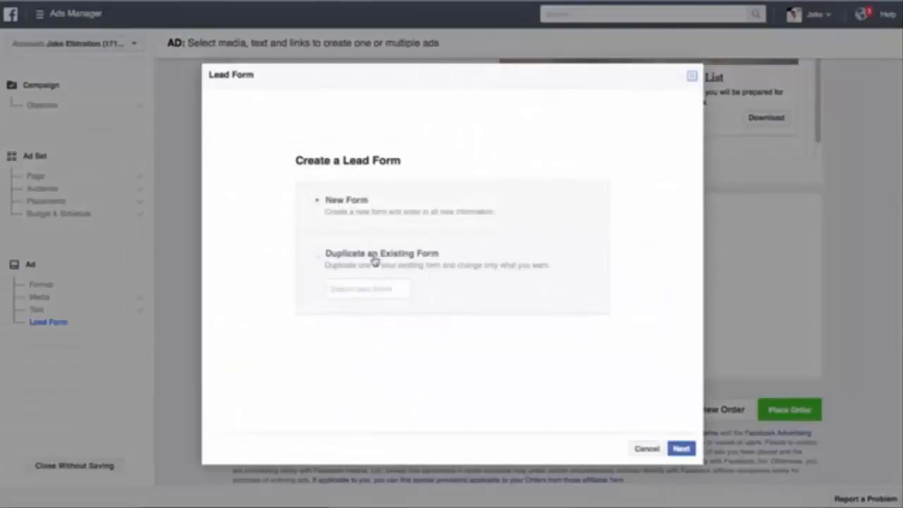
{"action": "left_click", "coordinate": [681, 449]}
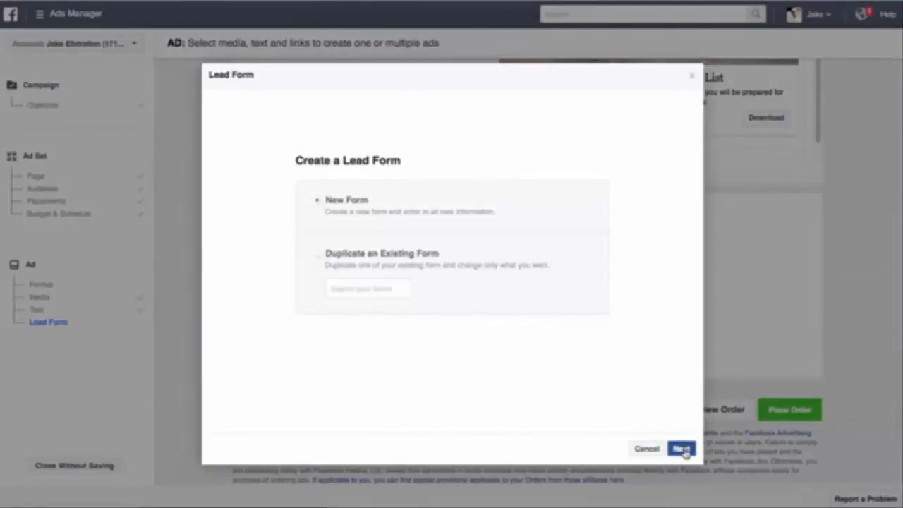
{"action": "left_click", "coordinate": [330, 144]}
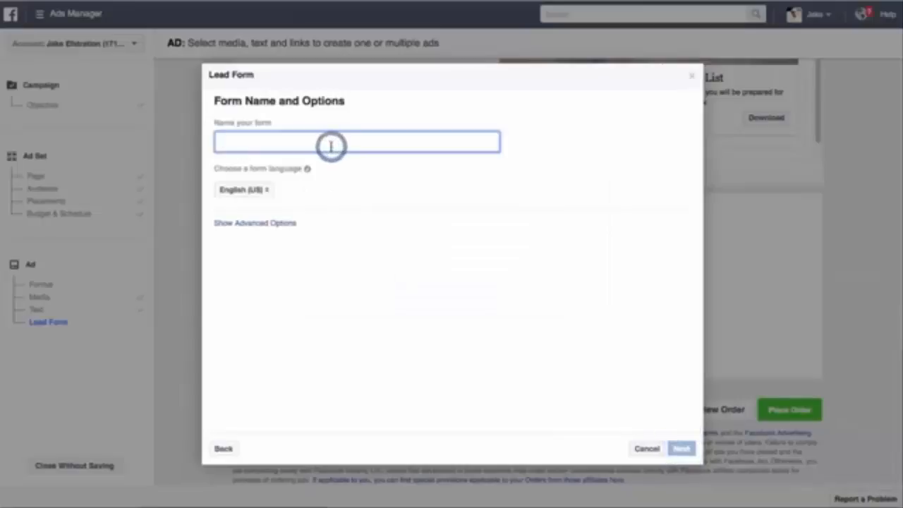
{"action": "type", "text": "DPGS Free Study Guide"}
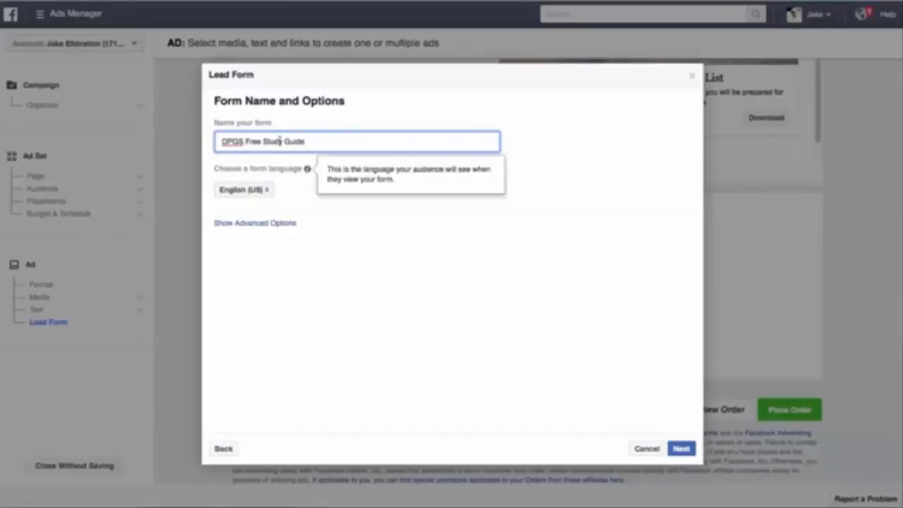
{"action": "left_click", "coordinate": [681, 449]}
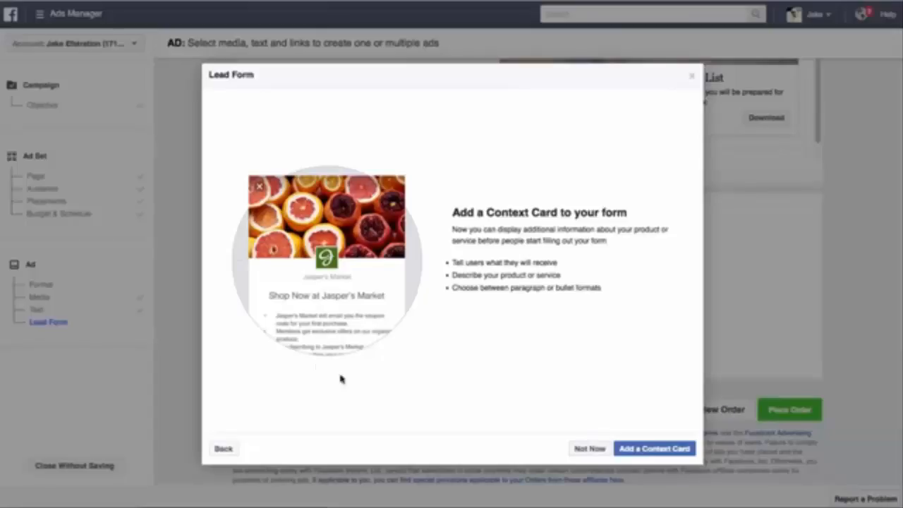
{"action": "left_click", "coordinate": [589, 449]}
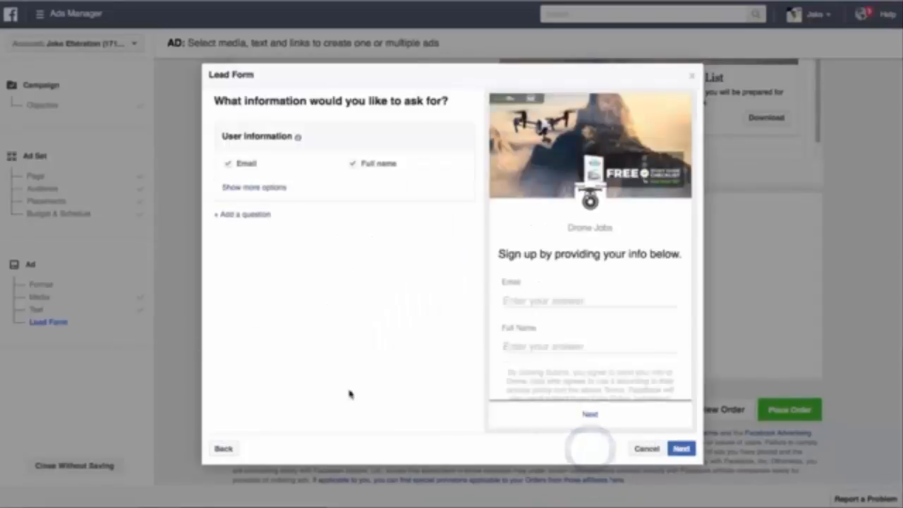
{"action": "left_click", "coordinate": [266, 186]}
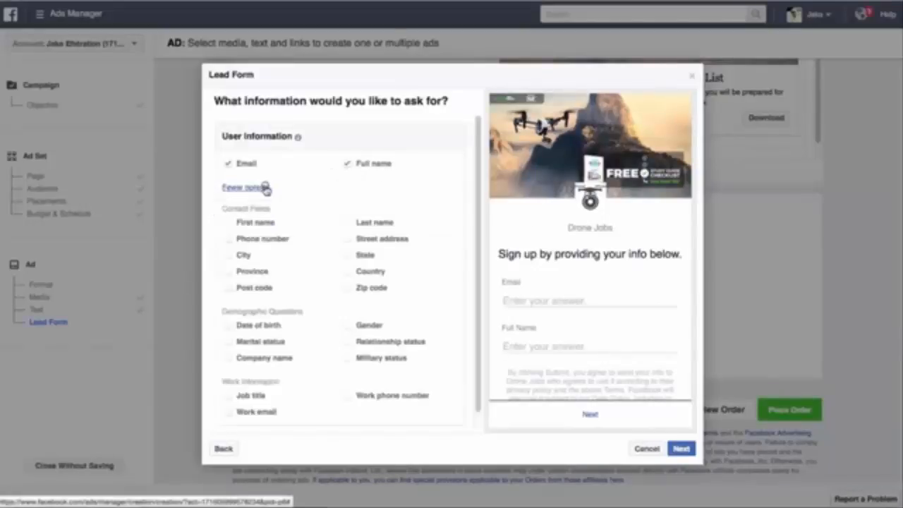
{"action": "left_click", "coordinate": [346, 163]}
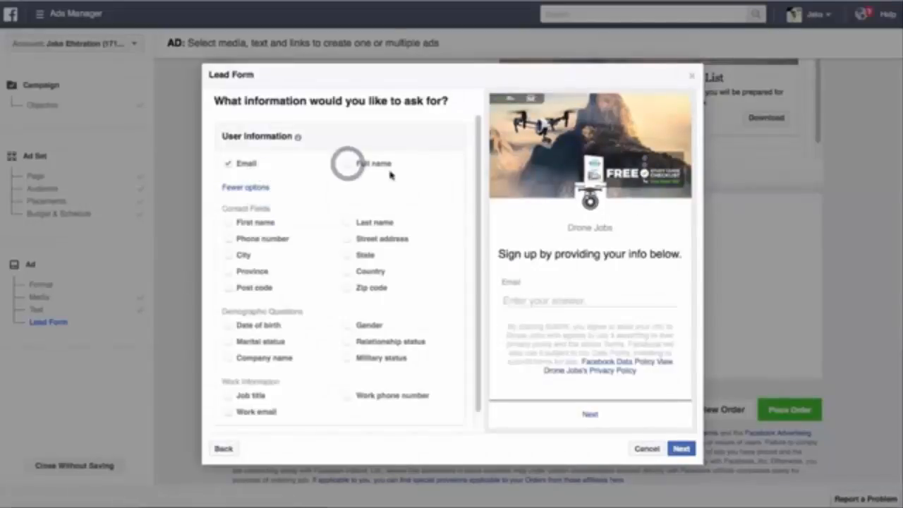
{"action": "left_click", "coordinate": [238, 224]}
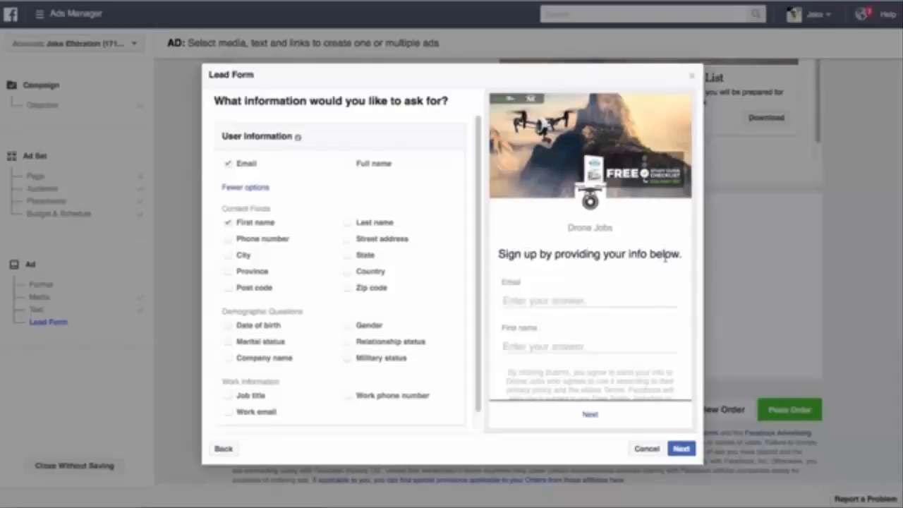
{"action": "scroll", "coordinate": [642, 264], "scroll_direction": "down", "scroll_amount": 1}
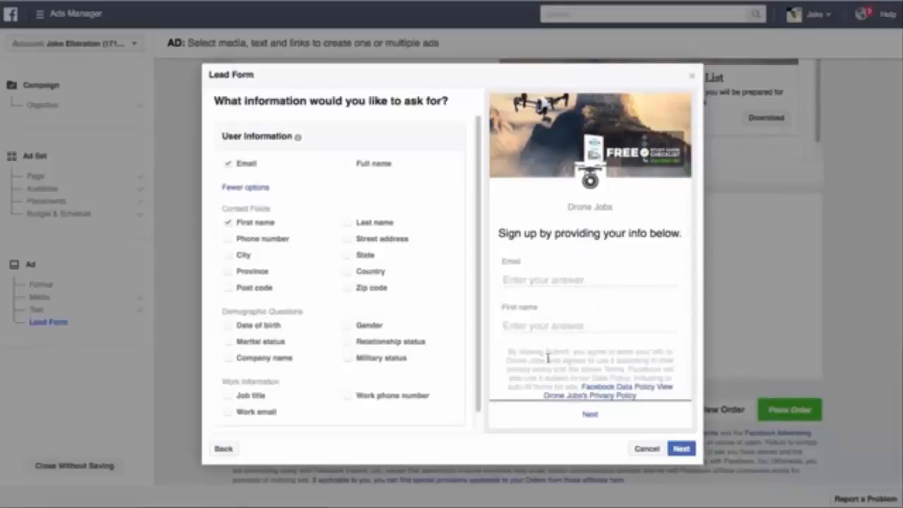
{"action": "left_click", "coordinate": [681, 450]}
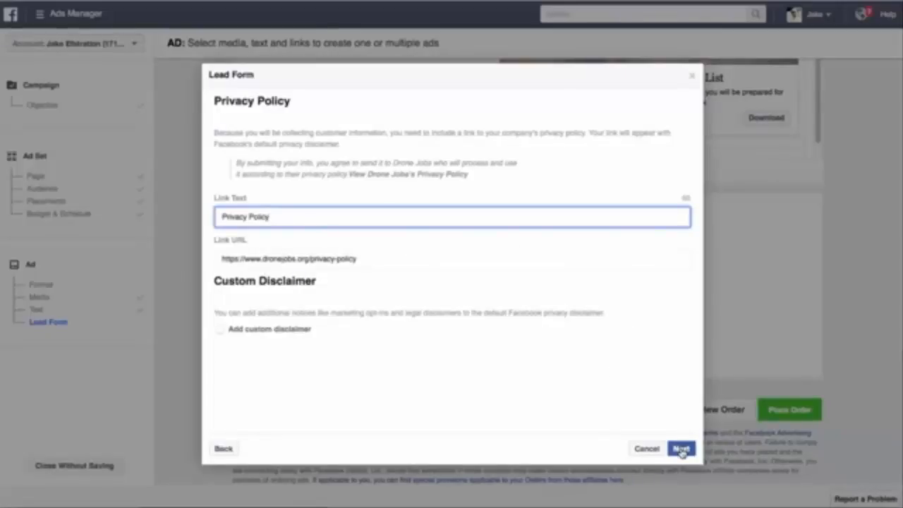
{"action": "left_click", "coordinate": [681, 448]}
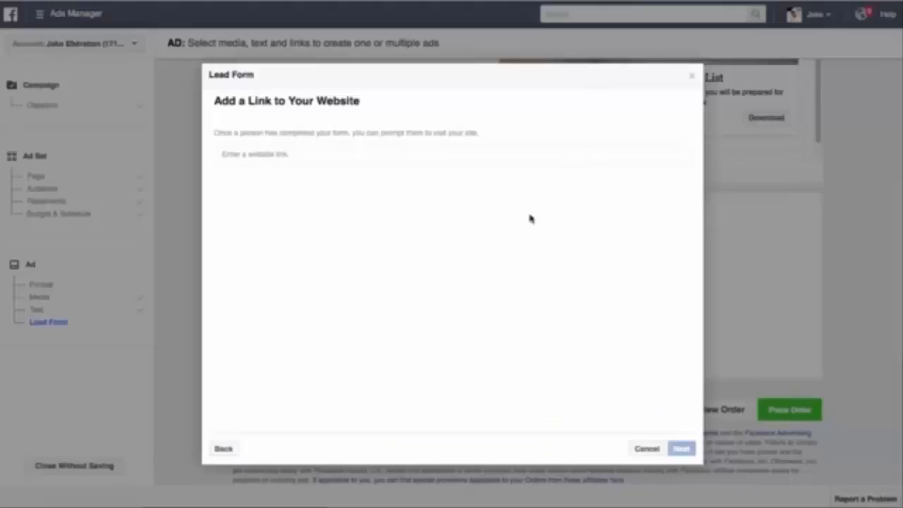
{"action": "left_click", "coordinate": [297, 153]}
{"action": "type", "text": "https://www.dronejobs.org/faa-part-107-ground-school"}
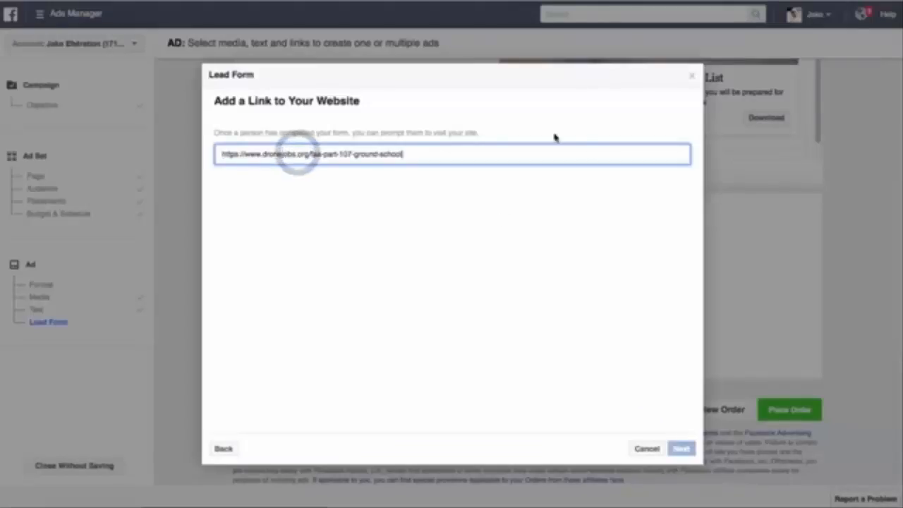
{"action": "left_click", "coordinate": [683, 449]}
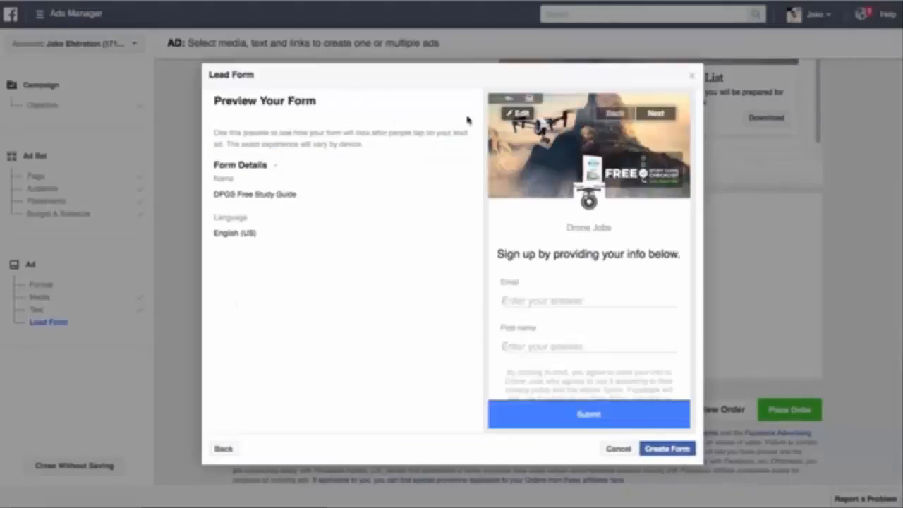
{"action": "left_click", "coordinate": [670, 451]}
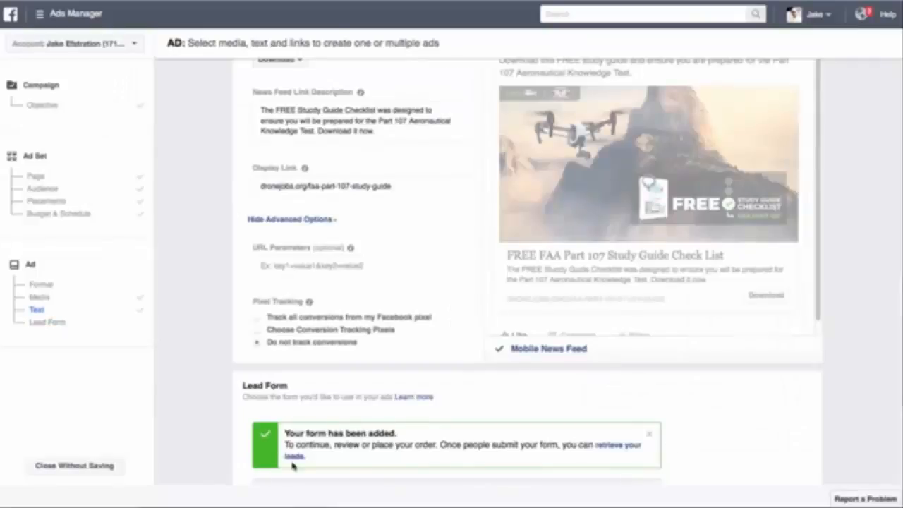
{"action": "scroll", "coordinate": [493, 421], "scroll_direction": "down", "scroll_amount": 3}
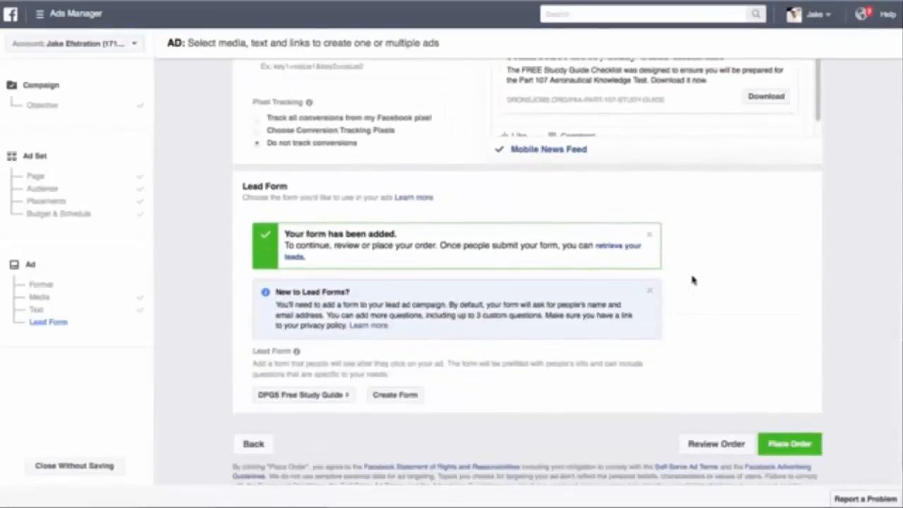
Place the order for the lead ad and continue past the order confirmation.
{"action": "scroll", "coordinate": [694, 281], "scroll_direction": "down", "scroll_amount": 1}
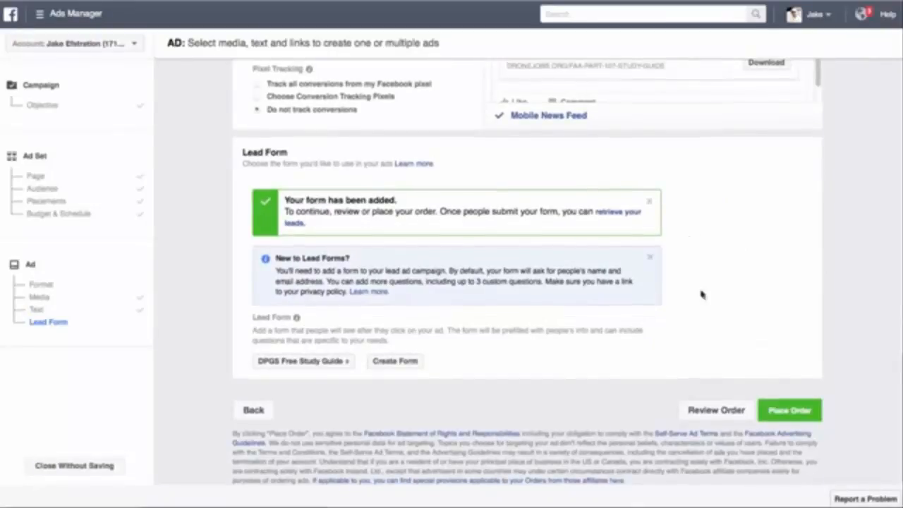
{"action": "left_click", "coordinate": [789, 411]}
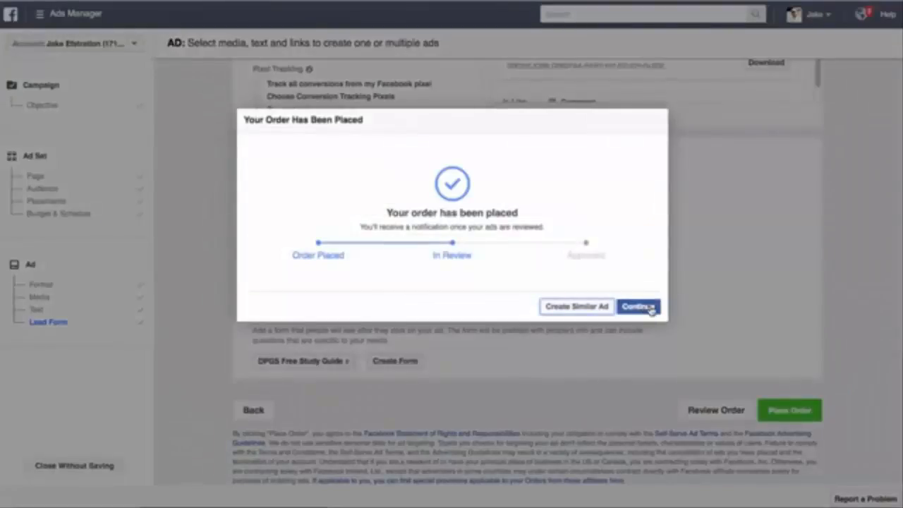
{"action": "left_click", "coordinate": [648, 307]}
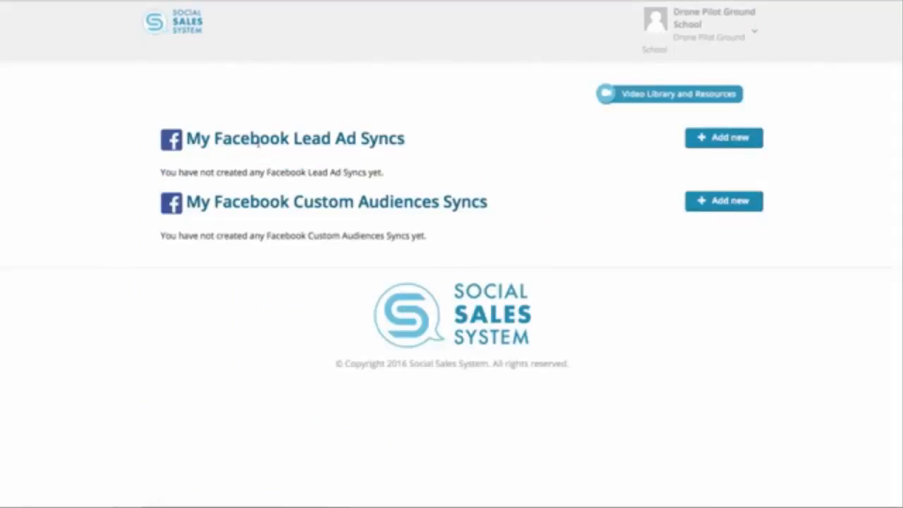
{"action": "left_click_drag", "start_coordinate": [184, 139], "coordinate": [403, 139]}
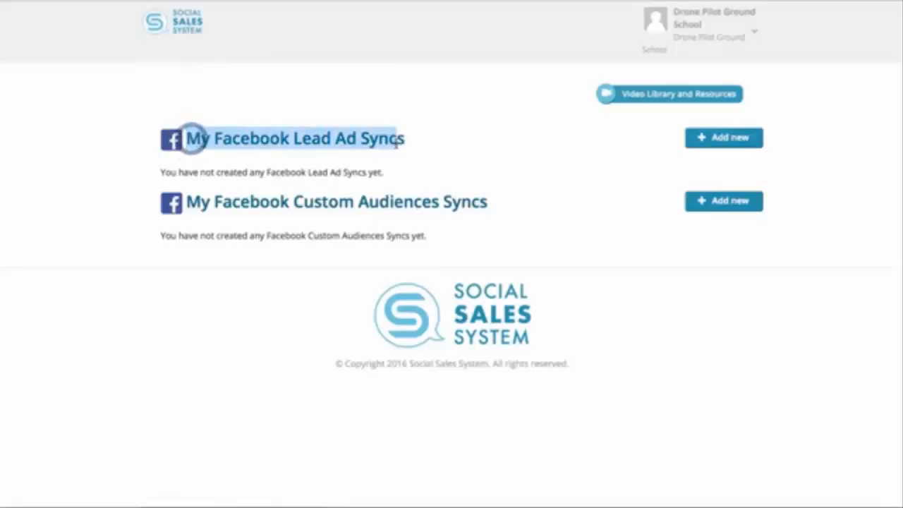
{"action": "left_click", "coordinate": [396, 141]}
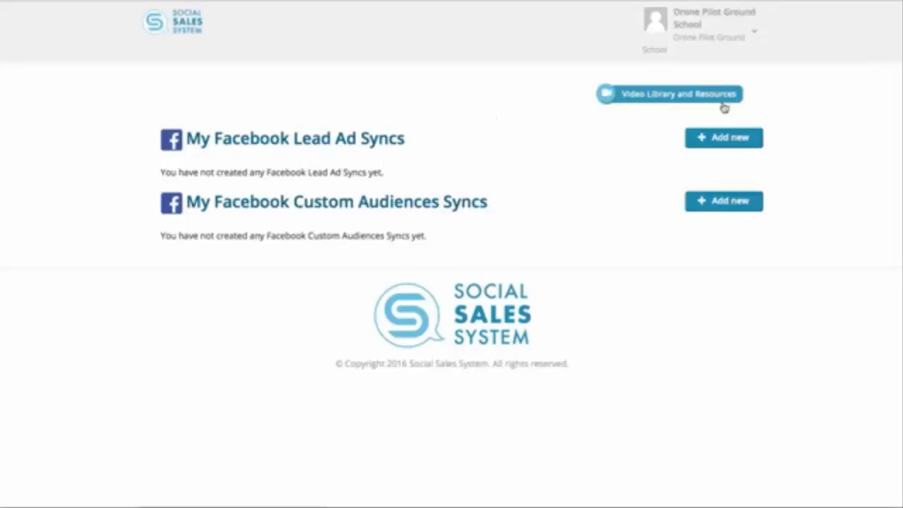
{"action": "left_click_drag", "start_coordinate": [189, 136], "coordinate": [407, 139]}
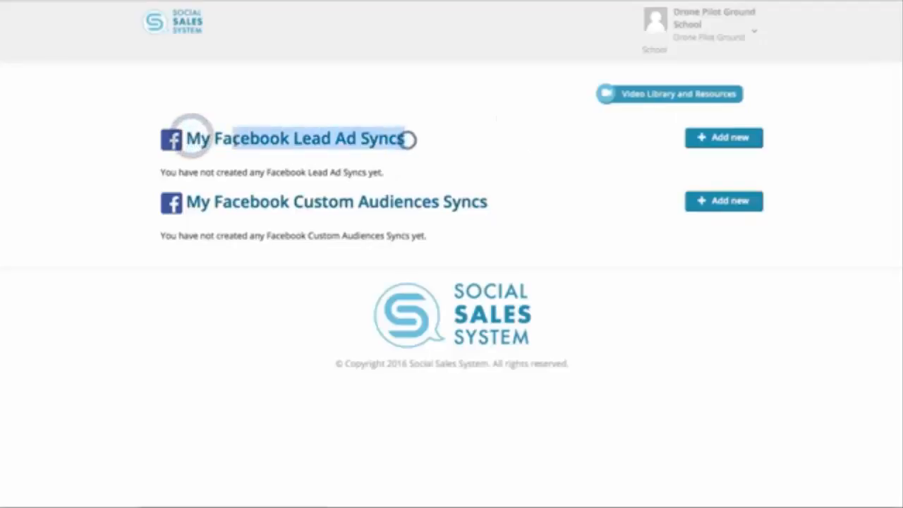
In Social Sales System, add a new Facebook Lead Ad sync and name the lead generator "DPGS Free Study Guide".
{"action": "left_click", "coordinate": [711, 137]}
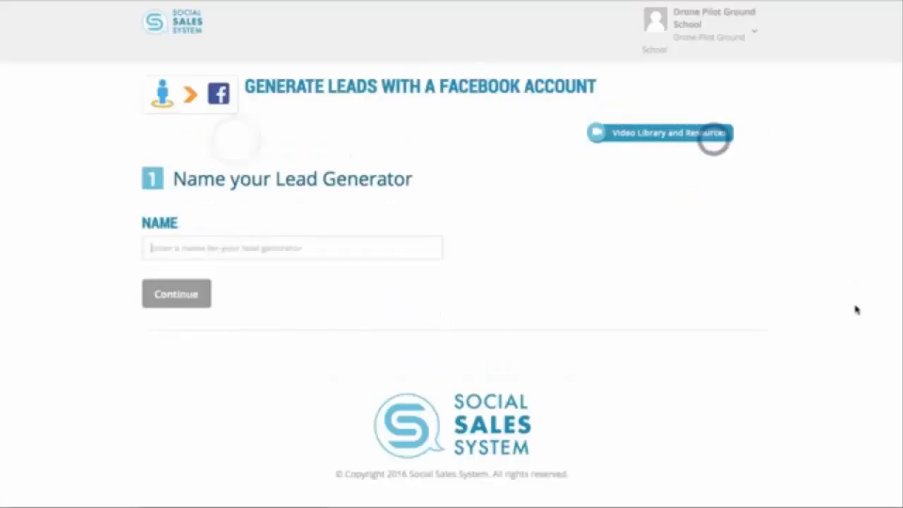
{"action": "left_click", "coordinate": [274, 253]}
{"action": "type", "text": "DP"}
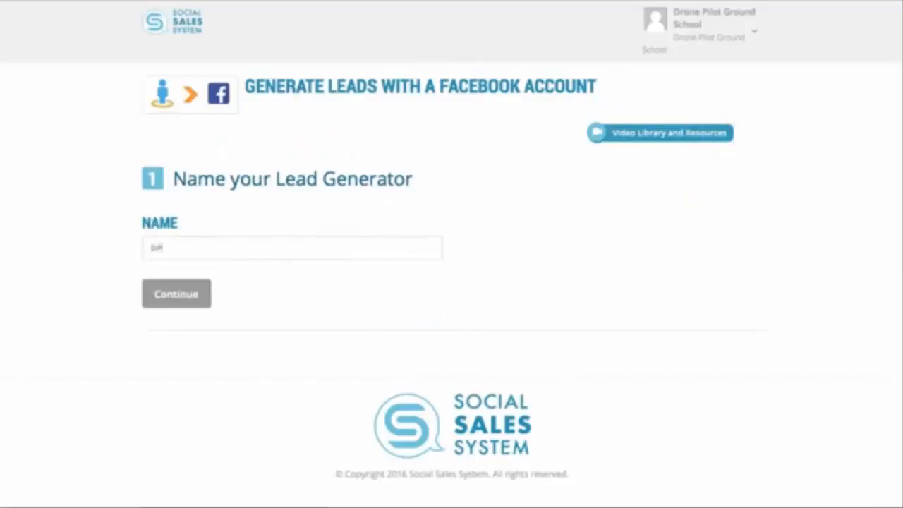
{"action": "type", "text": "GS Free Study Guide"}
{"action": "left_click", "coordinate": [187, 293]}
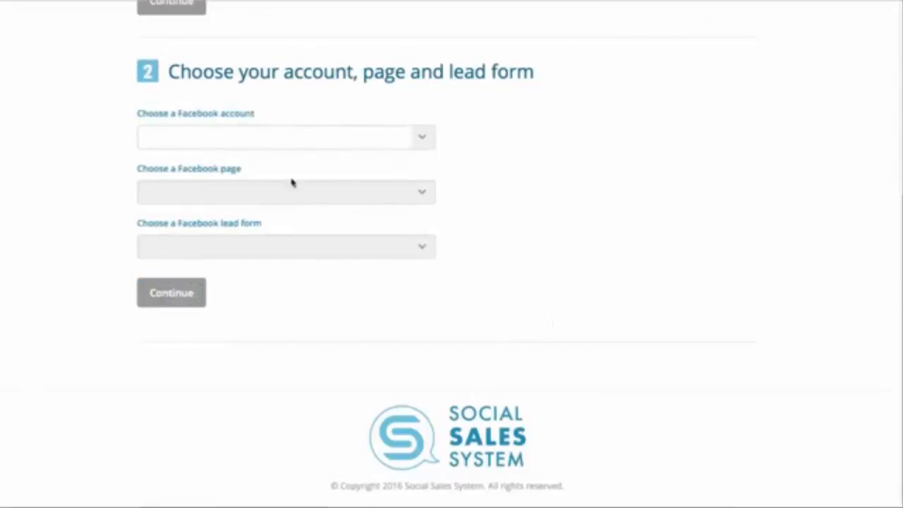
Link the lead generator to the Drone Pilot Ground School account, the Drone Jobs page and the DPGS Free Study Guide lead form.
{"action": "left_click", "coordinate": [295, 127]}
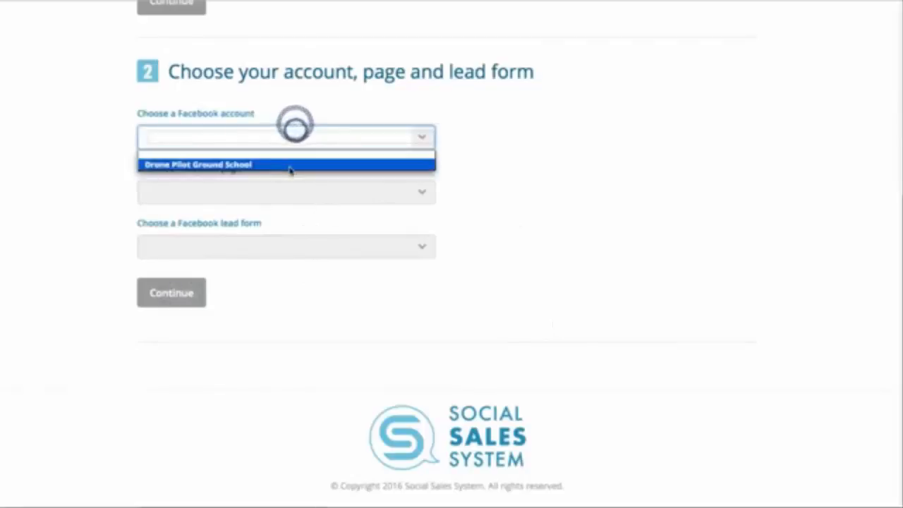
{"action": "left_click", "coordinate": [290, 165]}
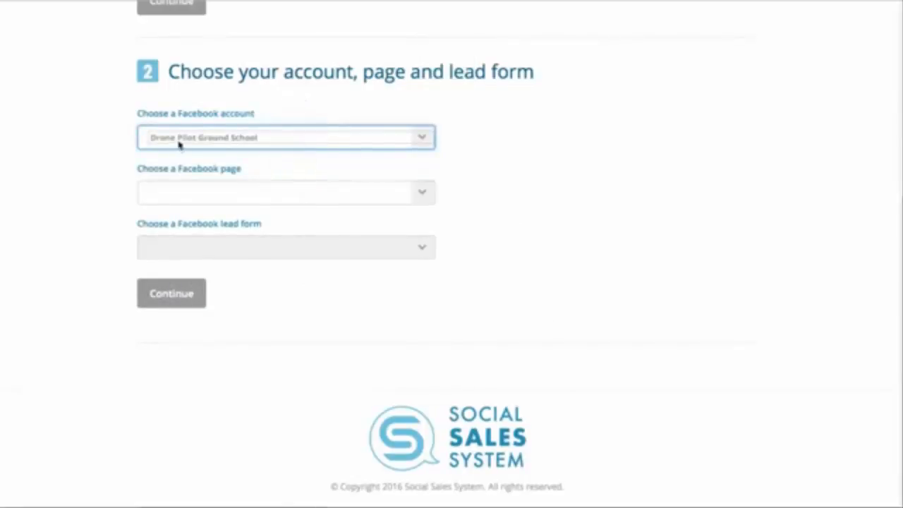
{"action": "left_click", "coordinate": [287, 201]}
{"action": "left_click", "coordinate": [280, 219]}
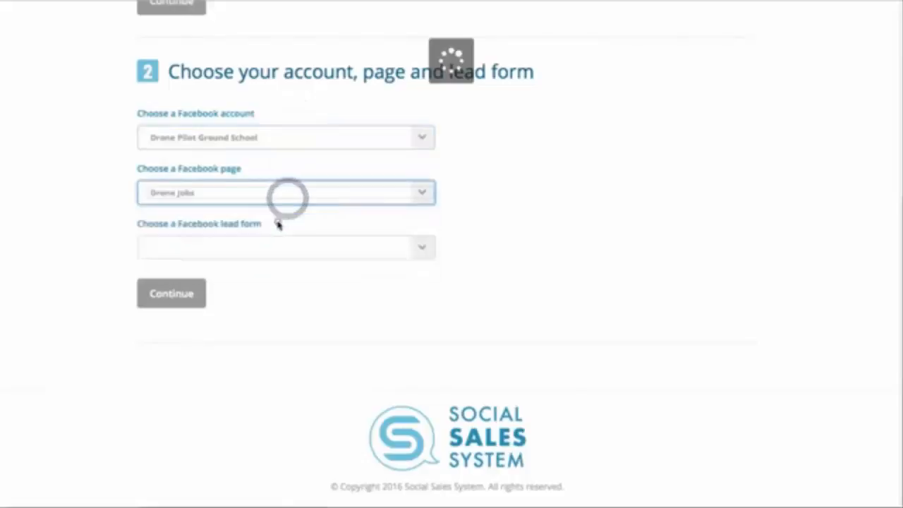
{"action": "left_click", "coordinate": [272, 247]}
{"action": "left_click", "coordinate": [260, 274]}
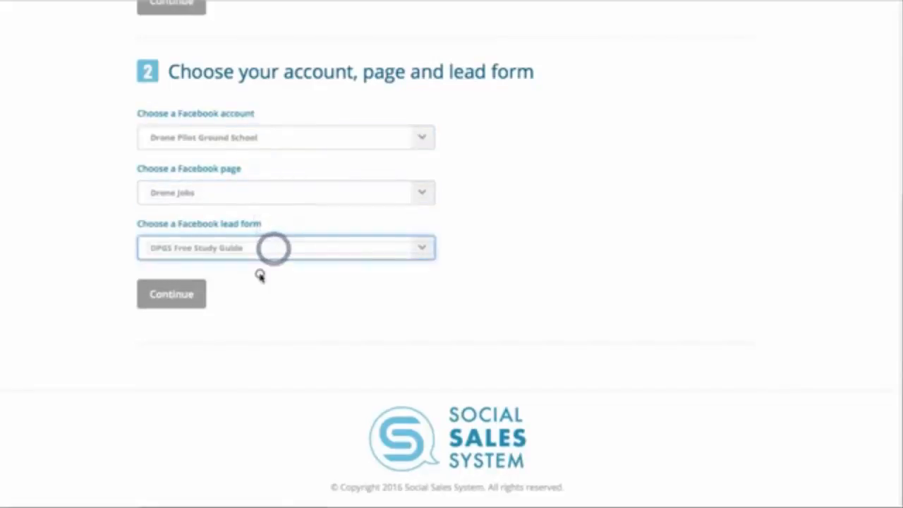
{"action": "left_click_drag", "start_coordinate": [163, 222], "coordinate": [256, 226]}
{"action": "left_click", "coordinate": [256, 225]}
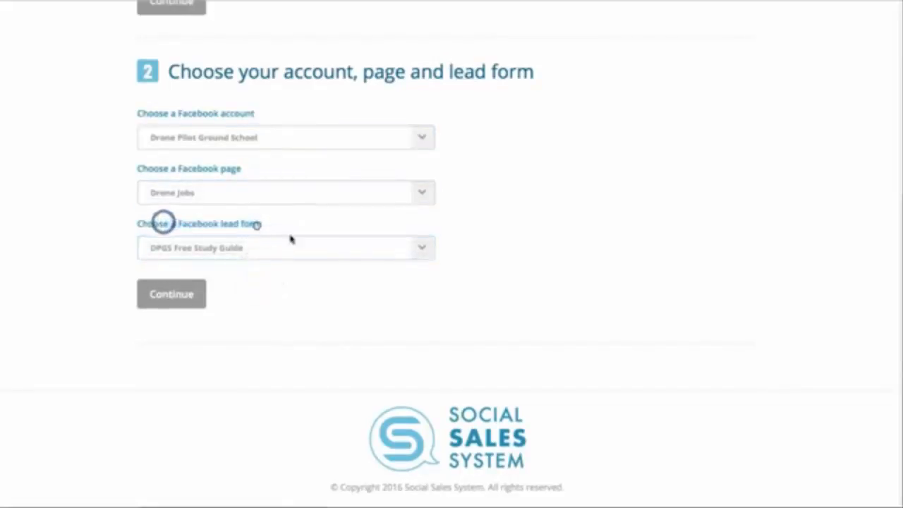
{"action": "left_click", "coordinate": [196, 306]}
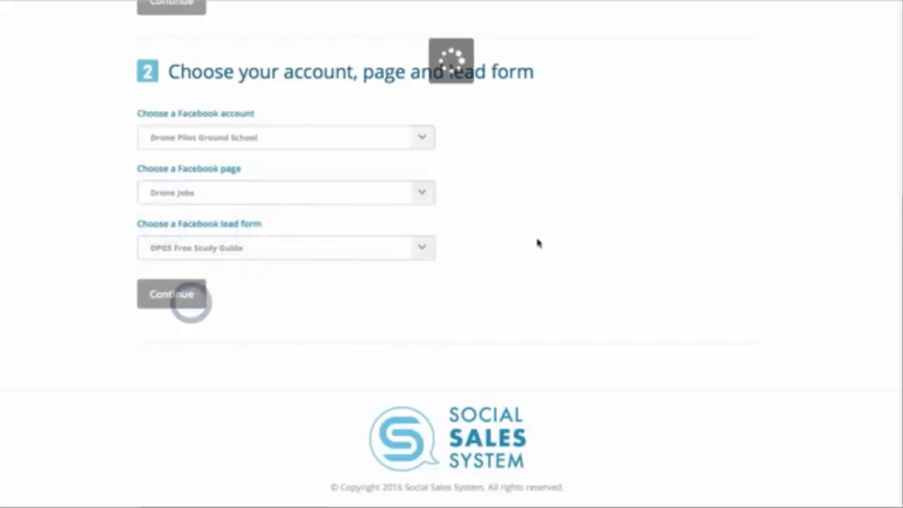
Set the synced action to apply a tag to a contact in the Drone Pilot Ground School Infusionsoft account.
{"action": "scroll", "coordinate": [536, 244], "scroll_direction": "down", "scroll_amount": 3}
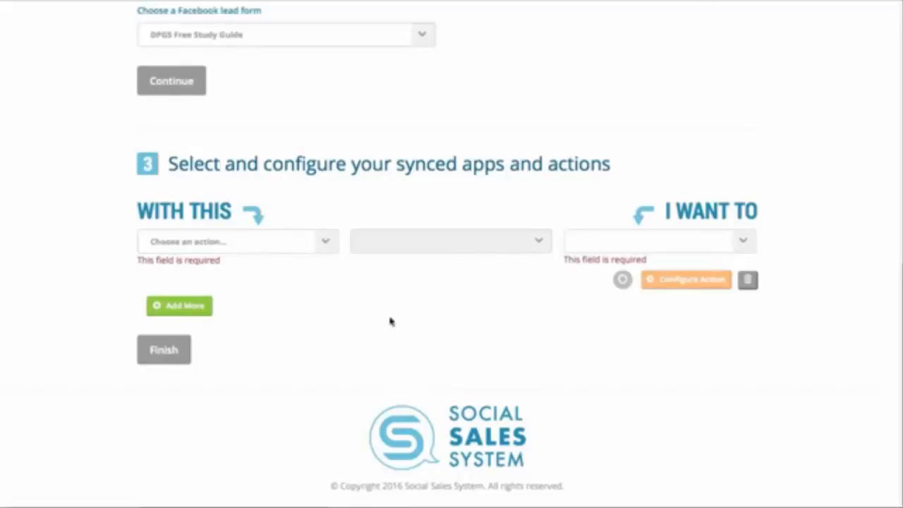
{"action": "left_click", "coordinate": [218, 240]}
{"action": "left_click", "coordinate": [206, 270]}
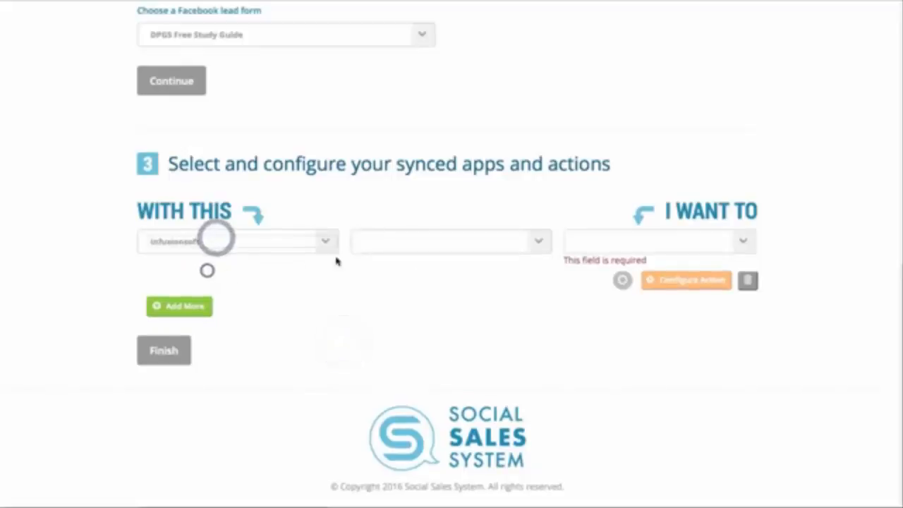
{"action": "left_click", "coordinate": [421, 241]}
{"action": "left_click", "coordinate": [414, 266]}
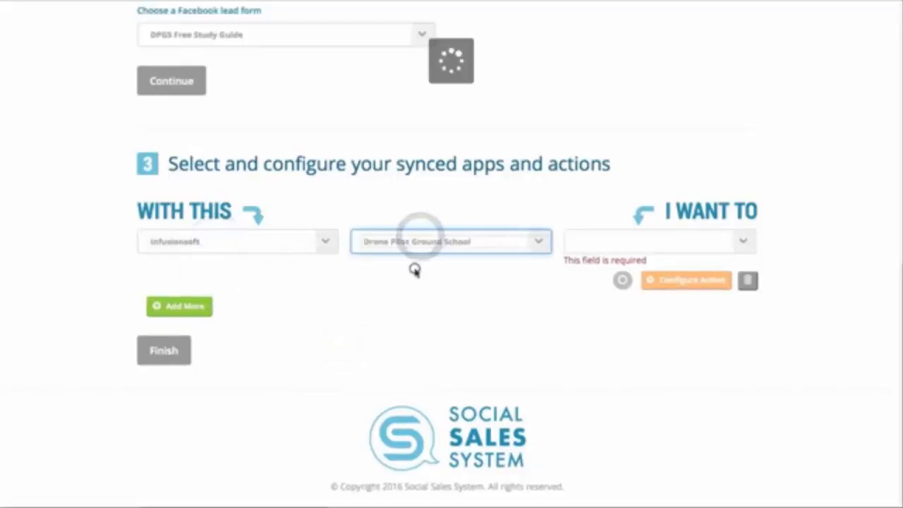
{"action": "left_click", "coordinate": [616, 243]}
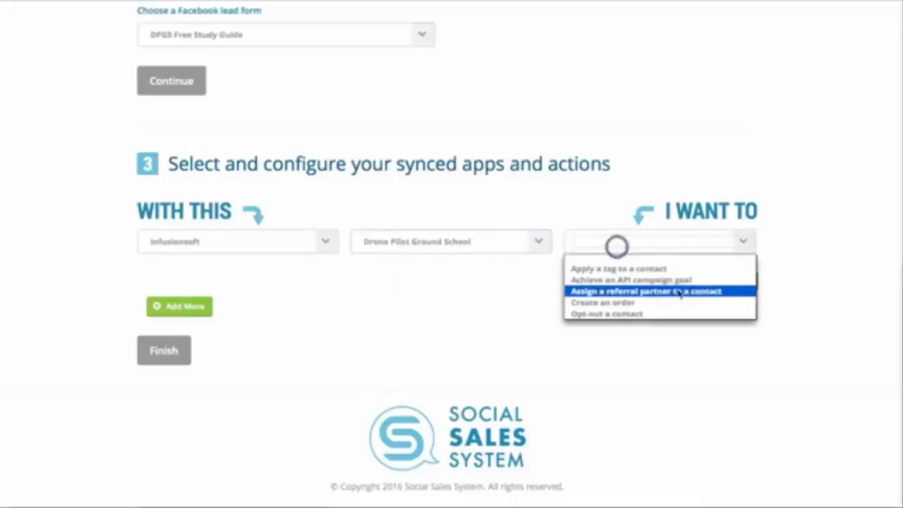
{"action": "left_click", "coordinate": [640, 269]}
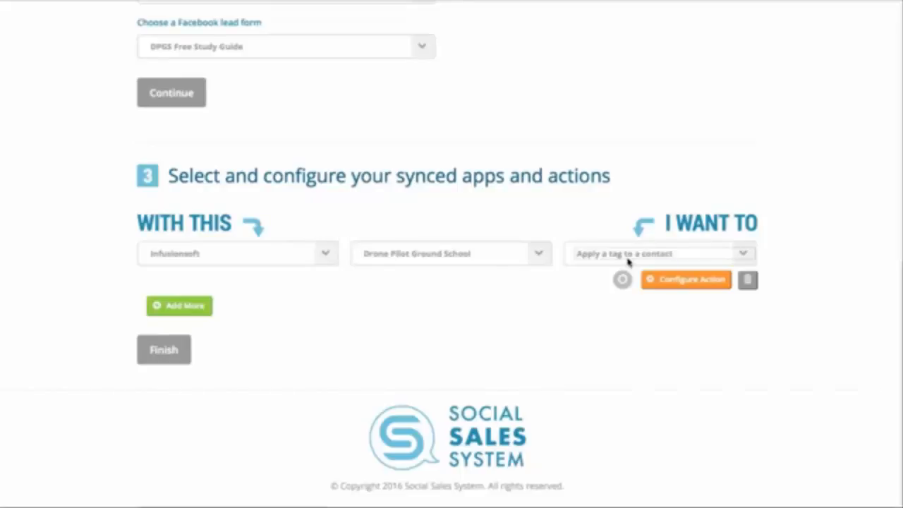
Configure the tag action to check for duplicates by primary email address, using the email.0 field.
{"action": "left_click", "coordinate": [689, 282]}
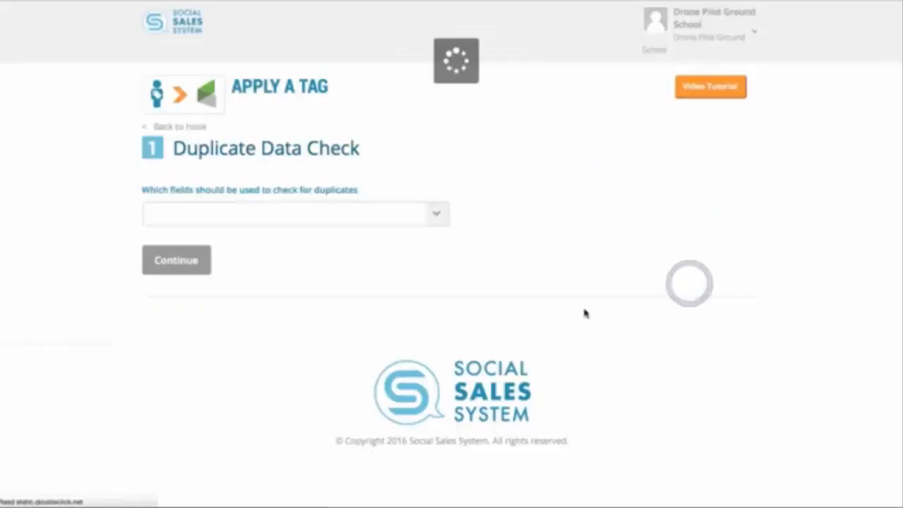
{"action": "left_click", "coordinate": [436, 218]}
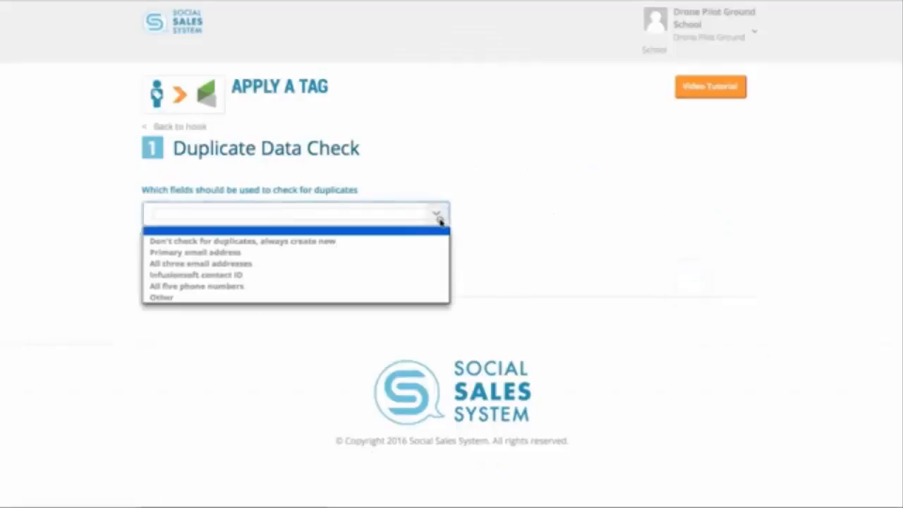
{"action": "left_click", "coordinate": [223, 252]}
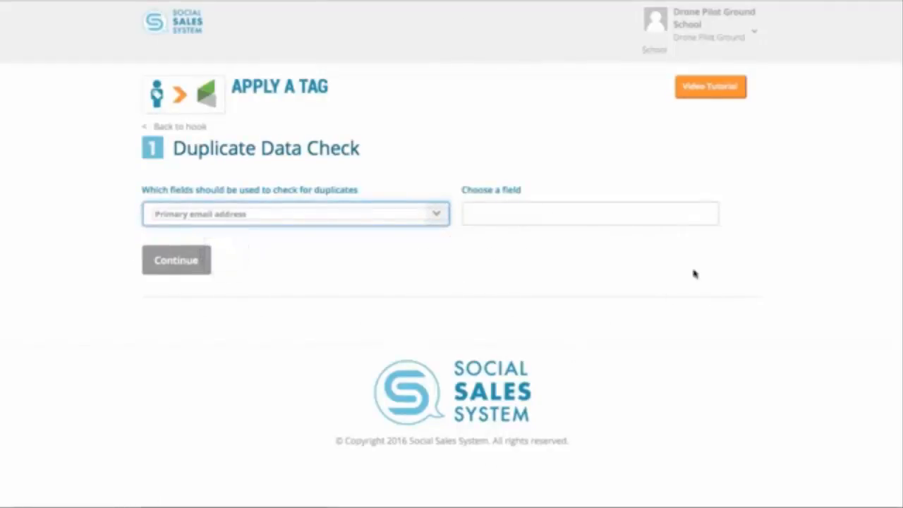
{"action": "left_click", "coordinate": [523, 217]}
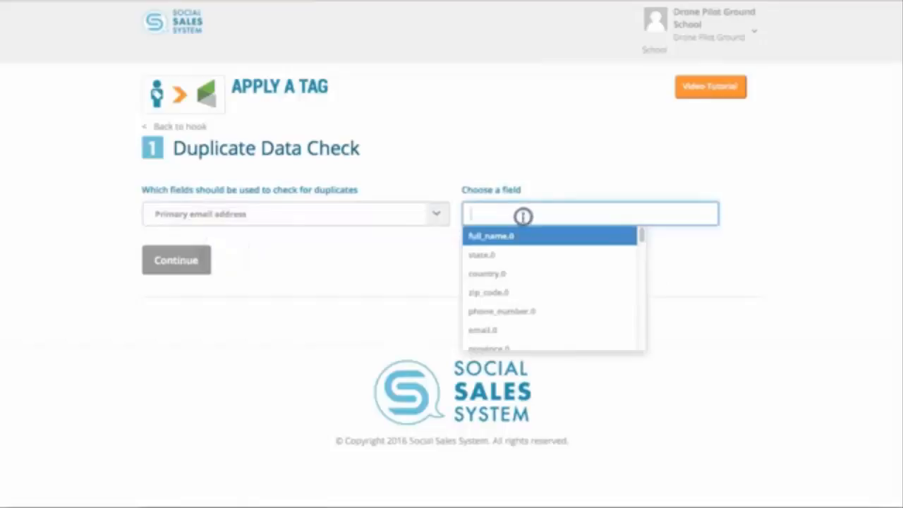
{"action": "left_click", "coordinate": [524, 328]}
{"action": "left_click", "coordinate": [190, 270]}
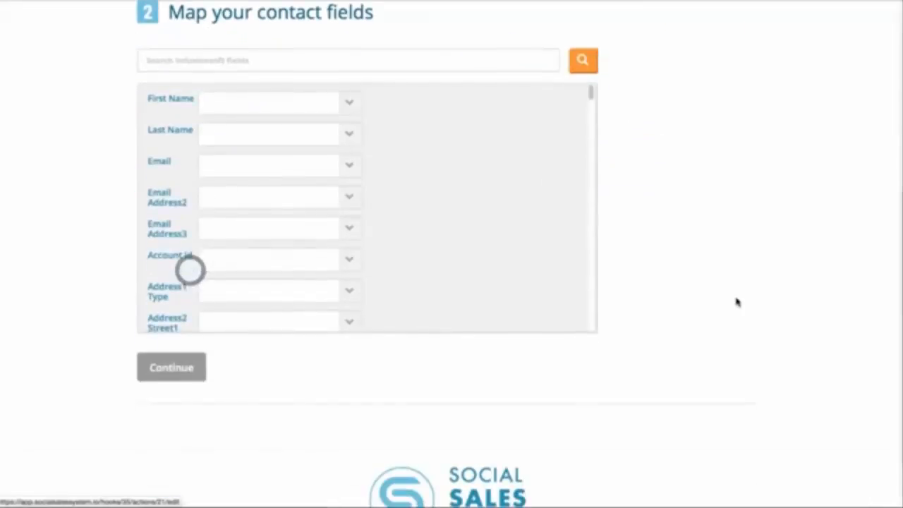
Map the First Name contact field to the incoming request field first_name.0.
{"action": "left_click", "coordinate": [268, 104]}
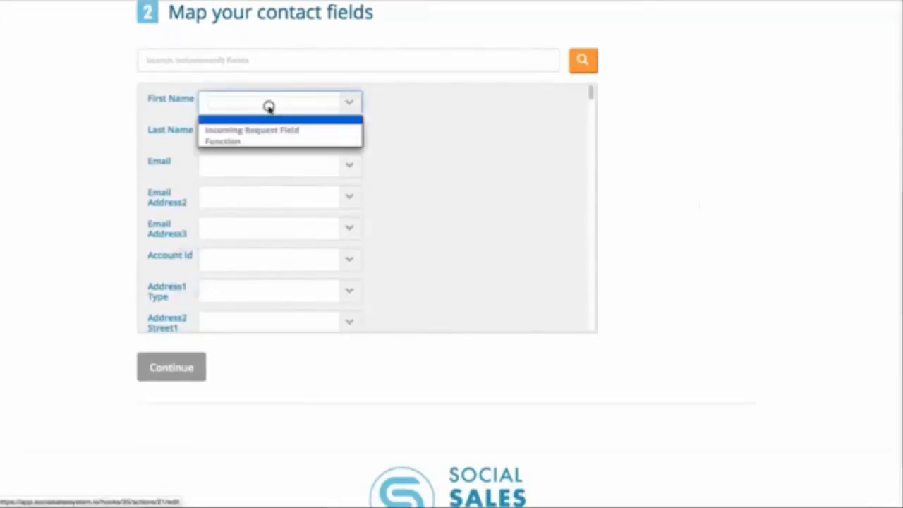
{"action": "left_click", "coordinate": [269, 130]}
{"action": "left_click", "coordinate": [468, 106]}
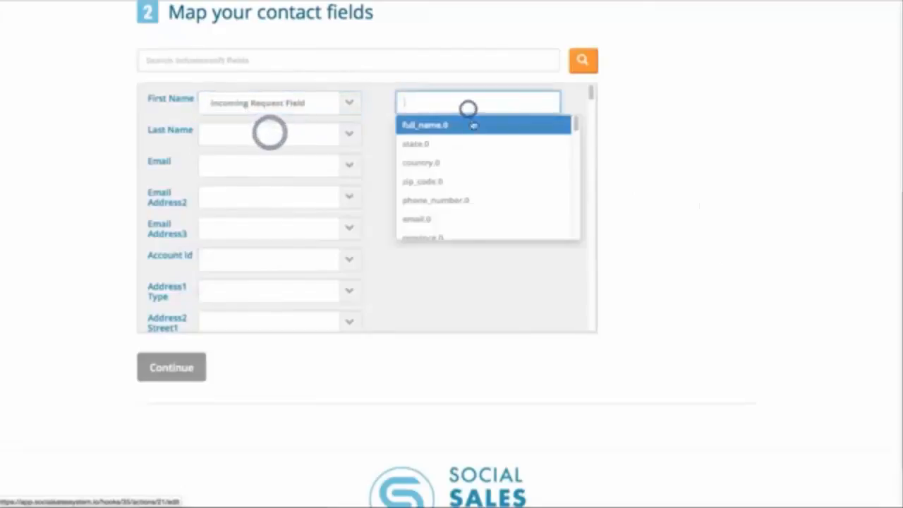
{"action": "scroll", "coordinate": [491, 184], "scroll_direction": "down", "scroll_amount": 3}
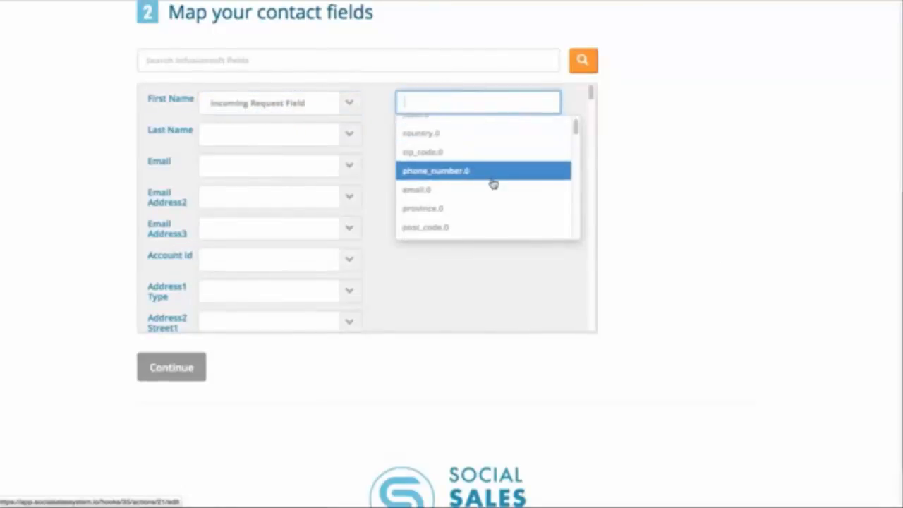
{"action": "left_click", "coordinate": [447, 231]}
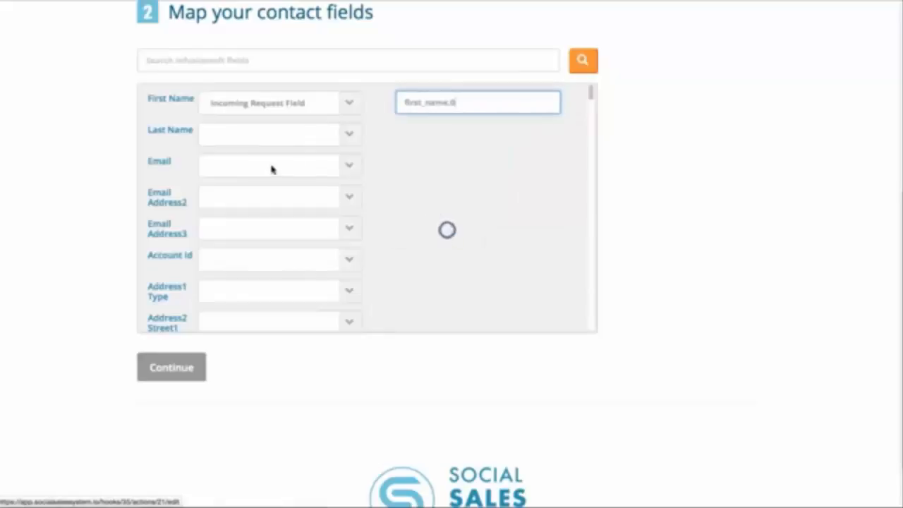
Map the Email contact field to the incoming request field email.0 and continue to the tag settings.
{"action": "left_click", "coordinate": [242, 167]}
{"action": "left_click", "coordinate": [244, 192]}
{"action": "left_click", "coordinate": [473, 166]}
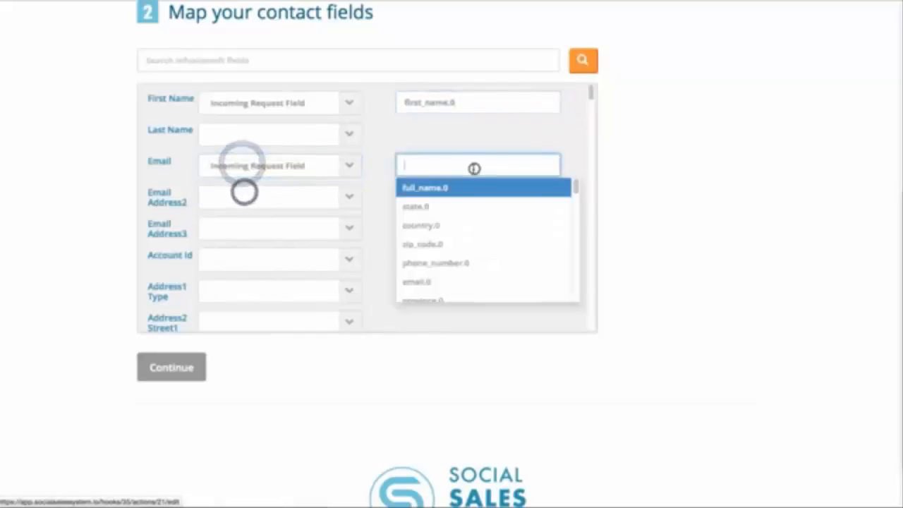
{"action": "left_click", "coordinate": [457, 282]}
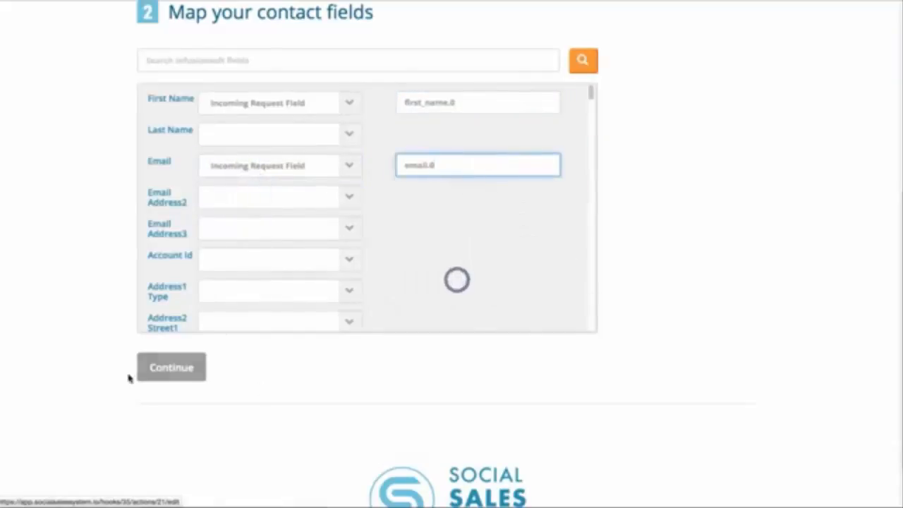
{"action": "left_click", "coordinate": [172, 367]}
Choose the existing tag "DPGS - Download Free Study Guide" to apply to contacts and save the action without conditions.
{"action": "scroll", "coordinate": [637, 249], "scroll_direction": "down", "scroll_amount": 4}
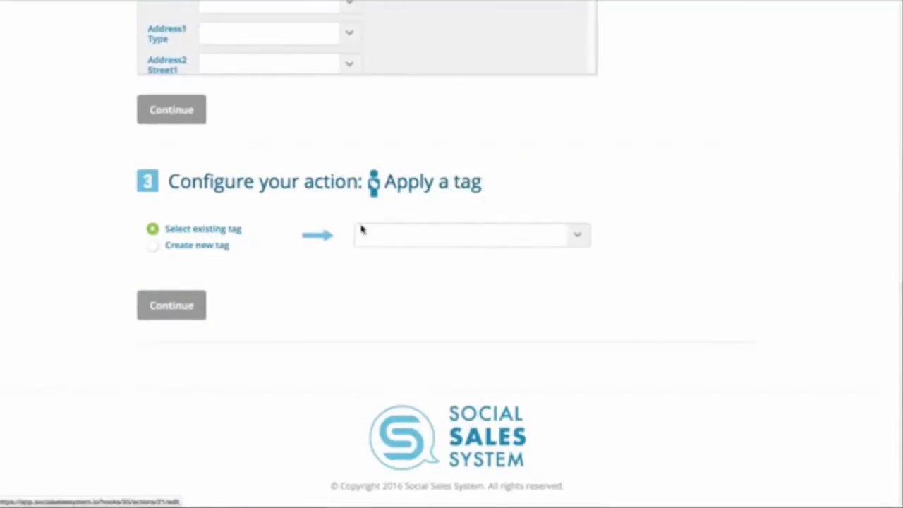
{"action": "left_click", "coordinate": [433, 235]}
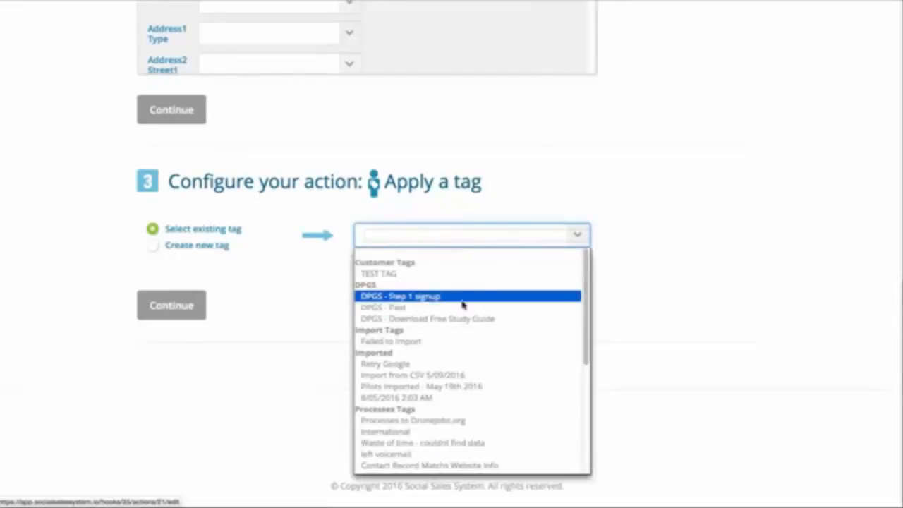
{"action": "left_click", "coordinate": [479, 320]}
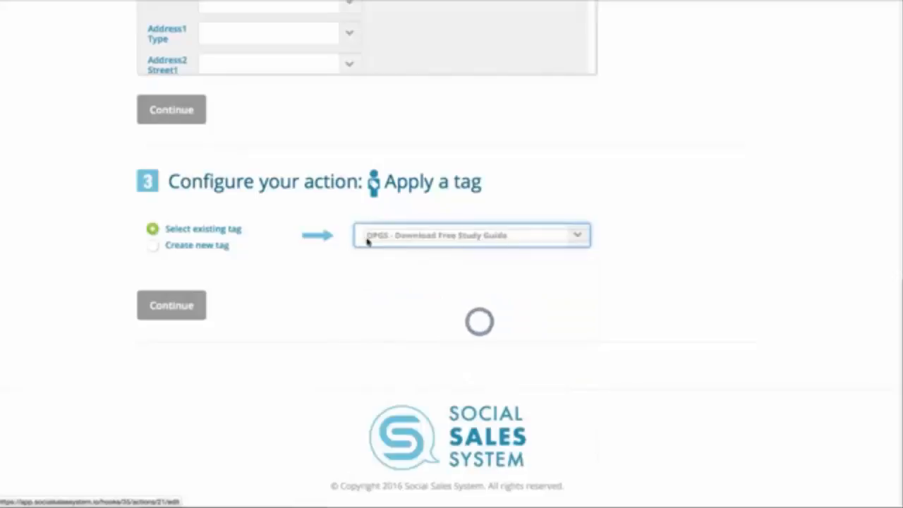
{"action": "left_click", "coordinate": [195, 306]}
{"action": "scroll", "coordinate": [353, 338], "scroll_direction": "down", "scroll_amount": 1}
{"action": "left_click", "coordinate": [163, 351]}
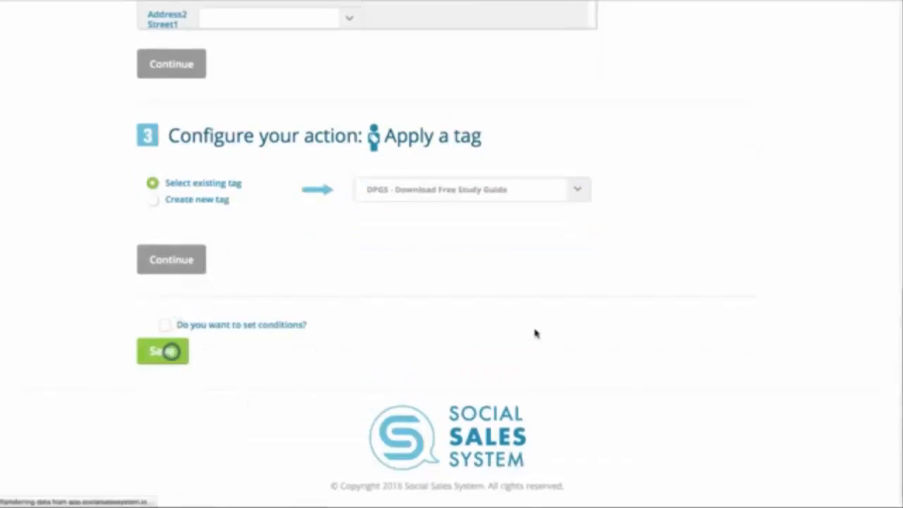
Keep the chosen Facebook account, page and lead form, and finish the DPGS Free Study Guide lead generator.
{"action": "scroll", "coordinate": [564, 318], "scroll_direction": "down", "scroll_amount": 2}
{"action": "scroll", "coordinate": [643, 300], "scroll_direction": "down", "scroll_amount": 1}
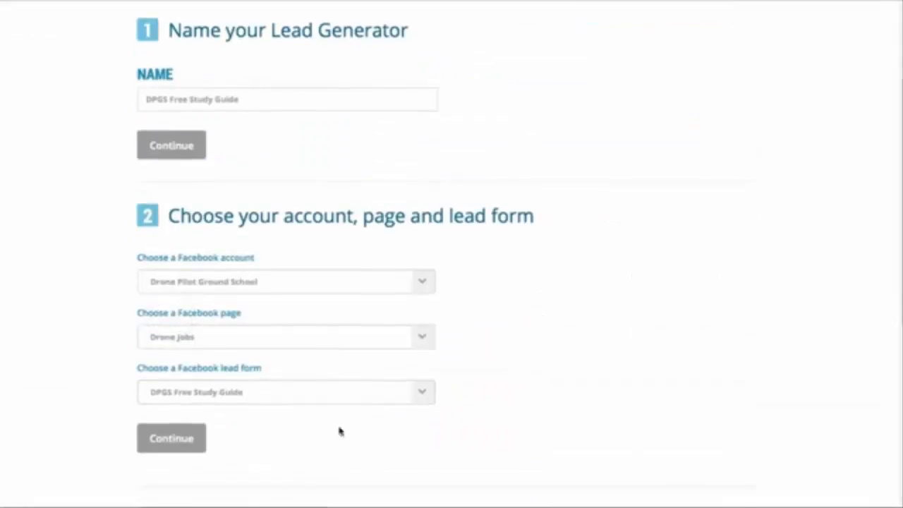
{"action": "left_click", "coordinate": [176, 444]}
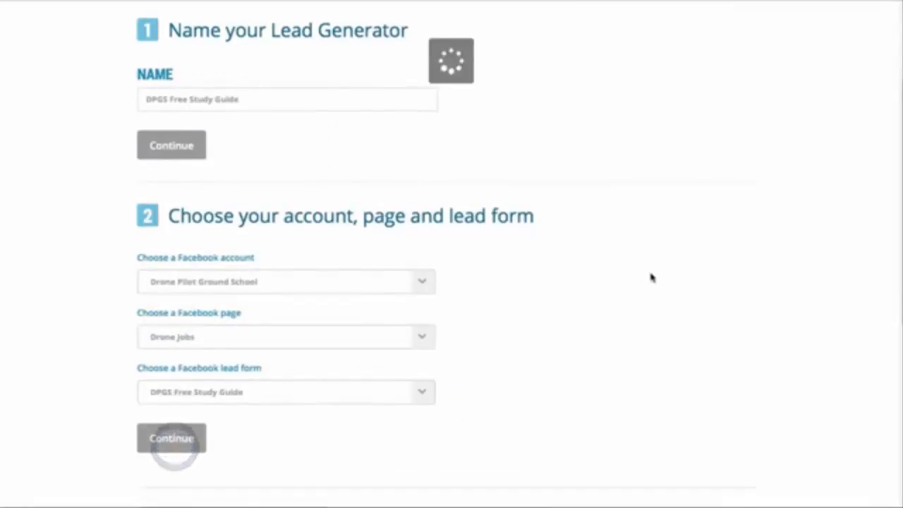
{"action": "scroll", "coordinate": [651, 278], "scroll_direction": "down", "scroll_amount": 5}
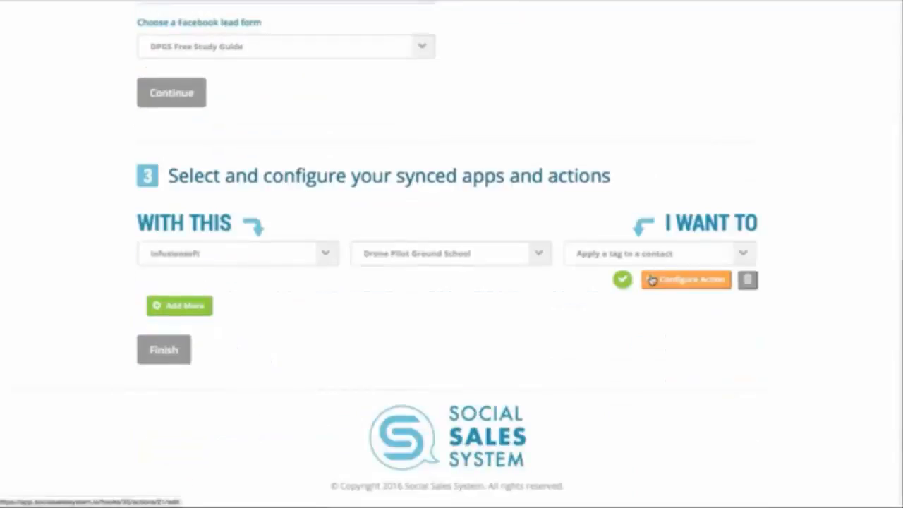
{"action": "left_click", "coordinate": [171, 350]}
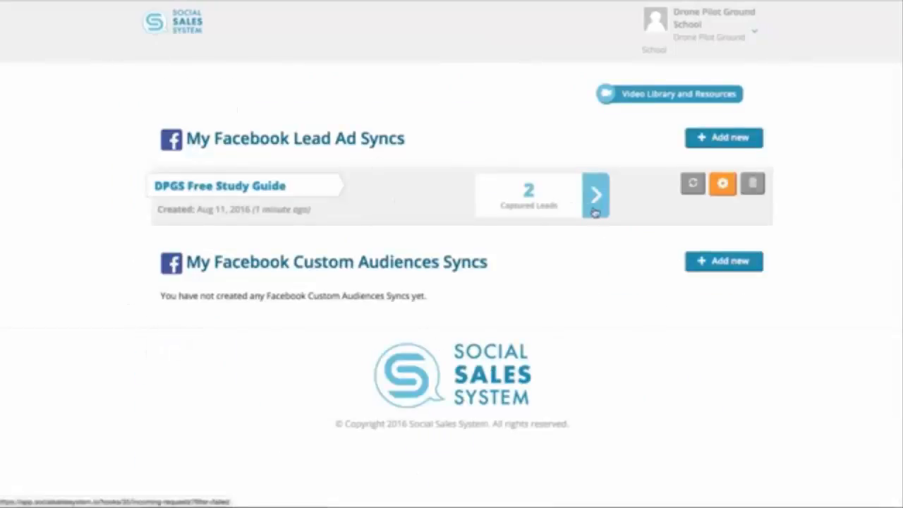
Reset the captured leads of the DPGS Free Study Guide lead ad sync and confirm the reset.
{"action": "left_click", "coordinate": [538, 193]}
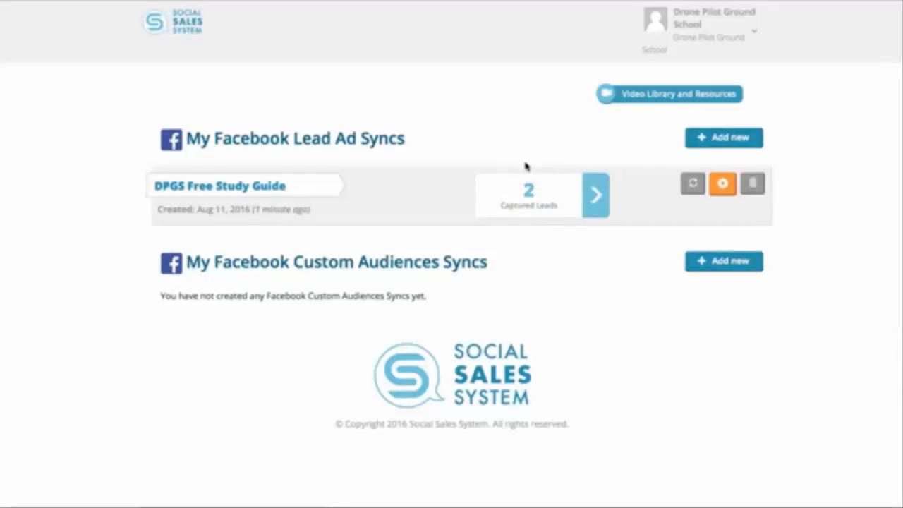
{"action": "left_click", "coordinate": [534, 191]}
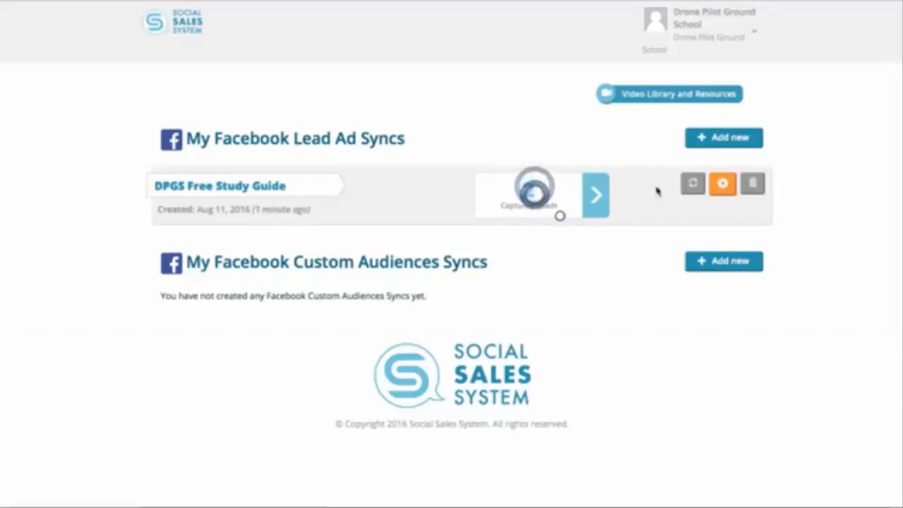
{"action": "left_click", "coordinate": [693, 184]}
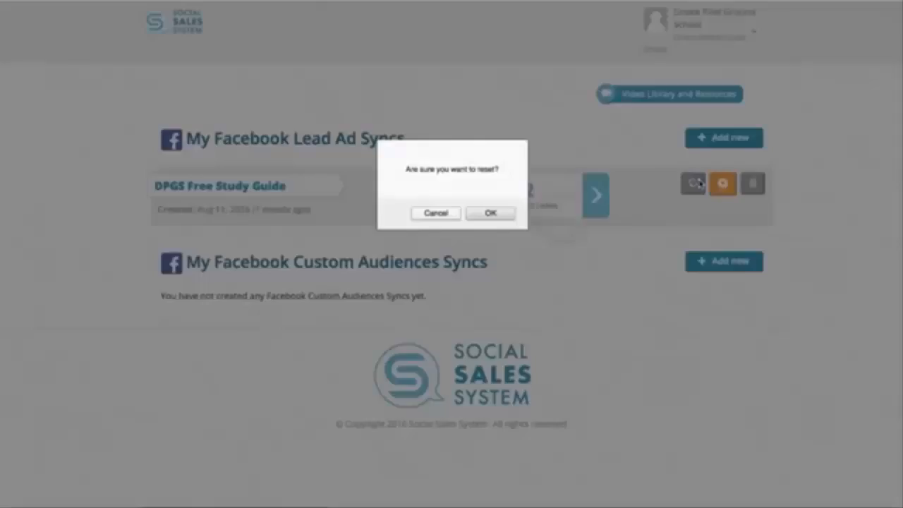
{"action": "left_click", "coordinate": [506, 213]}
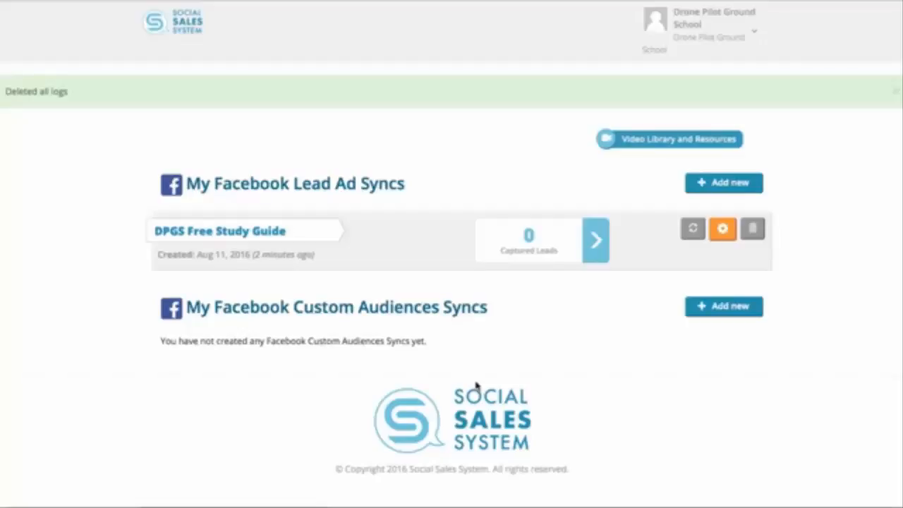
Add a new Facebook custom audience sync and name it "Downloaded FREE Study Guide".
{"action": "left_click", "coordinate": [743, 307]}
{"action": "scroll", "coordinate": [302, 254], "scroll_direction": "down", "scroll_amount": 3}
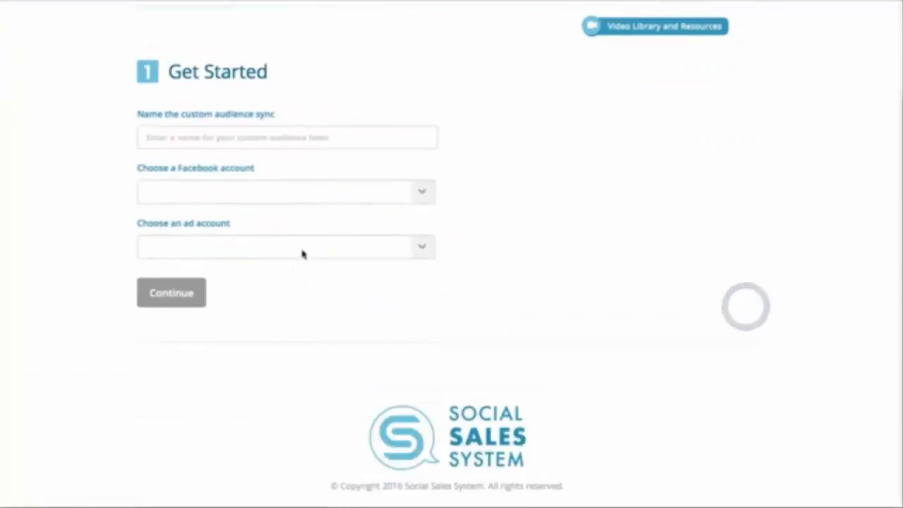
{"action": "left_click", "coordinate": [262, 131]}
{"action": "type", "text": "Downloaded FREE Sto"}
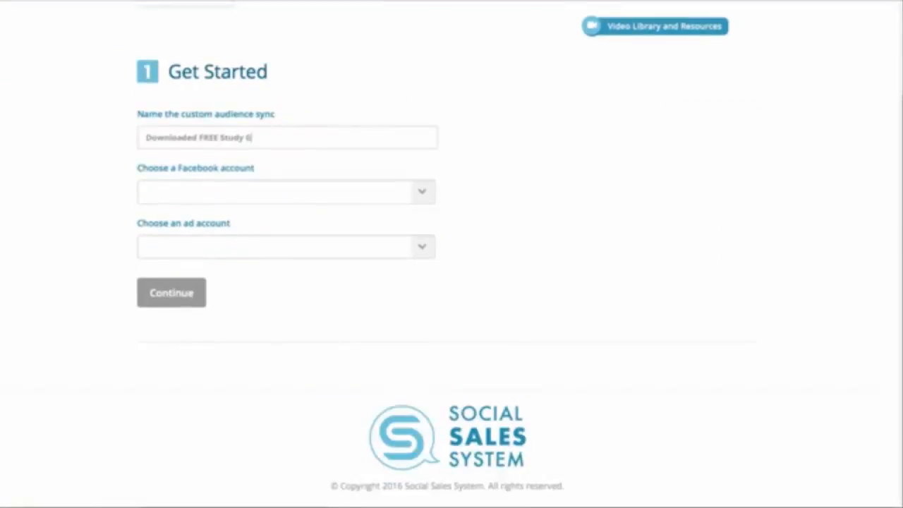
Choose the Drone Pilot Ground School Facebook account and its ad account for the sync, and continue to the audience selection.
{"action": "left_click", "coordinate": [321, 191]}
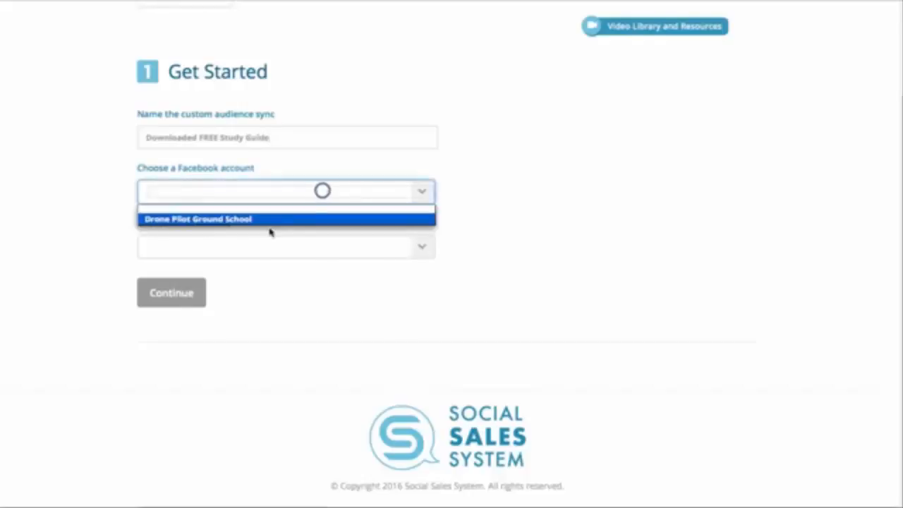
{"action": "left_click", "coordinate": [269, 220]}
{"action": "left_click", "coordinate": [296, 255]}
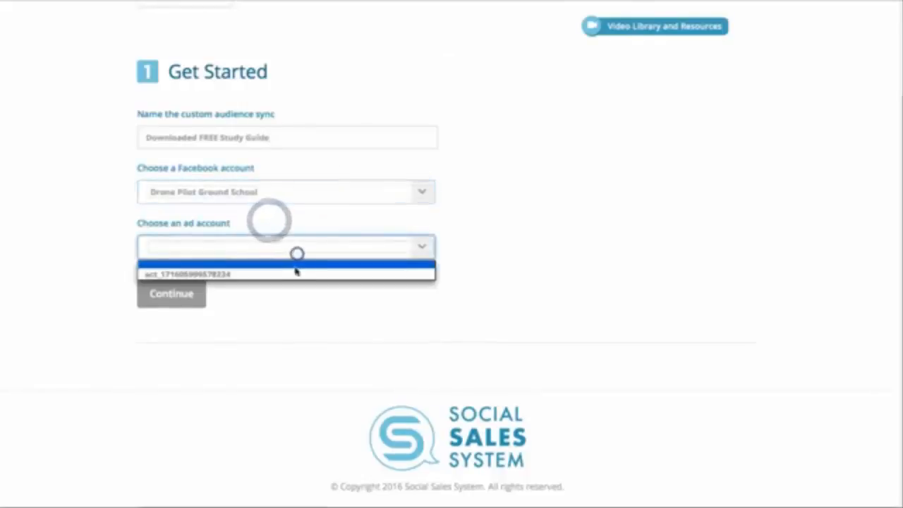
{"action": "left_click", "coordinate": [277, 273]}
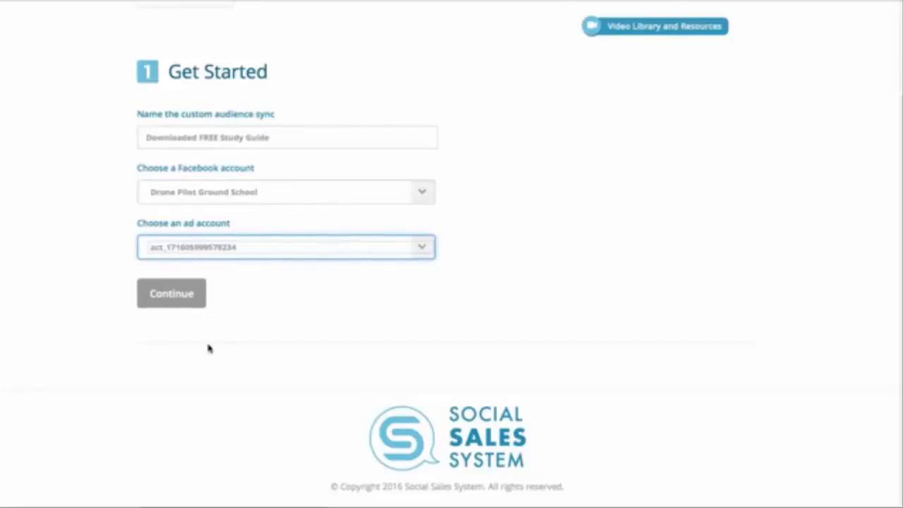
{"action": "left_click", "coordinate": [188, 298]}
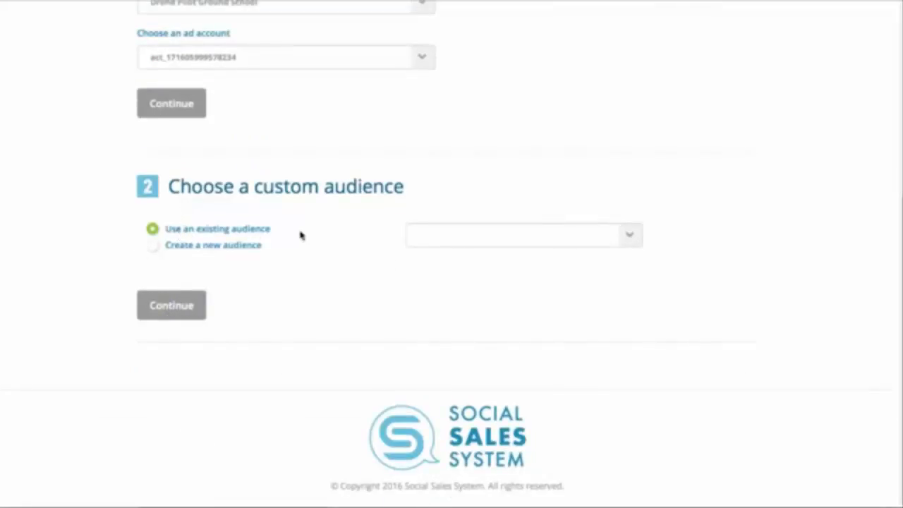
Create a new custom audience named "DPGS Free Study Guide" for the sync and continue to the synced apps.
{"action": "left_click", "coordinate": [228, 249]}
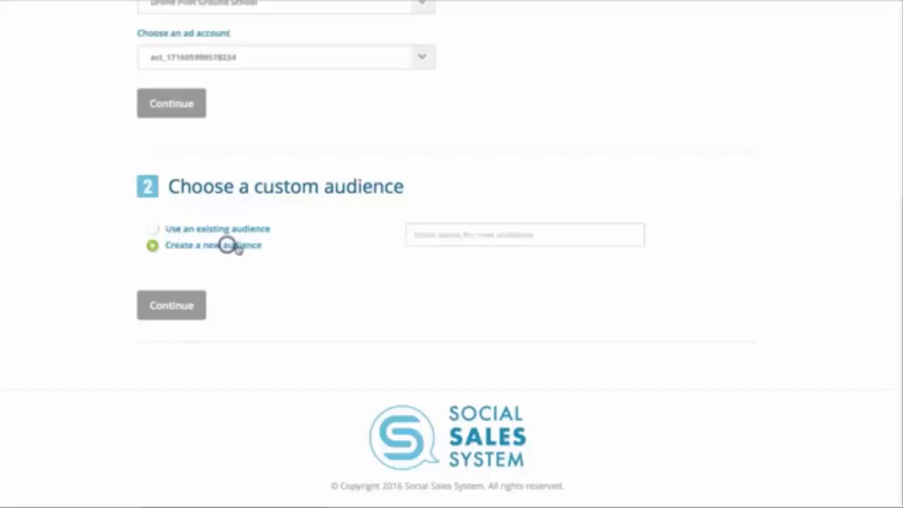
{"action": "left_click", "coordinate": [475, 227]}
{"action": "type", "text": "Dr"}
{"action": "left_click", "coordinate": [176, 308]}
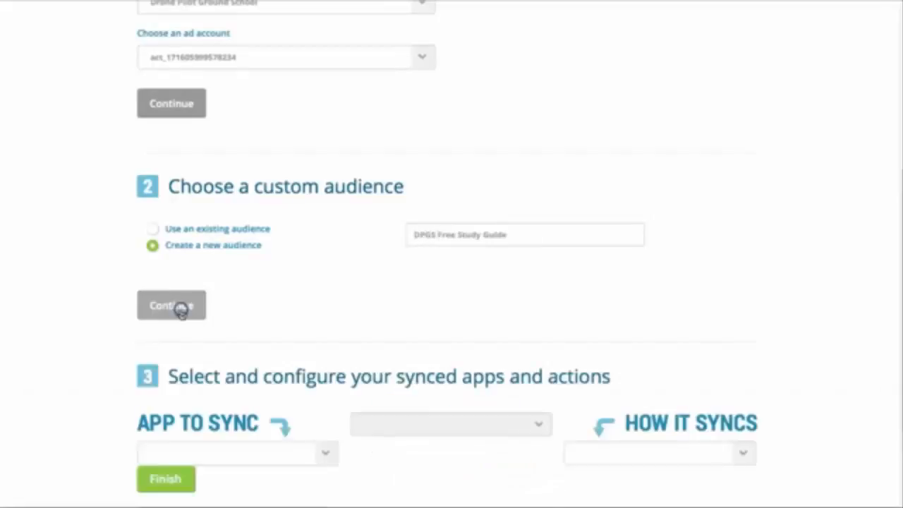
Set Infusionsoft as the app to sync, using the Drone Pilot Ground School account.
{"action": "left_click", "coordinate": [274, 327]}
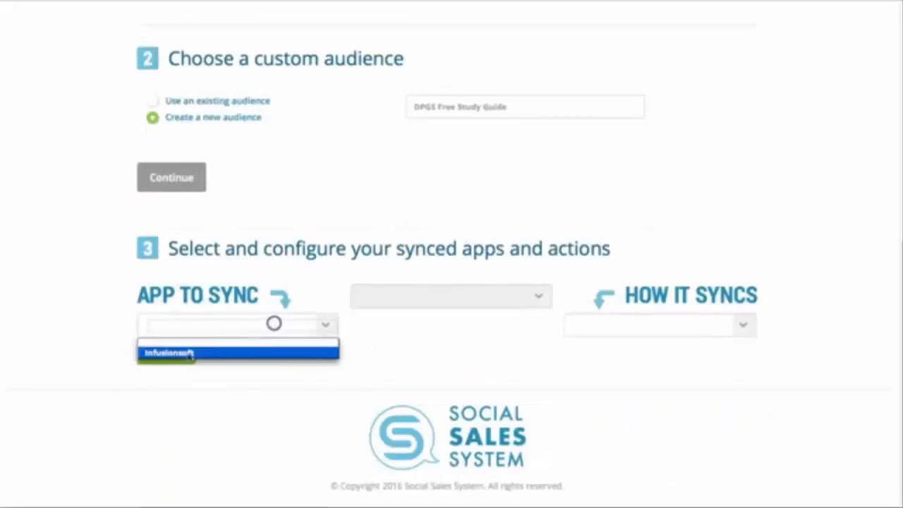
{"action": "left_click", "coordinate": [186, 353]}
{"action": "left_click", "coordinate": [417, 295]}
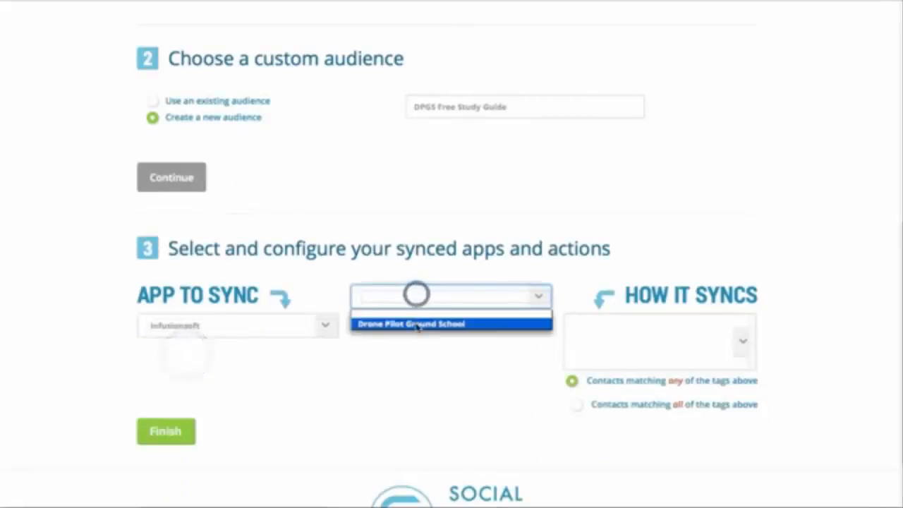
{"action": "left_click", "coordinate": [416, 319]}
Sync contacts that have the tag "DPGS - Download Free Study Guide" and finish the custom audience sync.
{"action": "scroll", "coordinate": [678, 336], "scroll_direction": "down", "scroll_amount": 5}
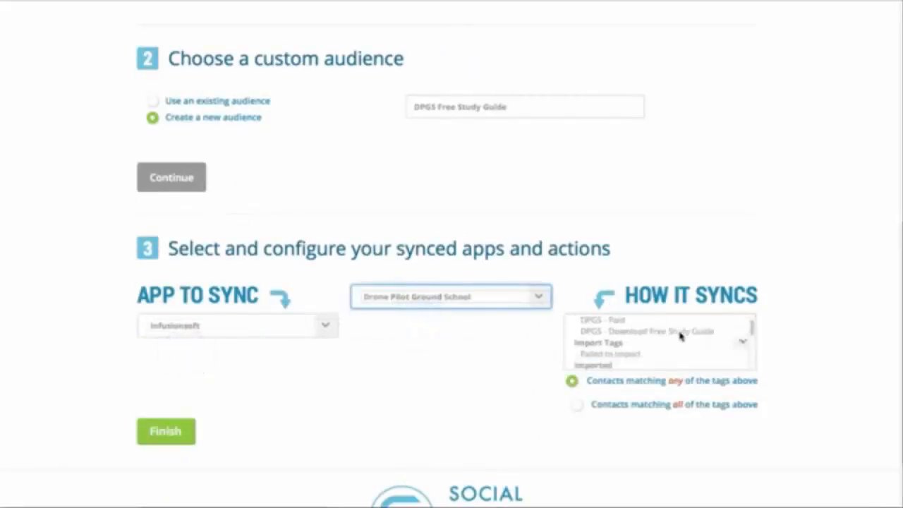
{"action": "scroll", "coordinate": [680, 337], "scroll_direction": "down", "scroll_amount": 10}
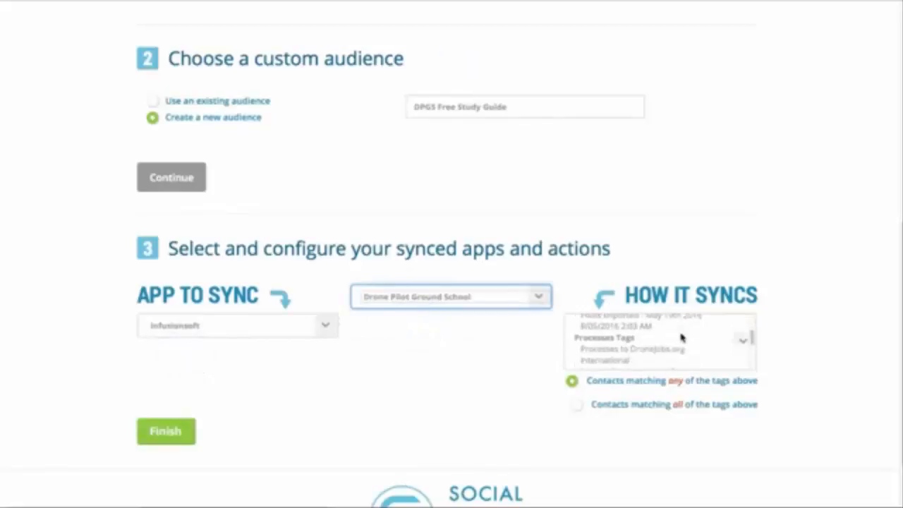
{"action": "scroll", "coordinate": [681, 337], "scroll_direction": "down", "scroll_amount": 10}
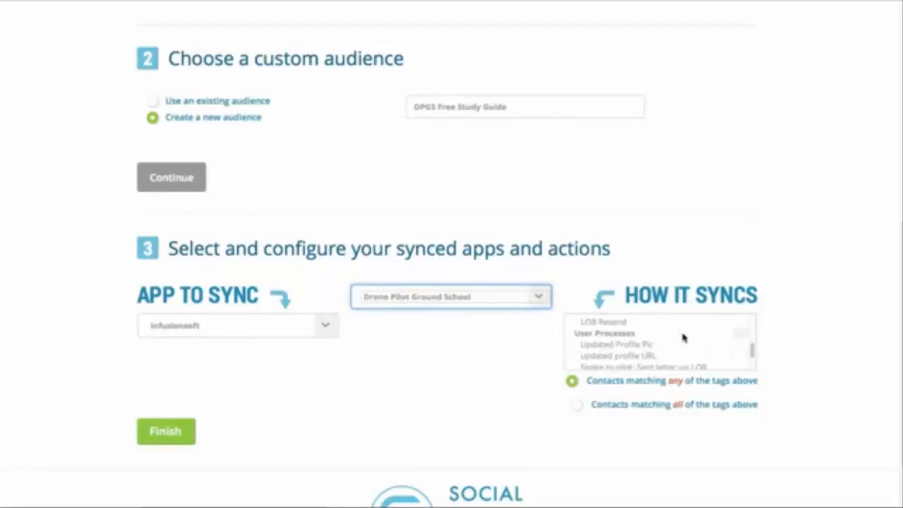
{"action": "scroll", "coordinate": [680, 331], "scroll_direction": "up", "scroll_amount": 3}
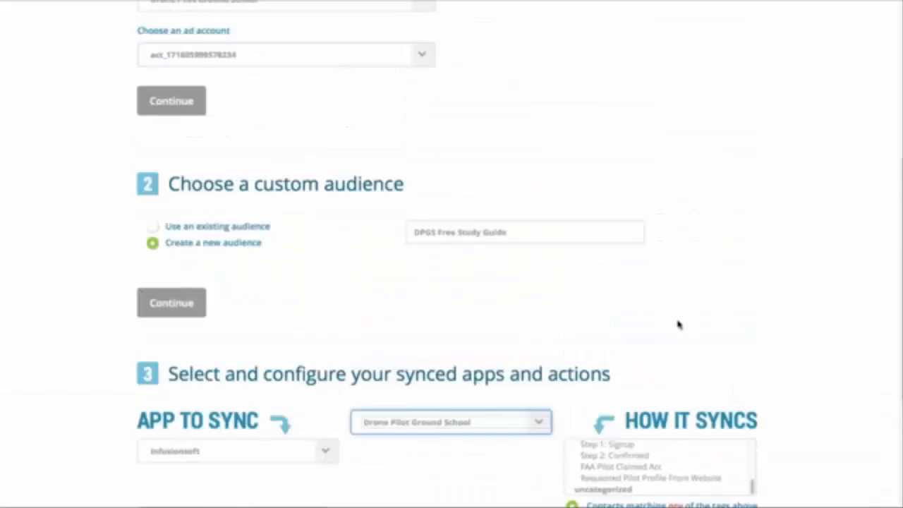
{"action": "scroll", "coordinate": [765, 346], "scroll_direction": "down", "scroll_amount": 2}
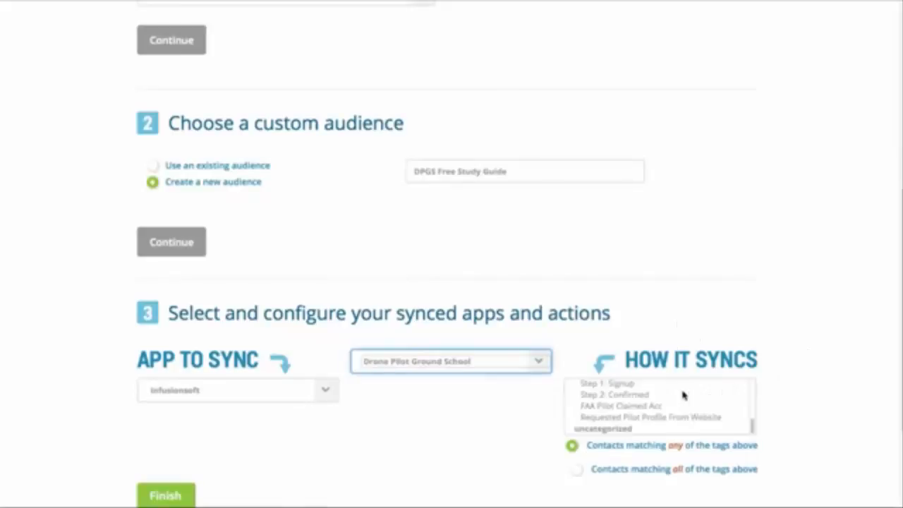
{"action": "scroll", "coordinate": [691, 407], "scroll_direction": "up", "scroll_amount": 10}
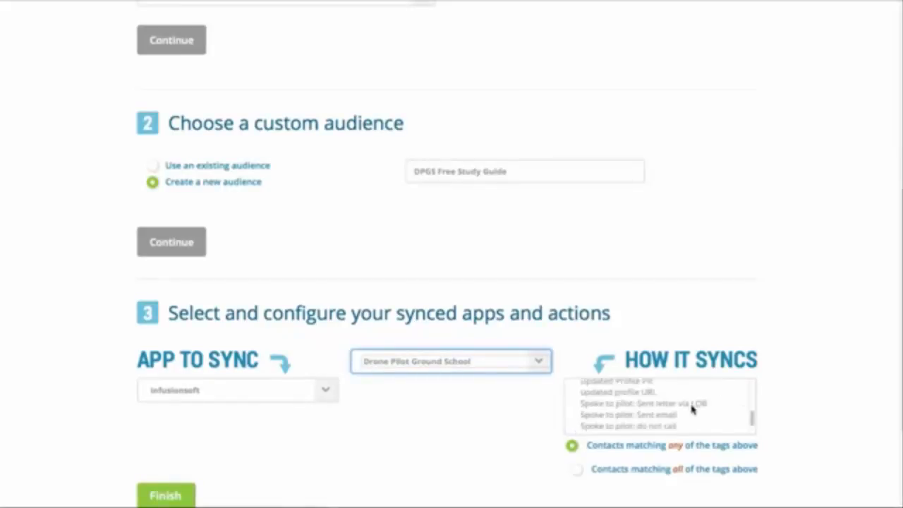
{"action": "scroll", "coordinate": [690, 413], "scroll_direction": "up", "scroll_amount": 10}
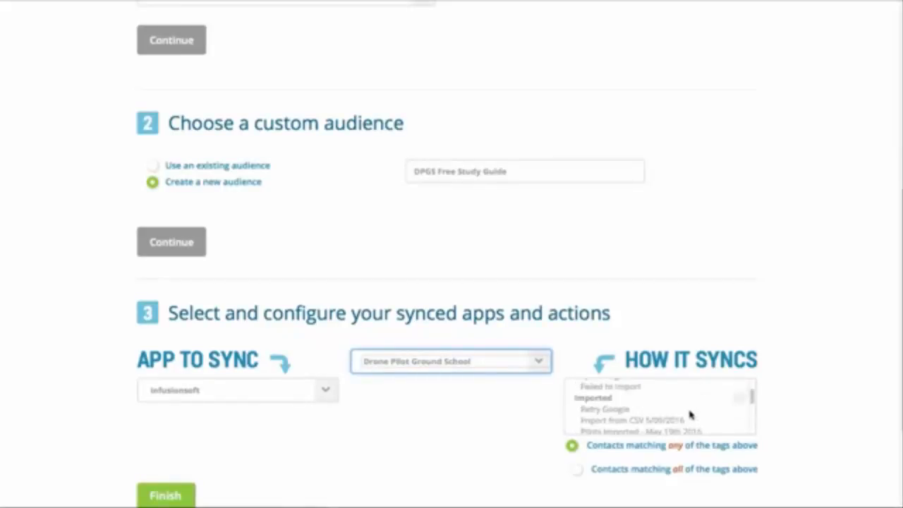
{"action": "scroll", "coordinate": [631, 423], "scroll_direction": "down", "scroll_amount": 2}
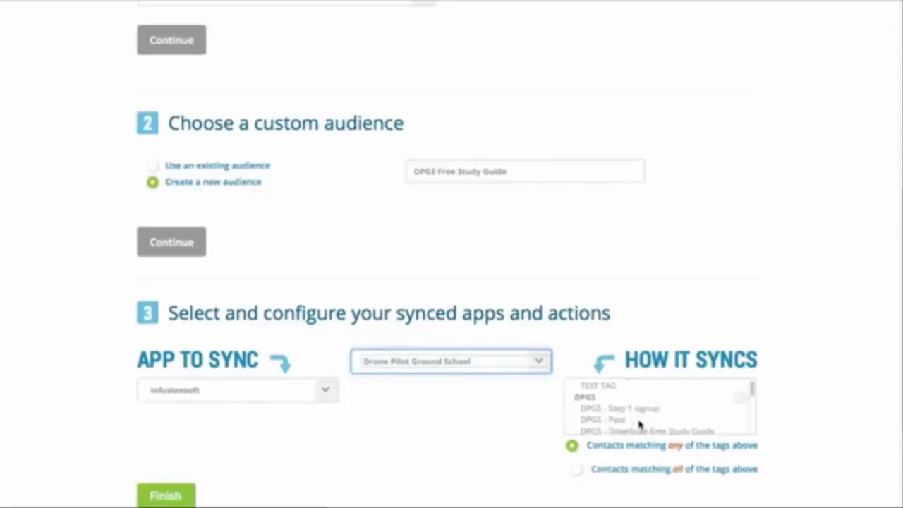
{"action": "left_click", "coordinate": [641, 410]}
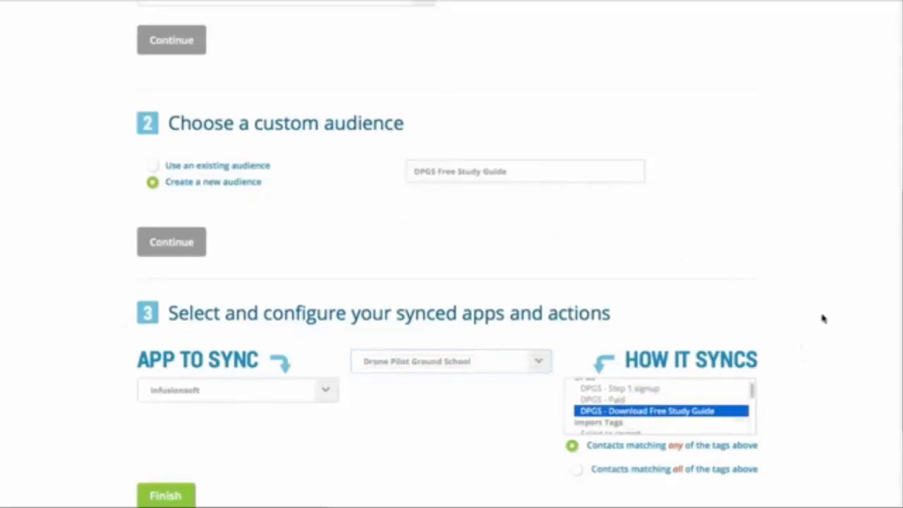
{"action": "scroll", "coordinate": [823, 318], "scroll_direction": "down", "scroll_amount": 3}
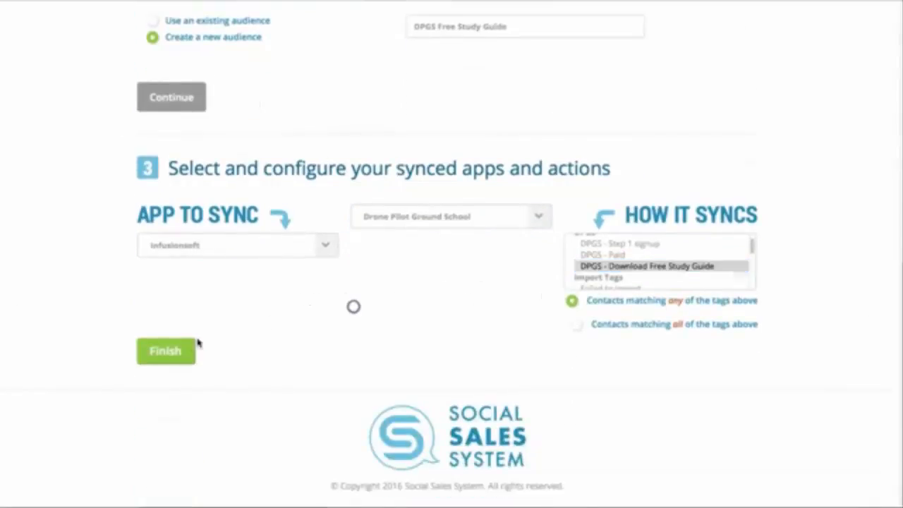
{"action": "left_click", "coordinate": [173, 351]}
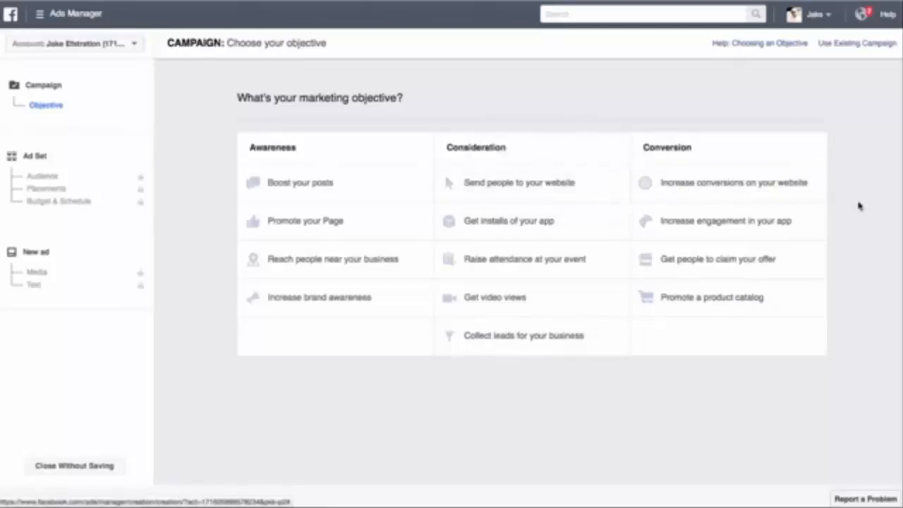
In Facebook Ads Manager, create a campaign with the website conversions objective named "DPGS Purchase Training" and continue to its ad set.
{"action": "left_click", "coordinate": [734, 180]}
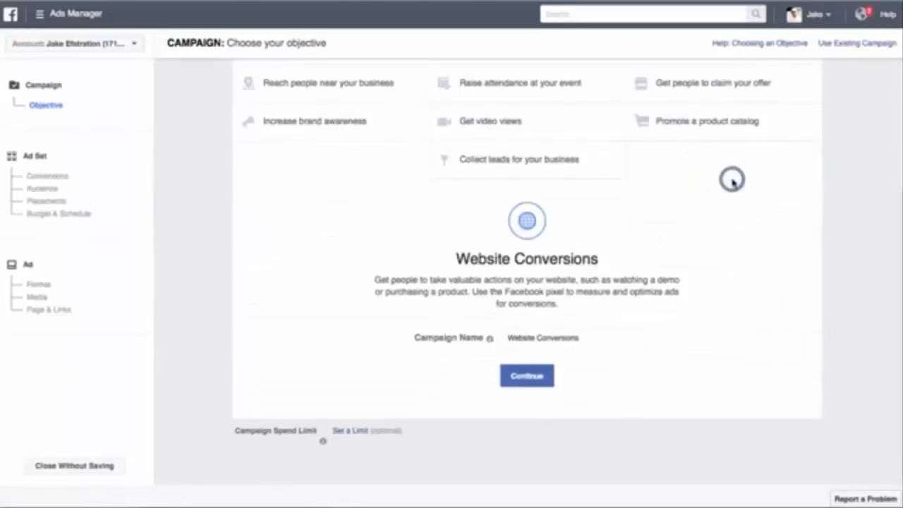
{"action": "left_click", "coordinate": [603, 338]}
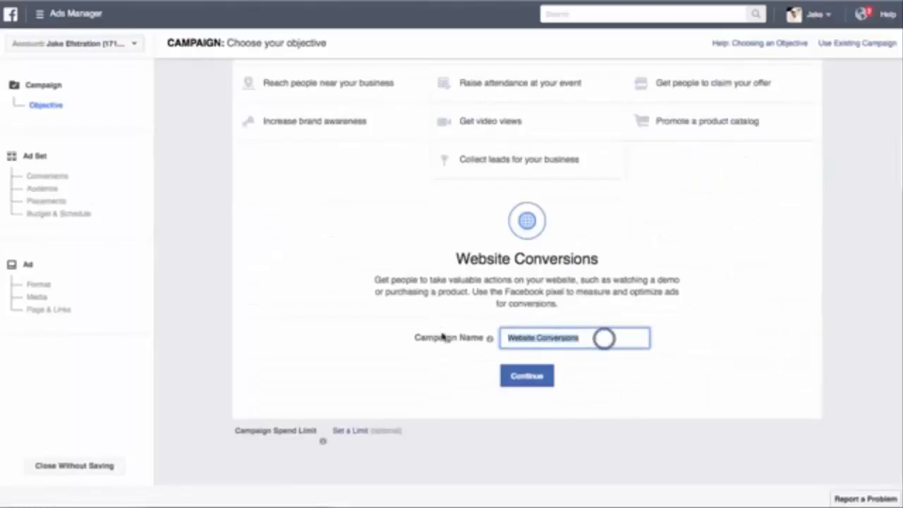
{"action": "type", "text": "DPGS Free Study Guide Download"}
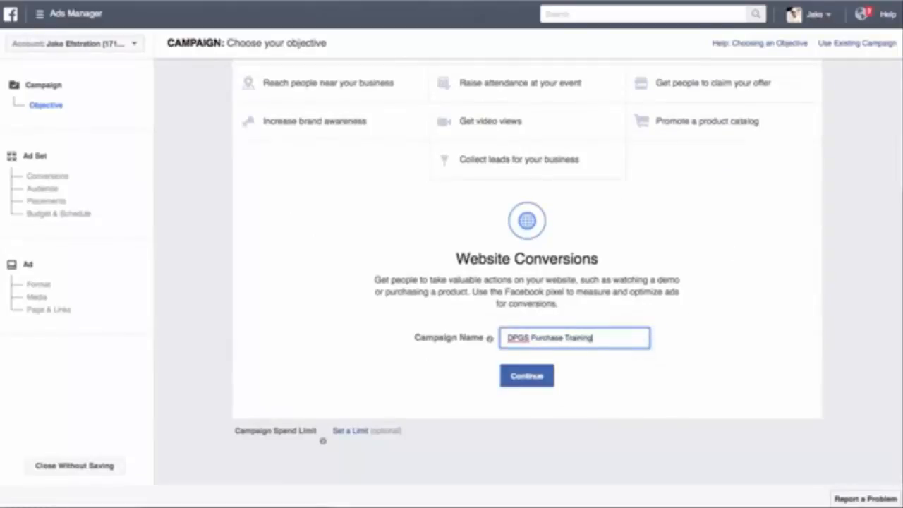
{"action": "left_click", "coordinate": [529, 375]}
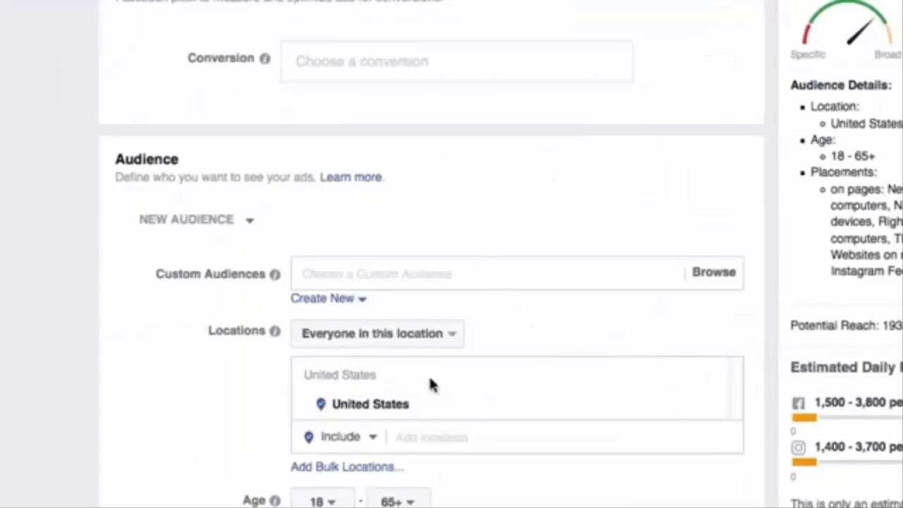
Target the ad set at the custom audience "DPGS Free Study Guide Download".
{"action": "scroll", "coordinate": [251, 353], "scroll_direction": "down", "scroll_amount": 3}
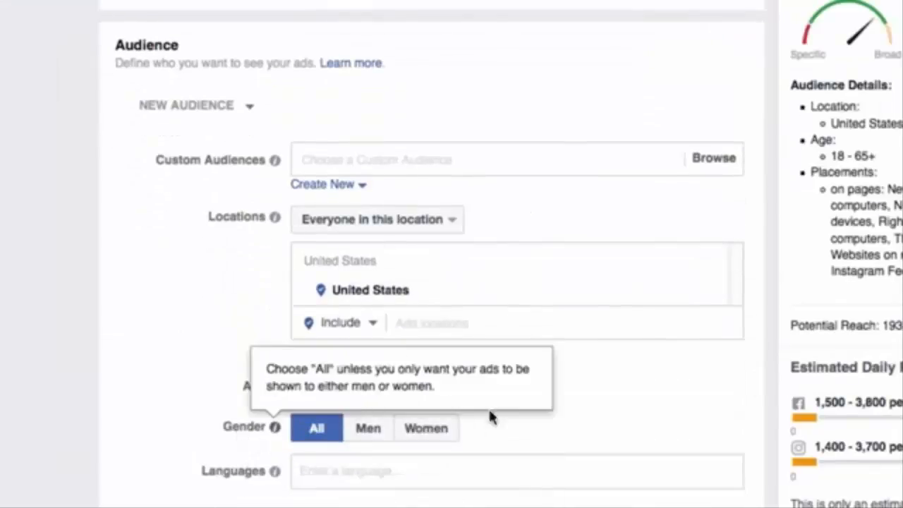
{"action": "scroll", "coordinate": [731, 313], "scroll_direction": "up", "scroll_amount": 1}
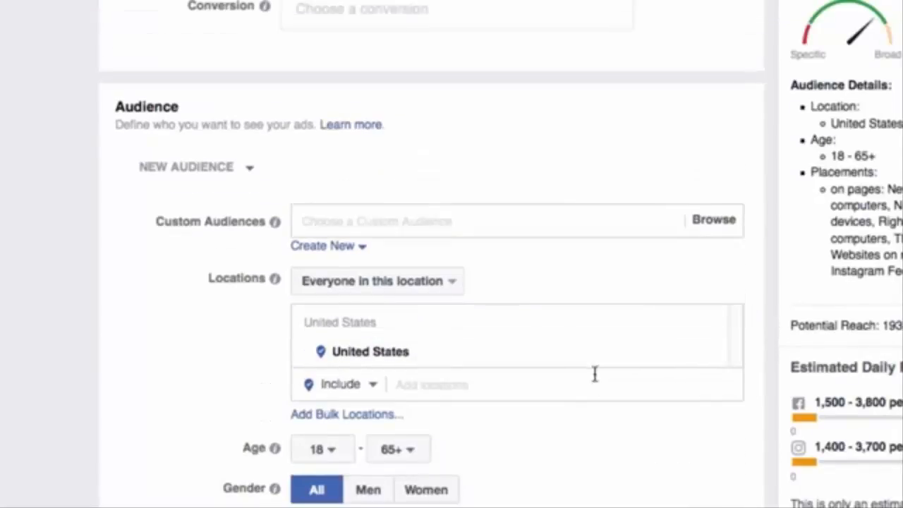
{"action": "left_click", "coordinate": [356, 223]}
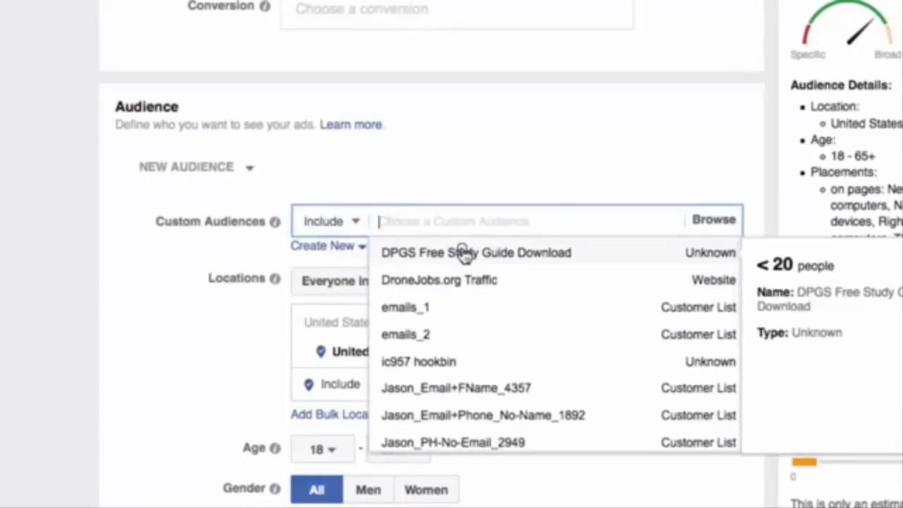
{"action": "left_click", "coordinate": [460, 252]}
{"action": "left_click", "coordinate": [564, 147]}
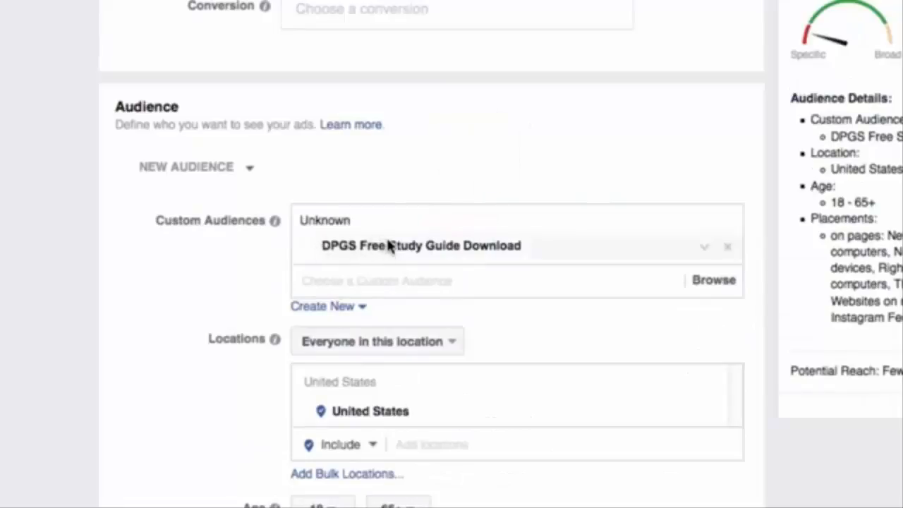
Set the ad set's daily budget to $50.00.
{"action": "scroll", "coordinate": [690, 363], "scroll_direction": "down", "scroll_amount": 10}
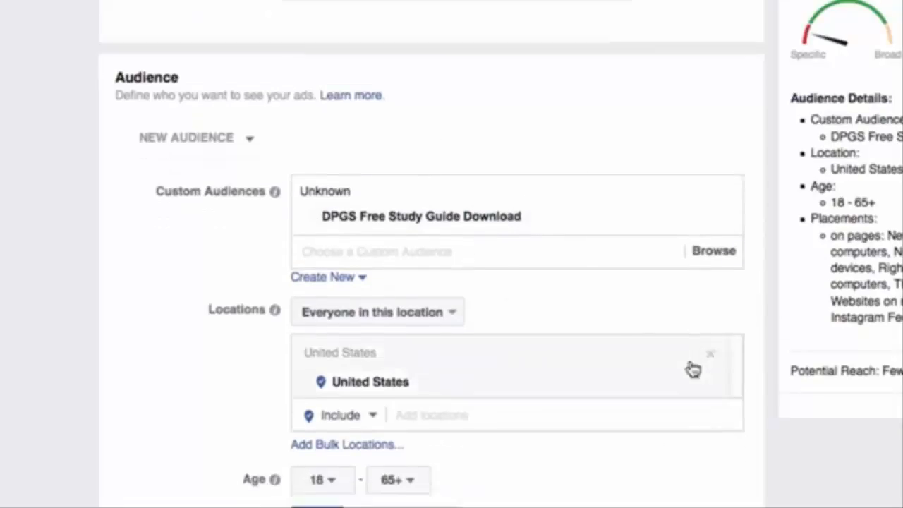
{"action": "scroll", "coordinate": [672, 355], "scroll_direction": "down", "scroll_amount": 2}
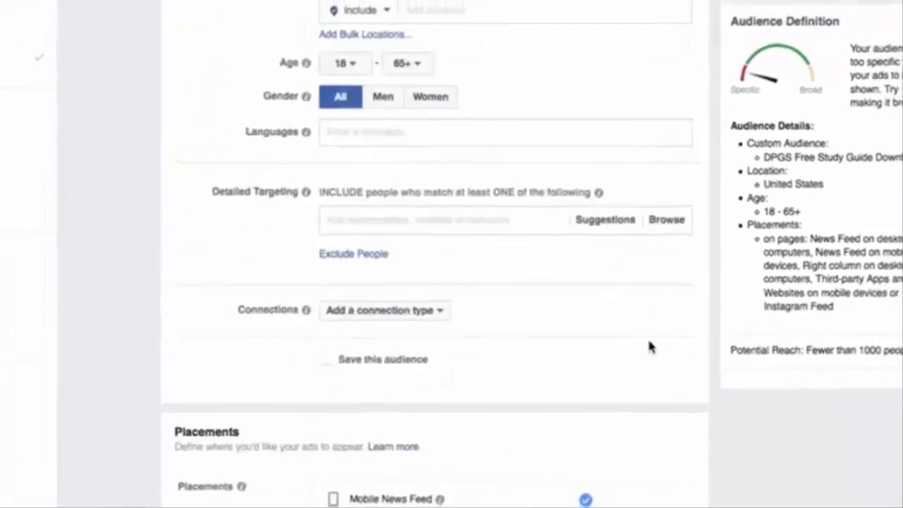
{"action": "scroll", "coordinate": [584, 237], "scroll_direction": "down", "scroll_amount": 2}
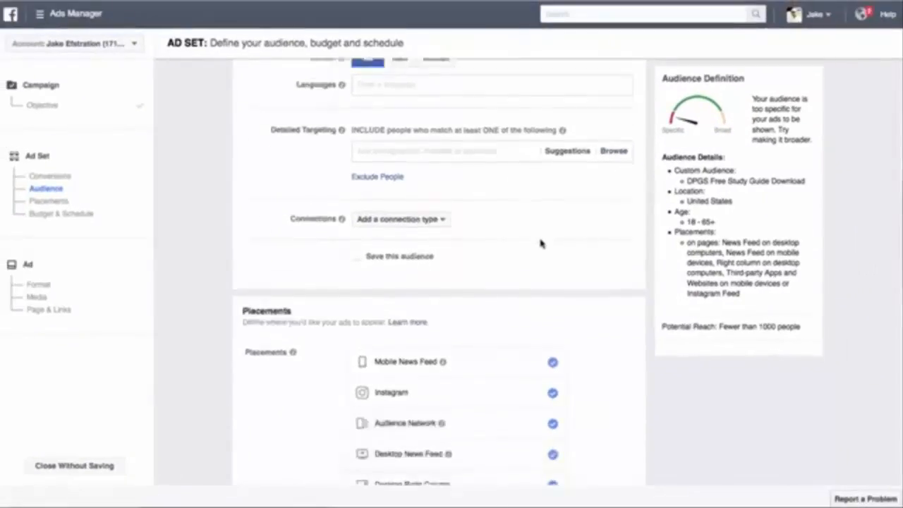
{"action": "scroll", "coordinate": [621, 268], "scroll_direction": "down", "scroll_amount": 6}
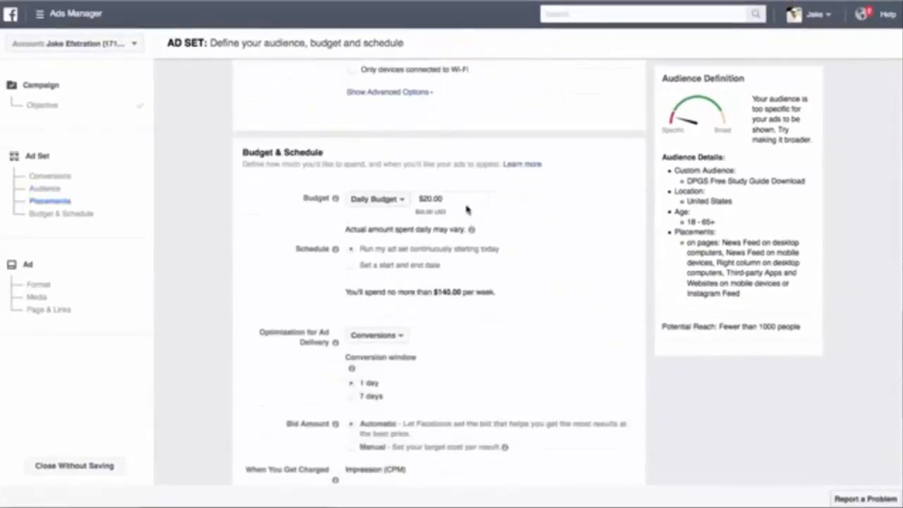
{"action": "left_click", "coordinate": [467, 198]}
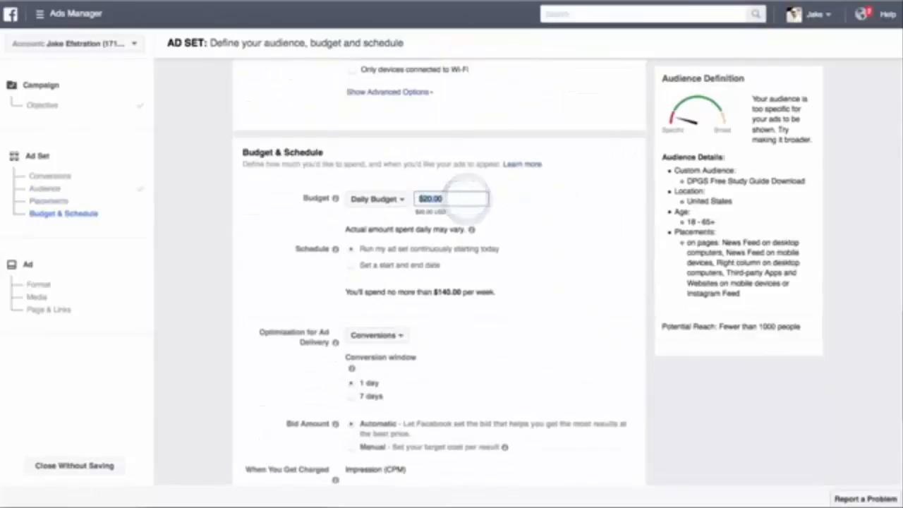
{"action": "type", "text": "50"}
{"action": "left_click", "coordinate": [568, 238]}
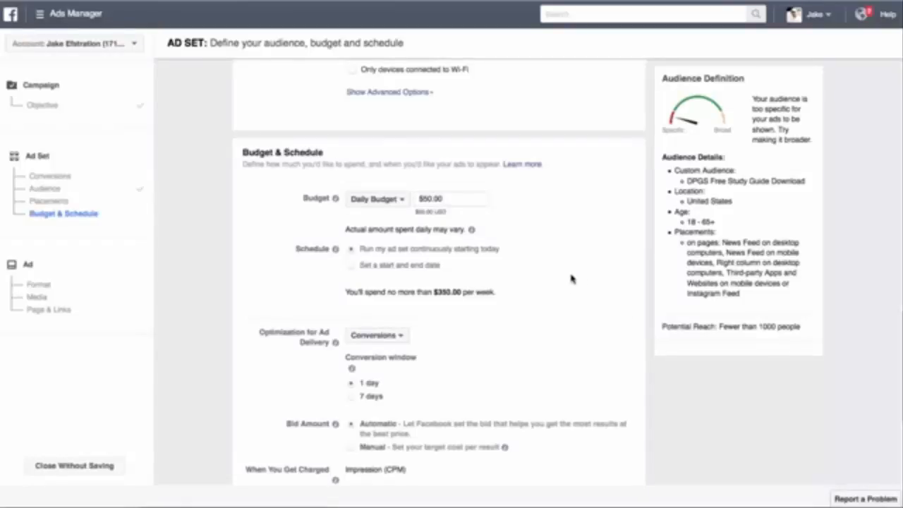
Name the ad set "Convet to Purchase" and continue to the ad setup.
{"action": "scroll", "coordinate": [565, 282], "scroll_direction": "down", "scroll_amount": 1}
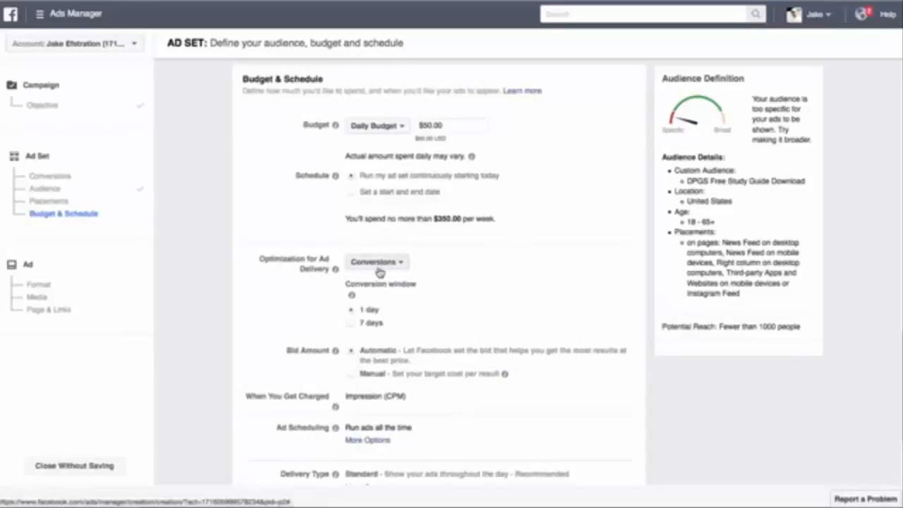
{"action": "scroll", "coordinate": [543, 279], "scroll_direction": "down", "scroll_amount": 1}
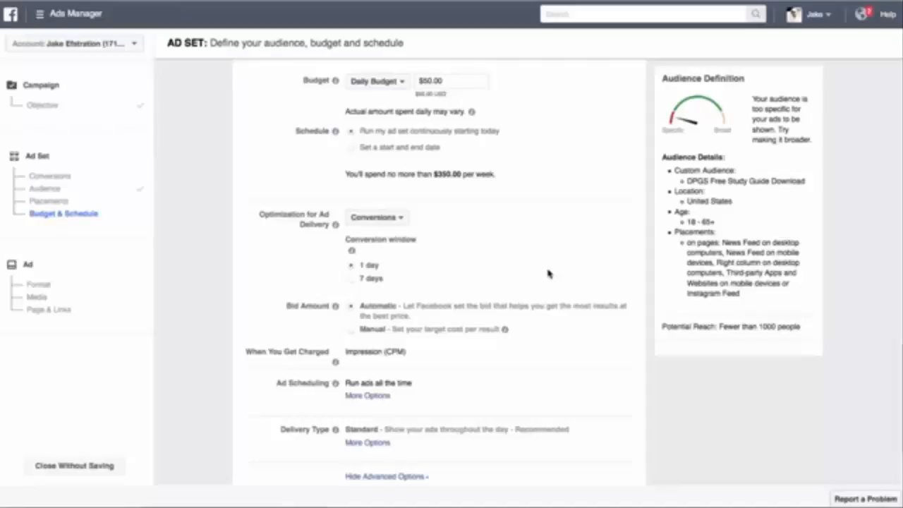
{"action": "scroll", "coordinate": [548, 310], "scroll_direction": "down", "scroll_amount": 3}
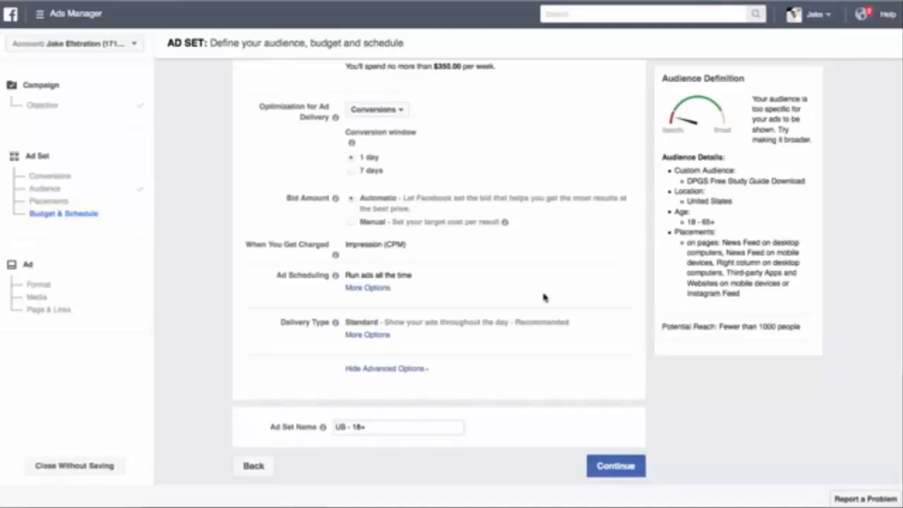
{"action": "triple_click", "coordinate": [387, 430]}
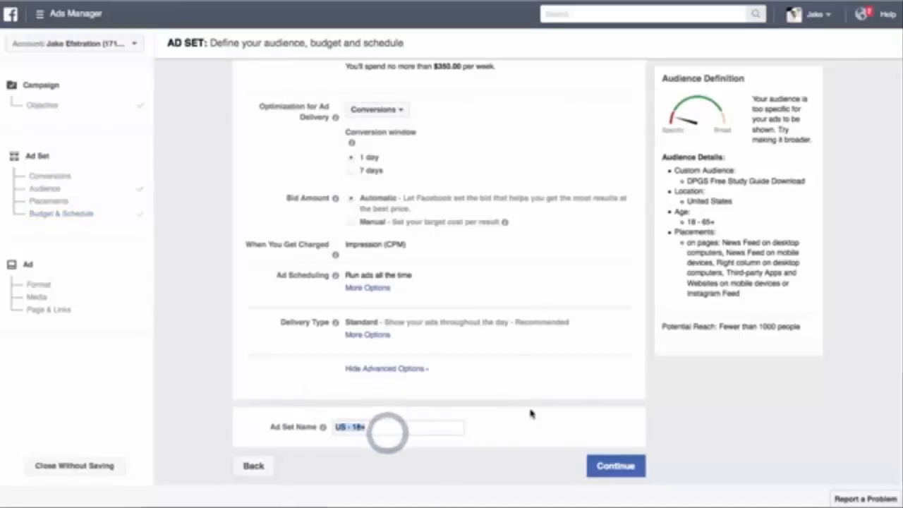
{"action": "type", "text": "Convet to Purchase"}
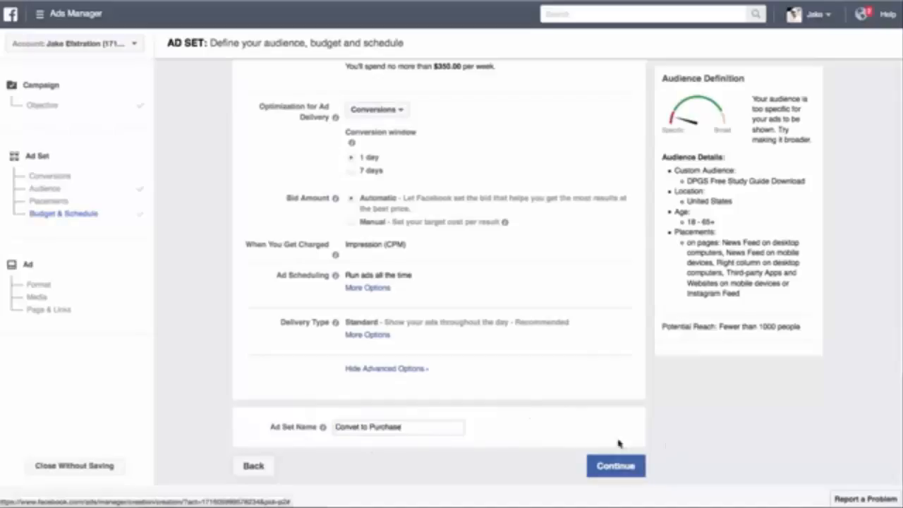
{"action": "left_click", "coordinate": [615, 465]}
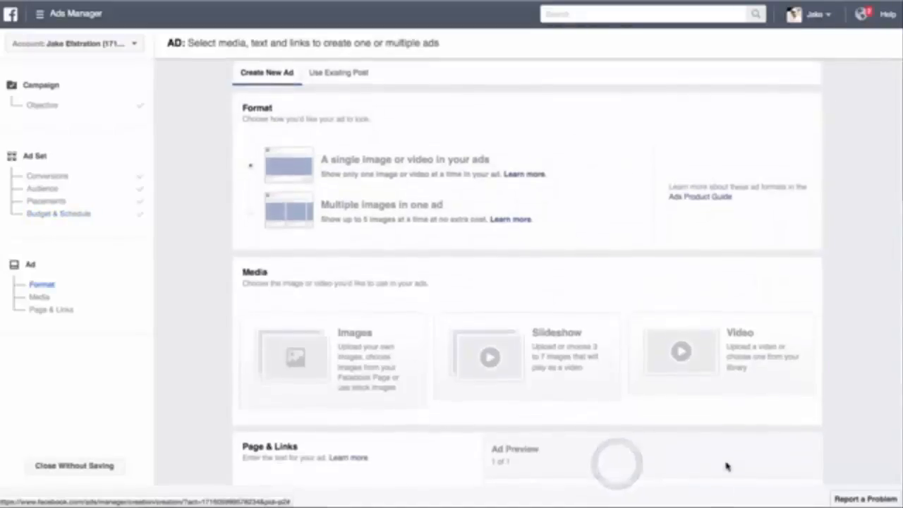
Upload the 1200 x 628 drone image promoting the FAA Part 107 test prep course as the ad's image.
{"action": "scroll", "coordinate": [430, 359], "scroll_direction": "down", "scroll_amount": 1}
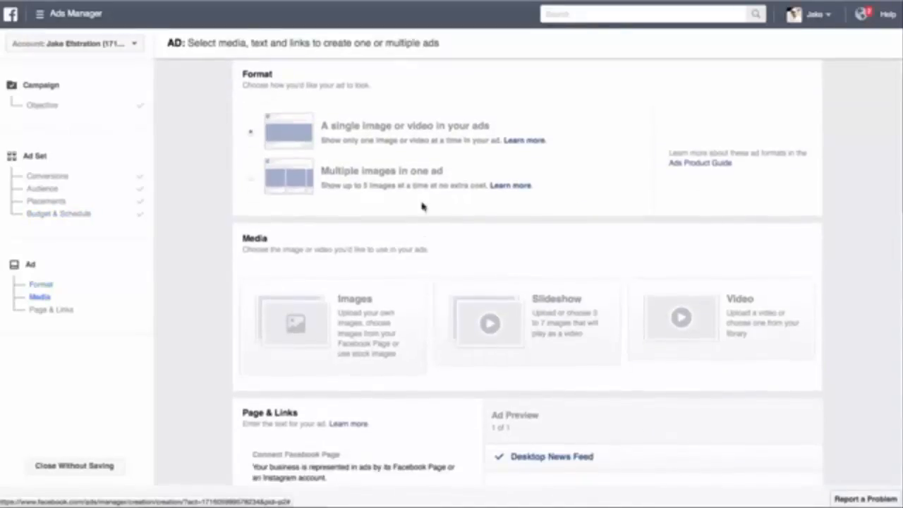
{"action": "left_click", "coordinate": [253, 344]}
{"action": "left_click", "coordinate": [286, 345]}
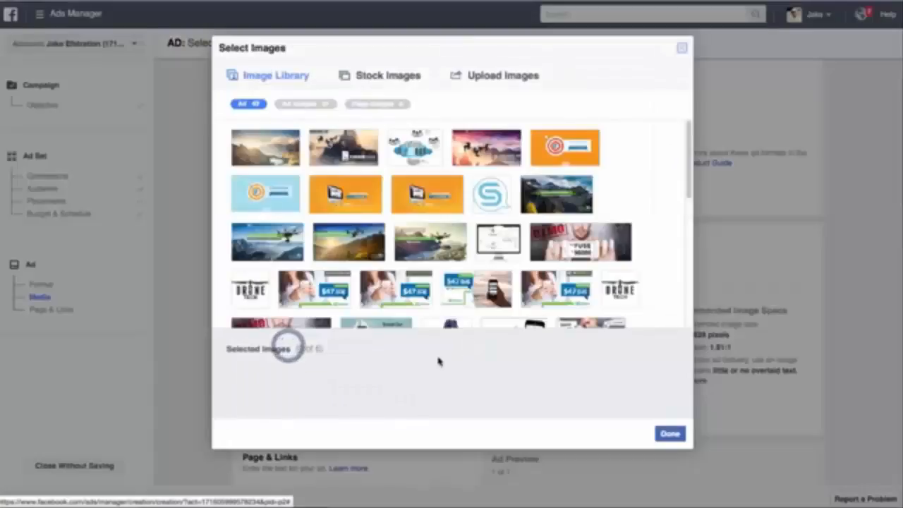
{"action": "left_click", "coordinate": [505, 79]}
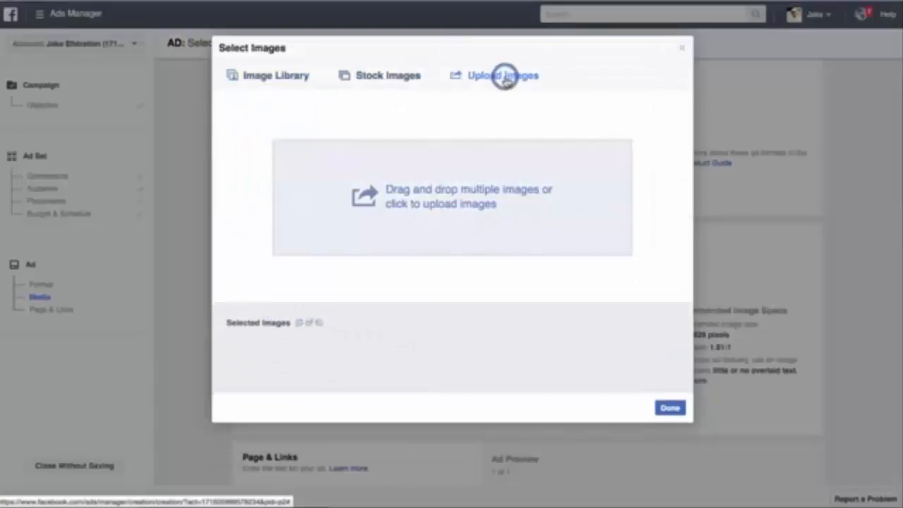
{"action": "left_click_drag", "start_coordinate": [4, 227], "coordinate": [428, 187]}
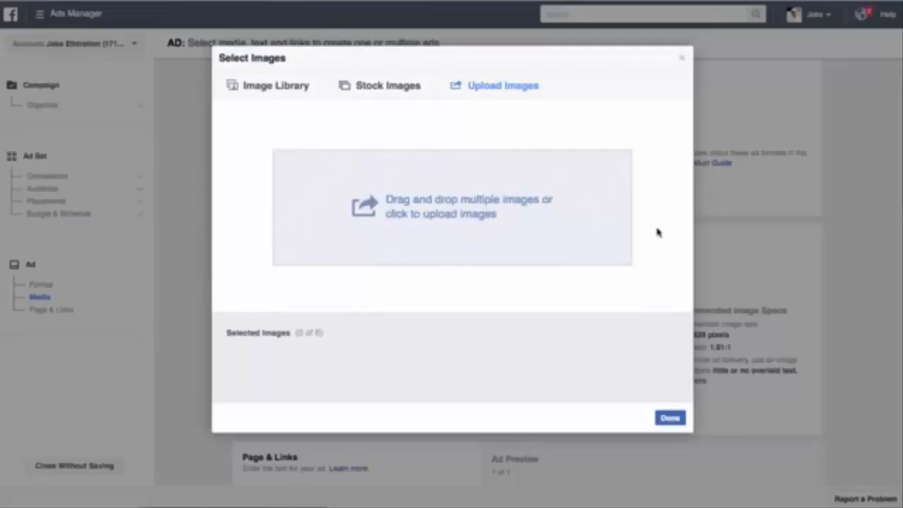
{"action": "left_click", "coordinate": [669, 418]}
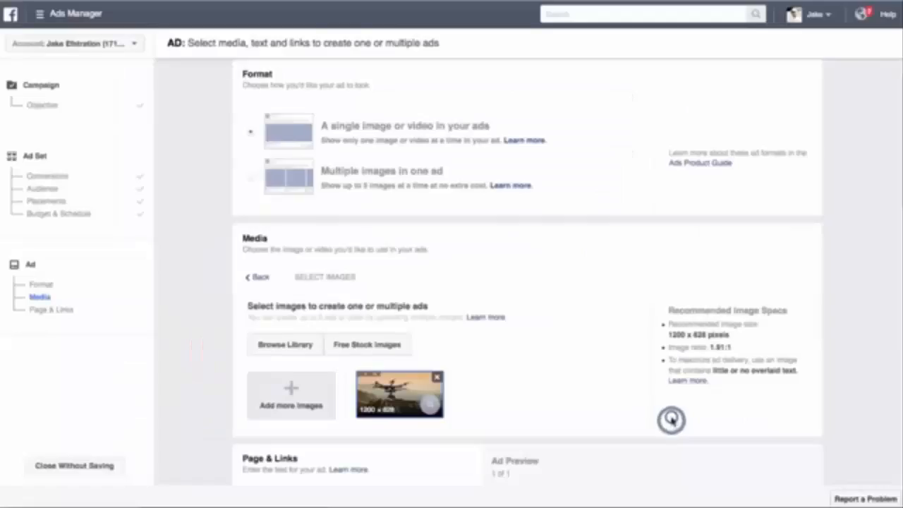
{"action": "scroll", "coordinate": [560, 357], "scroll_direction": "down", "scroll_amount": 5}
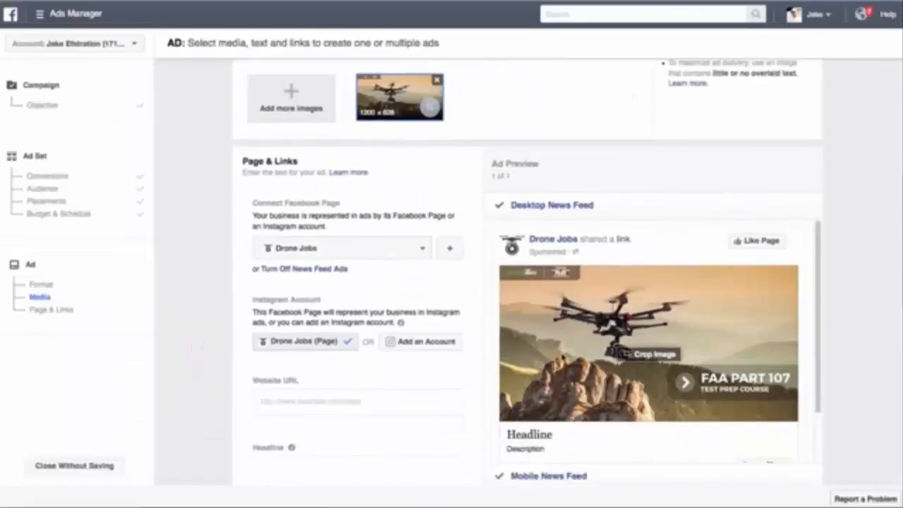
{"action": "scroll", "coordinate": [562, 358], "scroll_direction": "down", "scroll_amount": 3}
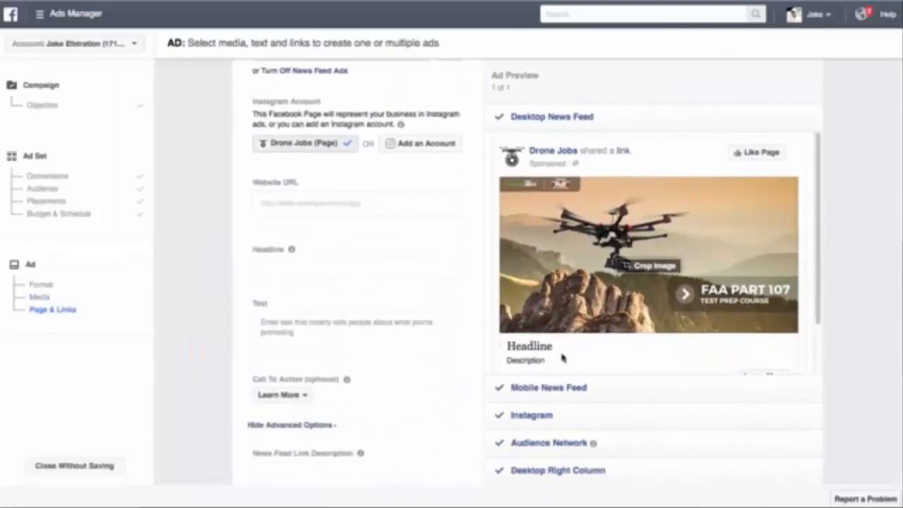
{"action": "scroll", "coordinate": [562, 358], "scroll_direction": "up", "scroll_amount": 2}
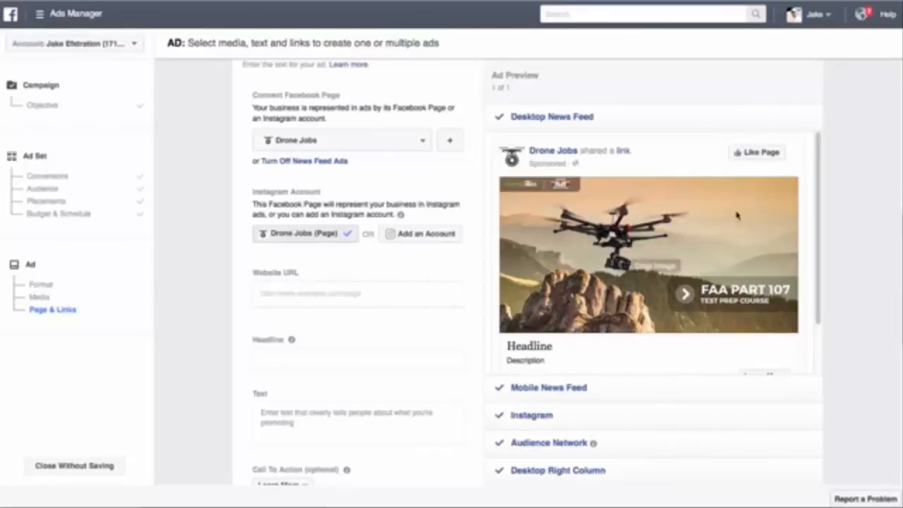
{"action": "left_click", "coordinate": [268, 295]}
{"action": "type", "text": "https://www.dronejobs.org/faa-part-107-ground-school"}
{"action": "left_click", "coordinate": [263, 262]}
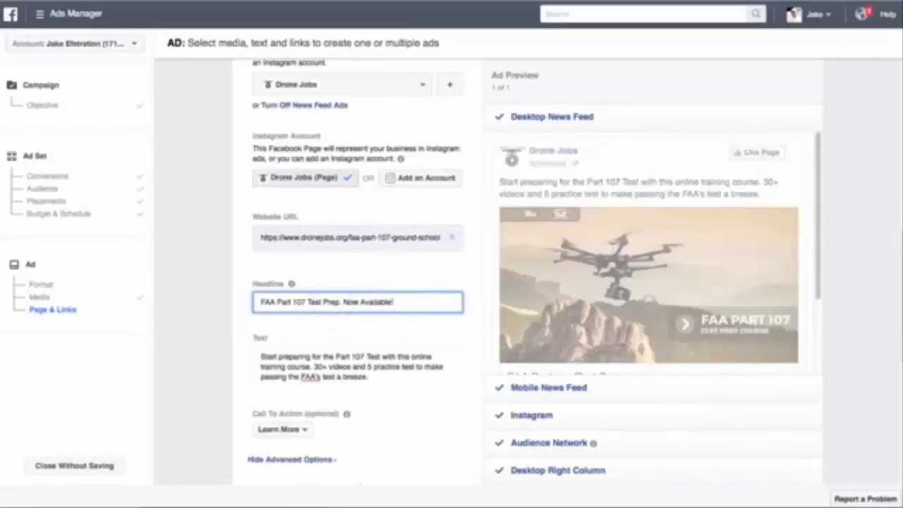
Add a news feed link description promoting online FAA Part 107 Test prep with easy to follow videos and a call to sign up now.
{"action": "scroll", "coordinate": [339, 330], "scroll_direction": "down", "scroll_amount": 5}
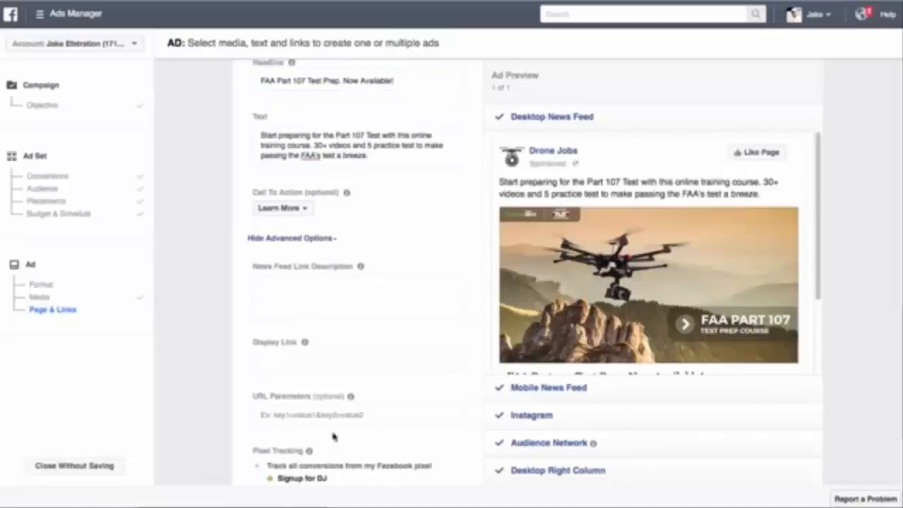
{"action": "left_click", "coordinate": [333, 293]}
{"action": "type", "text": "Online prep for the FAA Part 107 Test. Easy to follow videos make learning the required material simple and fast. Signup now to prepare for the Part 107 test."}
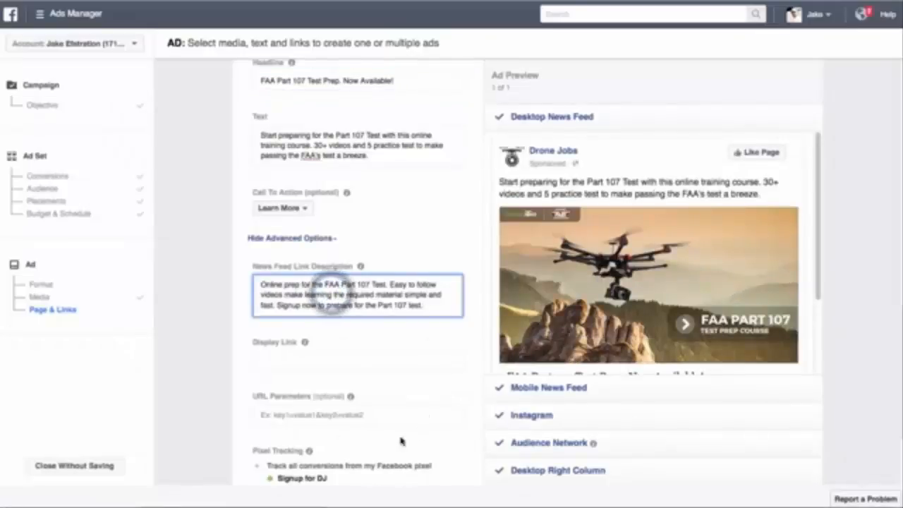
{"action": "left_click", "coordinate": [289, 360]}
{"action": "type", "text": "https://www.dronejobs.org/faa-part-107-ground-school"}
{"action": "left_click_drag", "start_coordinate": [301, 361], "coordinate": [260, 361]}
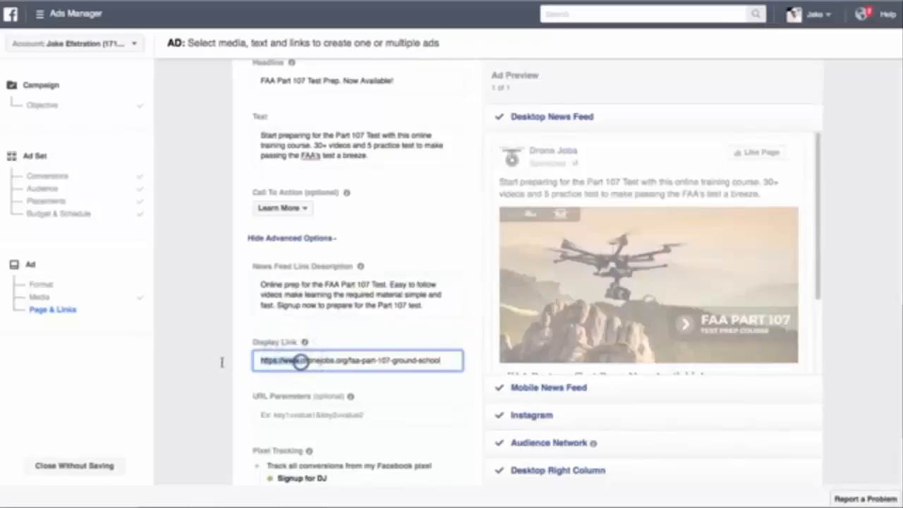
{"action": "key", "text": "BackSpace"}
{"action": "left_click", "coordinate": [429, 346]}
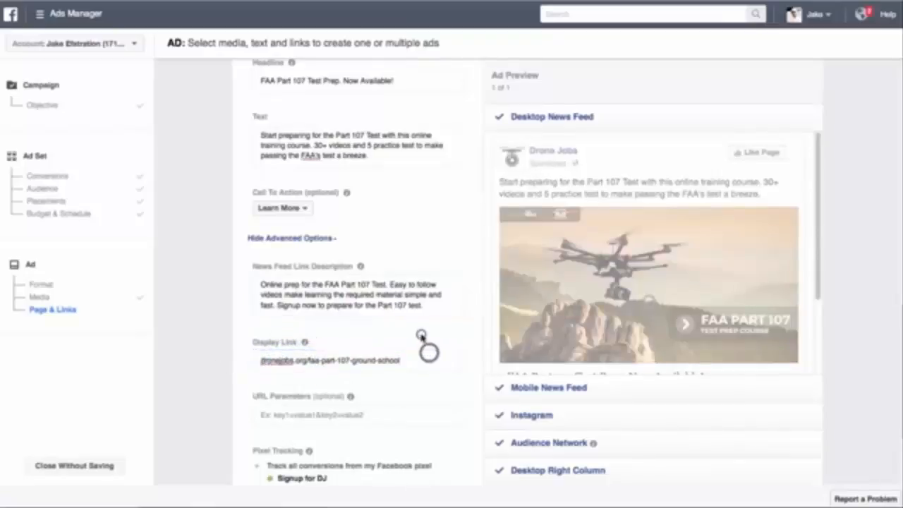
Review the desktop news feed preview, checking the ad's text, image, headline, link description and display link.
{"action": "scroll", "coordinate": [455, 349], "scroll_direction": "down", "scroll_amount": 1}
{"action": "scroll", "coordinate": [455, 348], "scroll_direction": "down", "scroll_amount": 2}
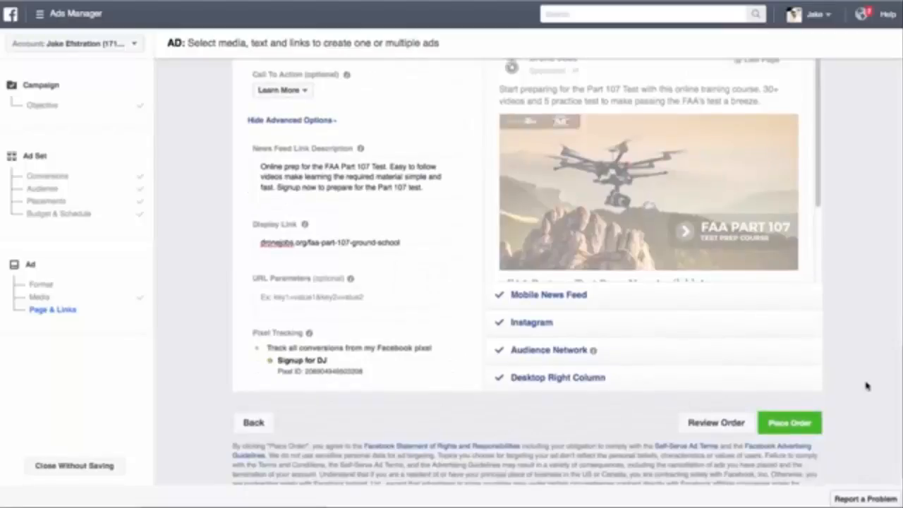
{"action": "scroll", "coordinate": [725, 211], "scroll_direction": "down", "scroll_amount": 1}
{"action": "scroll", "coordinate": [725, 212], "scroll_direction": "down", "scroll_amount": 1}
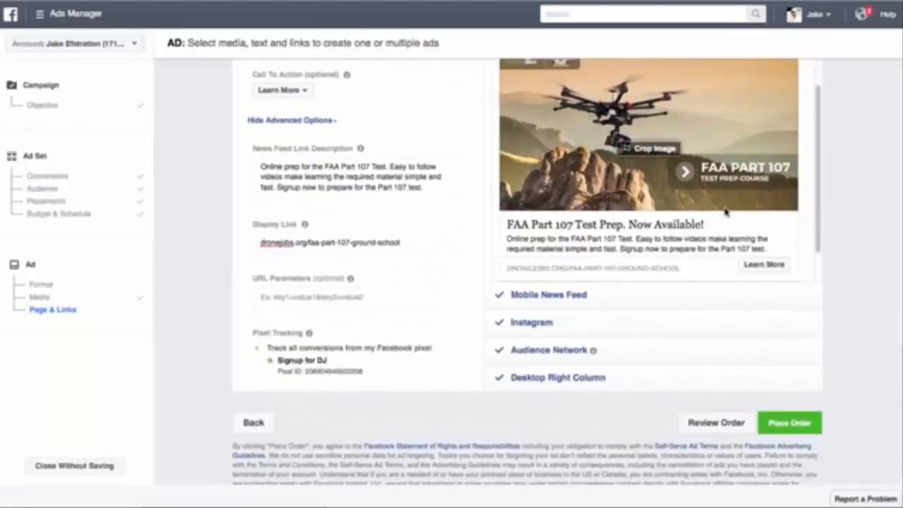
{"action": "scroll", "coordinate": [862, 222], "scroll_direction": "up", "scroll_amount": 3}
{"action": "scroll", "coordinate": [690, 242], "scroll_direction": "up", "scroll_amount": 2}
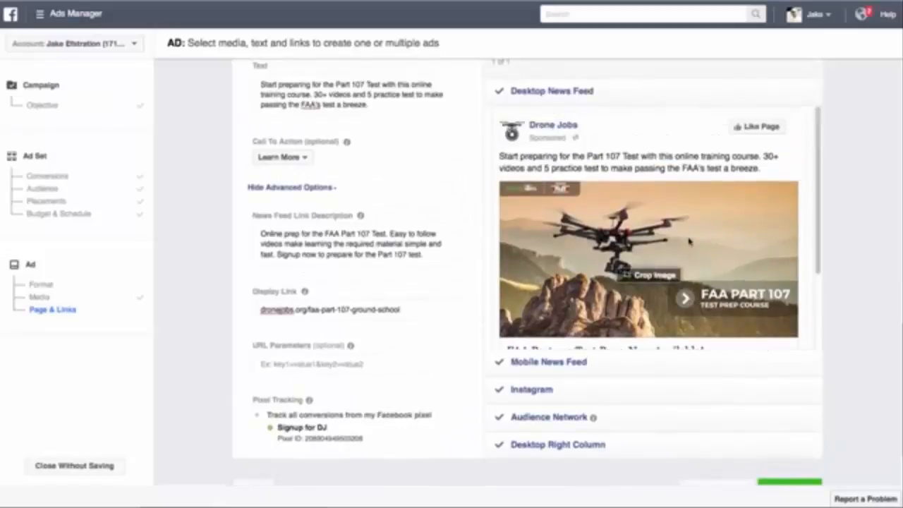
{"action": "scroll", "coordinate": [654, 240], "scroll_direction": "down", "scroll_amount": 2}
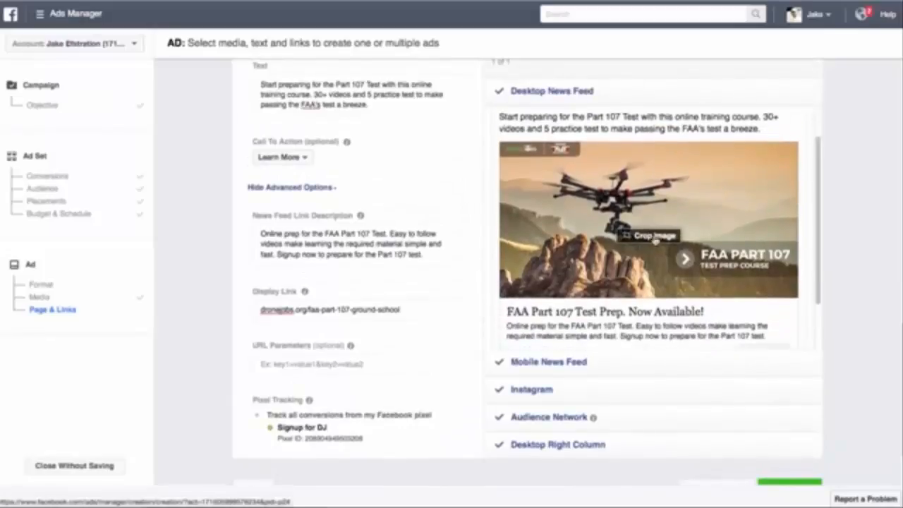
{"action": "scroll", "coordinate": [655, 240], "scroll_direction": "down", "scroll_amount": 1}
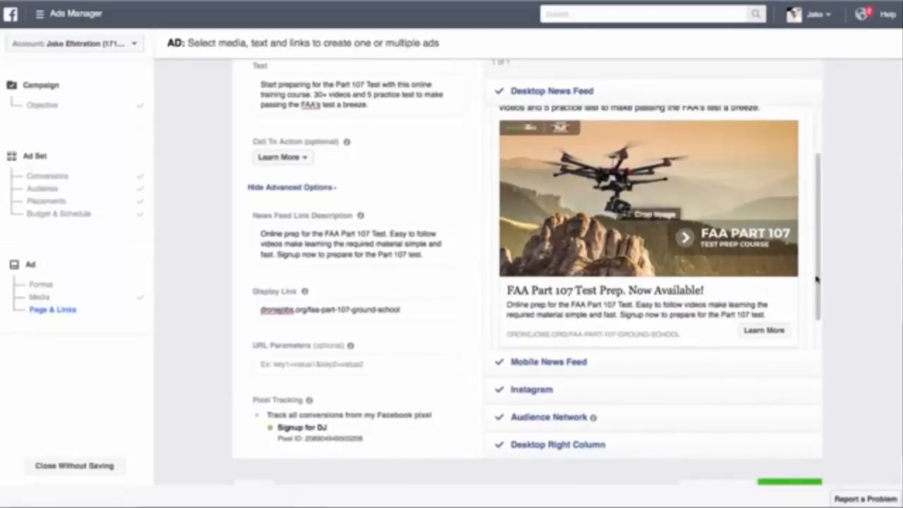
{"action": "scroll", "coordinate": [863, 301], "scroll_direction": "down", "scroll_amount": 2}
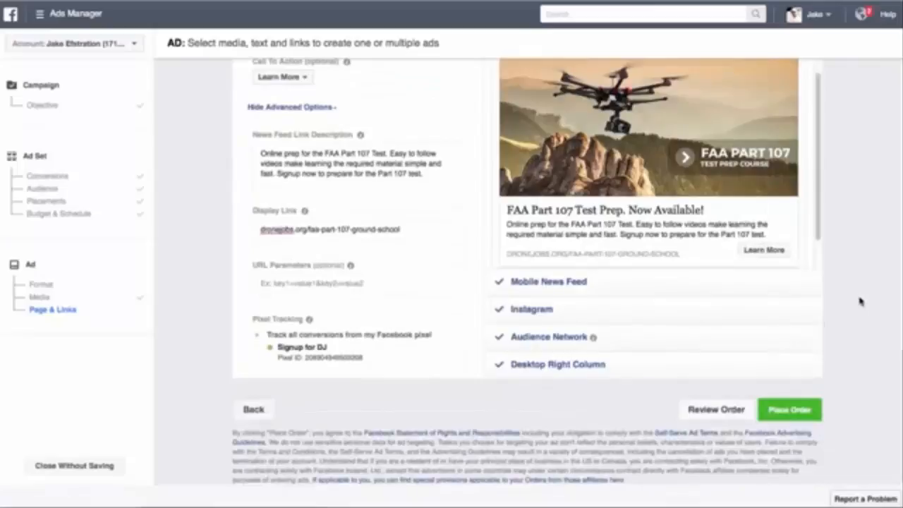
Place the order for the FAA Part 107 Test Prep ad.
{"action": "left_click", "coordinate": [790, 414]}
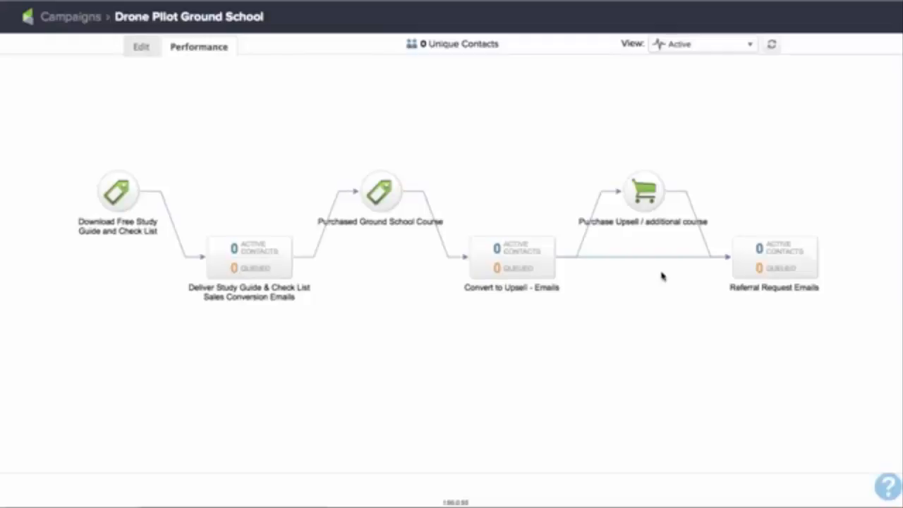
Switch to Infusionsoft and examine the Drone Pilot Ground School campaign flow and the emails and timers in its Deliver Study Guide & Check List sequence.
{"action": "left_click", "coordinate": [524, 131]}
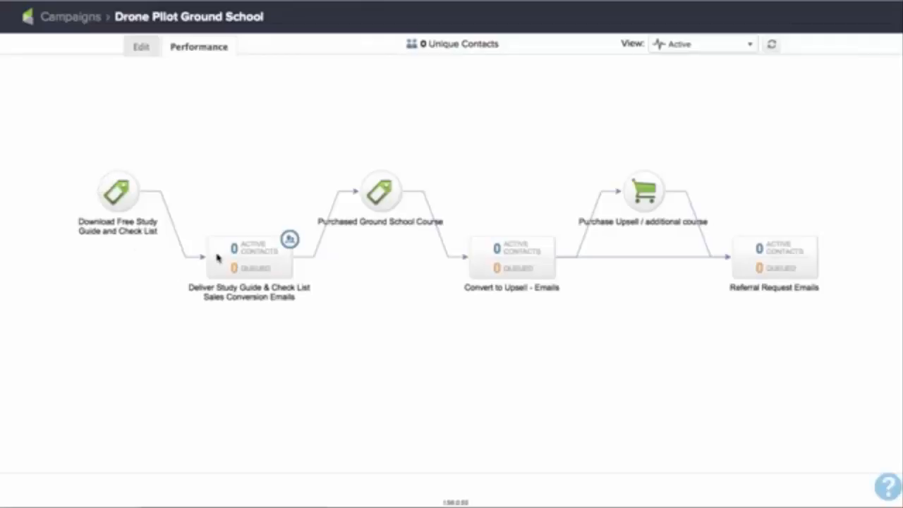
{"action": "double_click", "coordinate": [281, 272]}
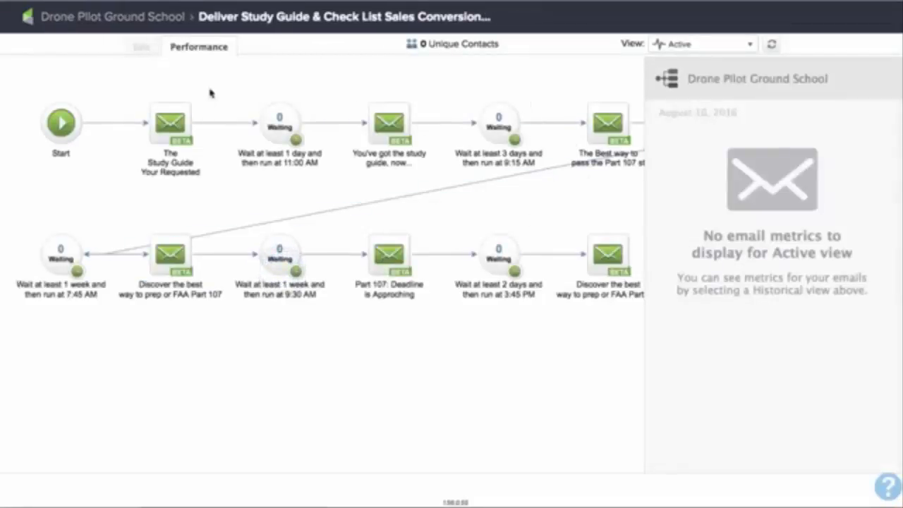
{"action": "left_click", "coordinate": [146, 20]}
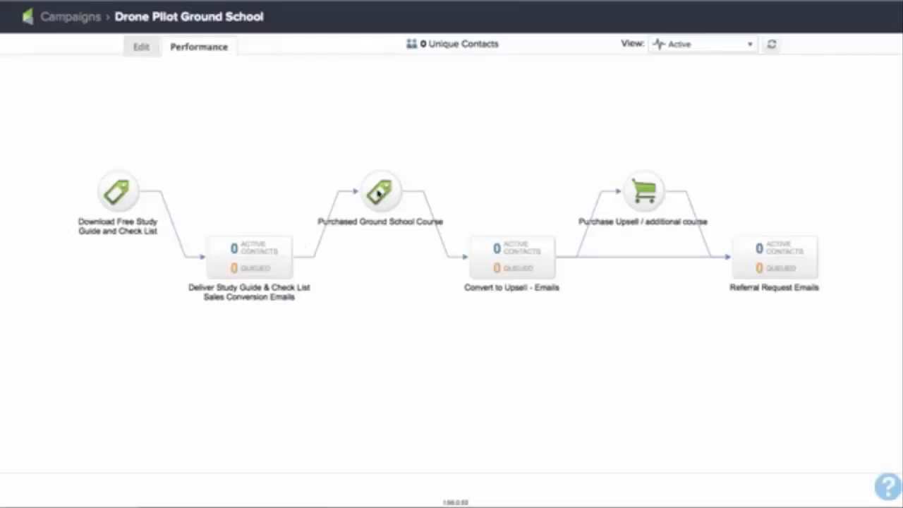
{"action": "mouse_move", "coordinate": [498, 251]}
{"action": "mouse_move", "coordinate": [759, 267]}
{"action": "mouse_move", "coordinate": [532, 265]}
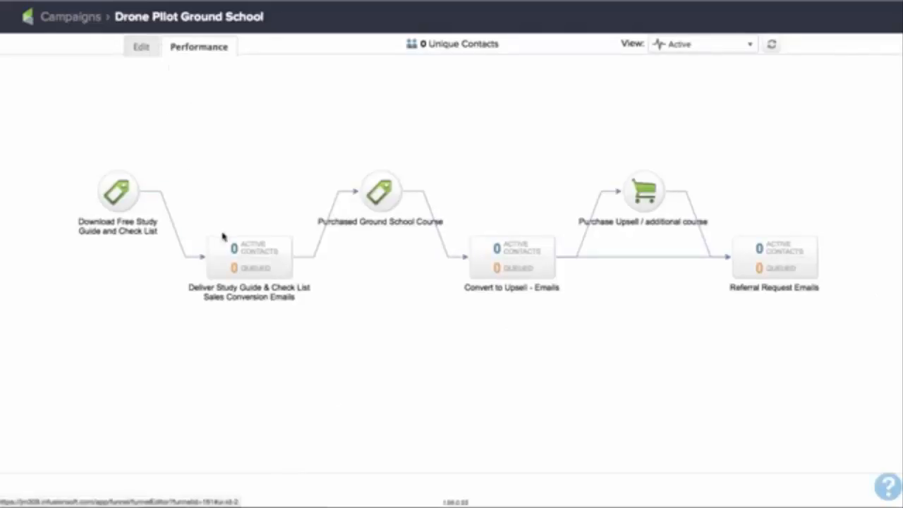
{"action": "double_click", "coordinate": [285, 268]}
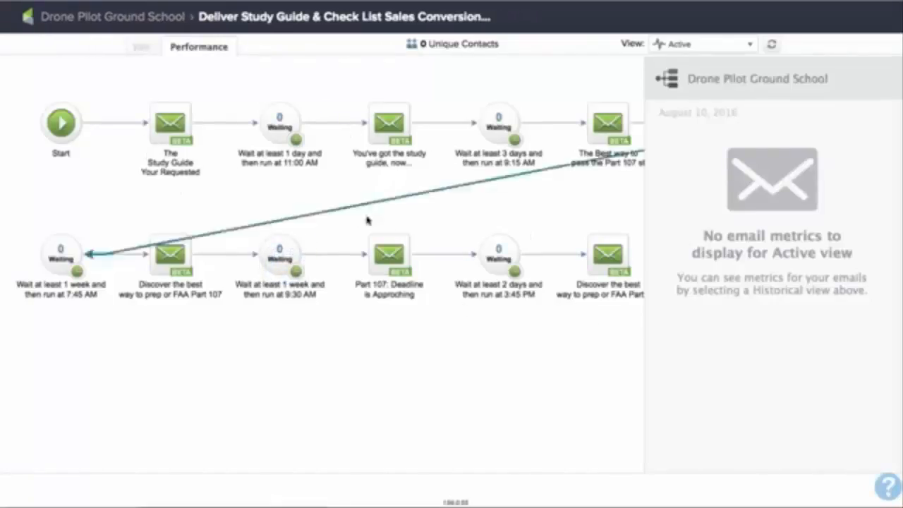
{"action": "mouse_move", "coordinate": [480, 222]}
{"action": "left_mouse_down"}
{"action": "mouse_move", "coordinate": [196, 228]}
{"action": "mouse_move", "coordinate": [570, 216]}
{"action": "mouse_move", "coordinate": [490, 232]}
{"action": "left_mouse_up"}
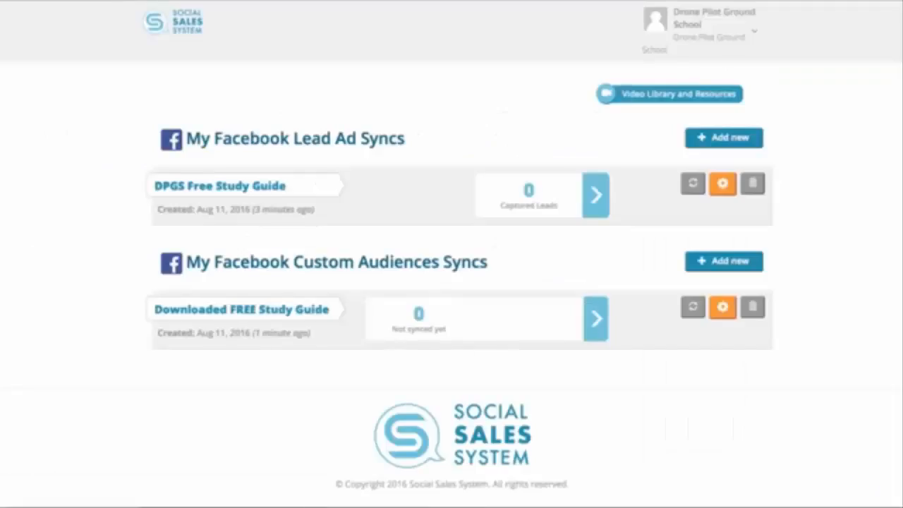
Switch to Social Sales System and look through the workbook and swipe file downloads in the Video Library and Resources.
{"action": "left_click", "coordinate": [674, 96]}
{"action": "scroll", "coordinate": [684, 301], "scroll_direction": "down", "scroll_amount": 10}
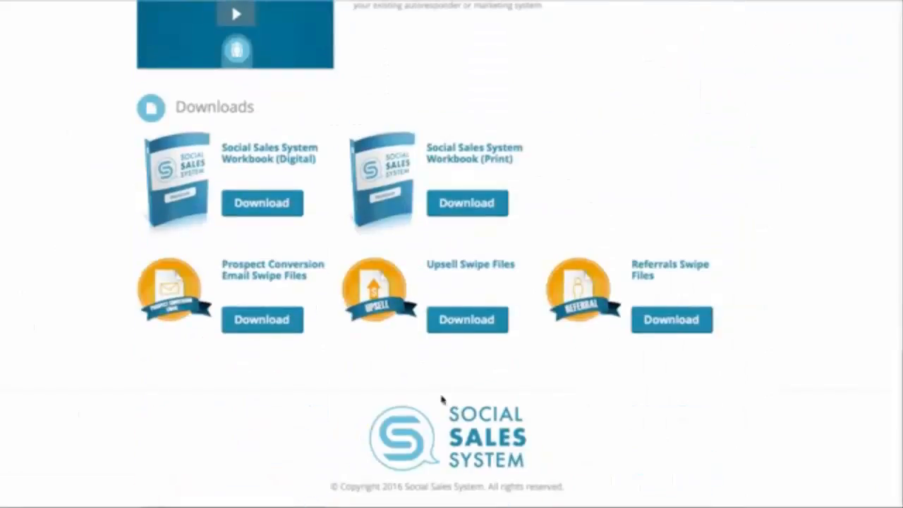
{"action": "scroll", "coordinate": [620, 261], "scroll_direction": "up", "scroll_amount": 3}
{"action": "scroll", "coordinate": [624, 278], "scroll_direction": "up", "scroll_amount": 7}
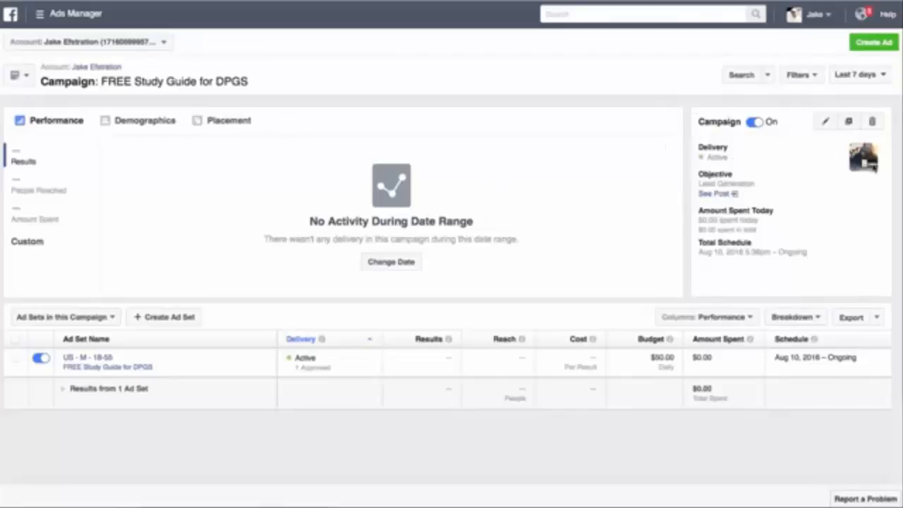
Switch to Ads Manager, copy the post link of the FREE Study Guide for DPGS campaign and open it in a new browser tab.
{"action": "right_click", "coordinate": [716, 200]}
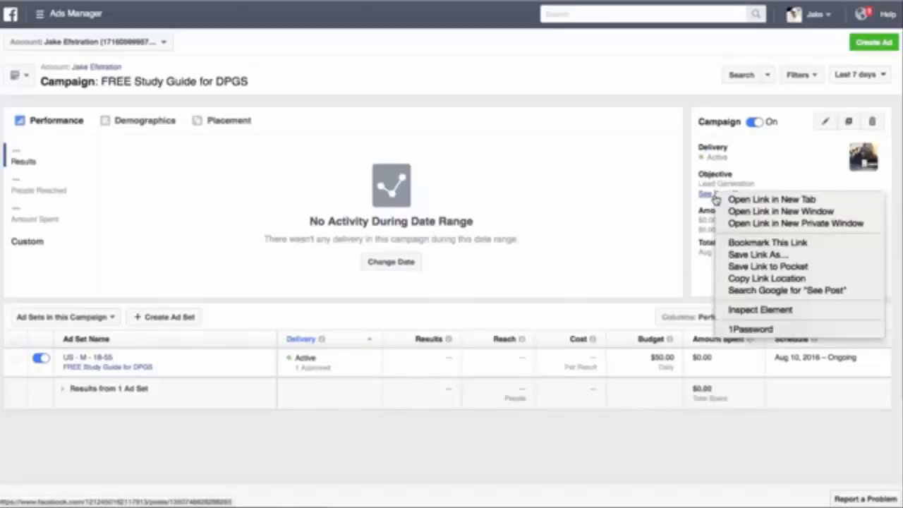
{"action": "left_click", "coordinate": [764, 277]}
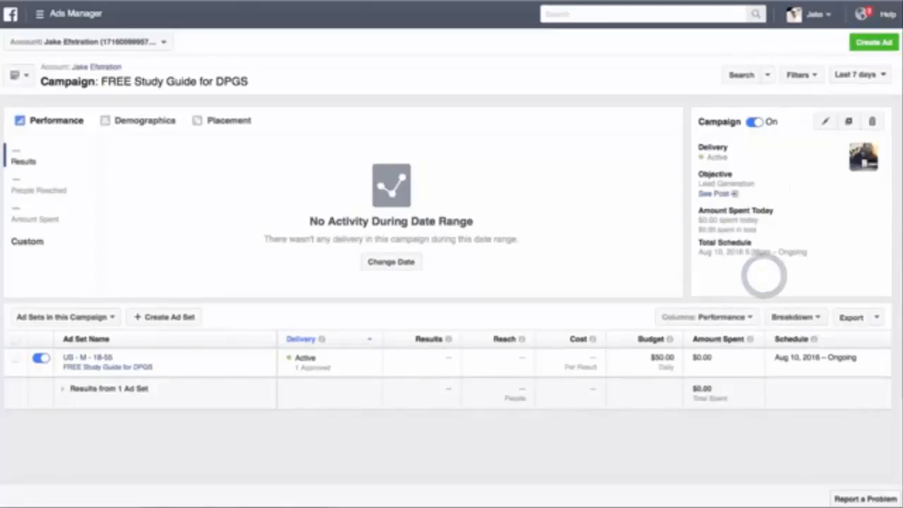
{"action": "left_click", "coordinate": [590, 176]}
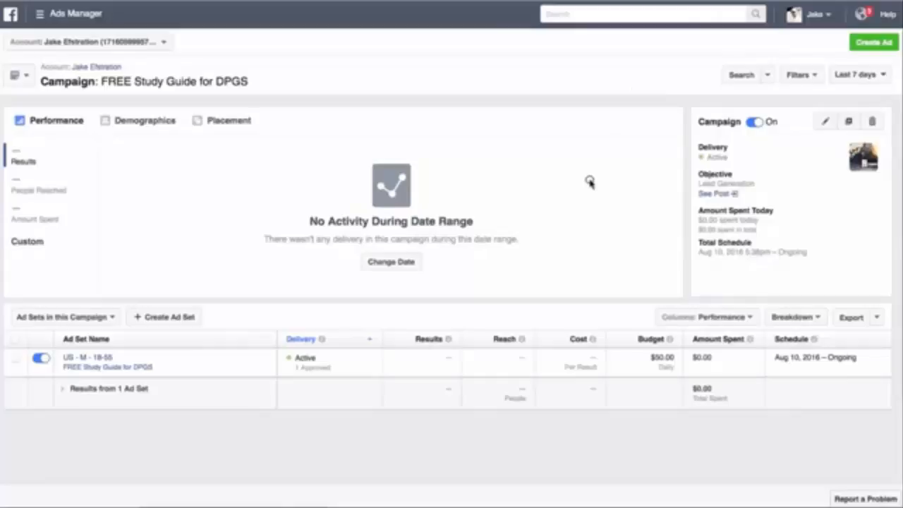
{"action": "key", "text": "ctrl+t"}
{"action": "key", "text": "ctrl+v"}
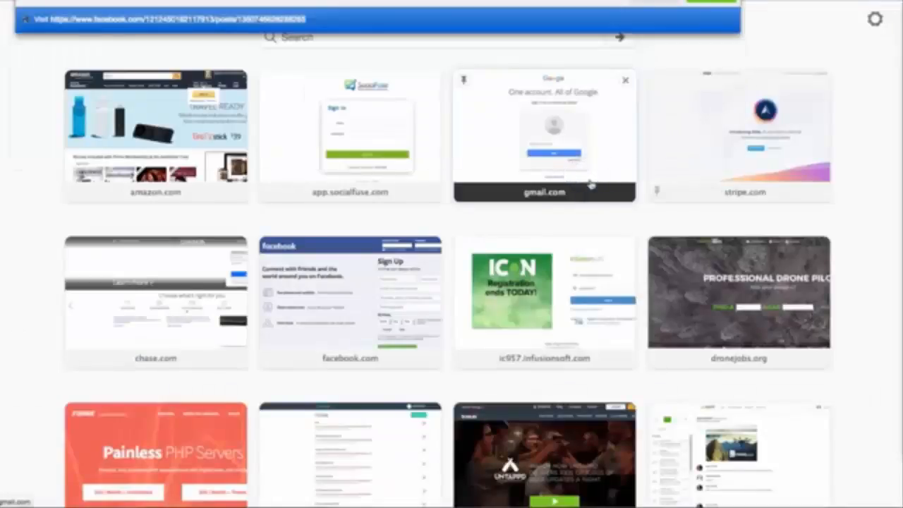
{"action": "key", "text": "Return"}
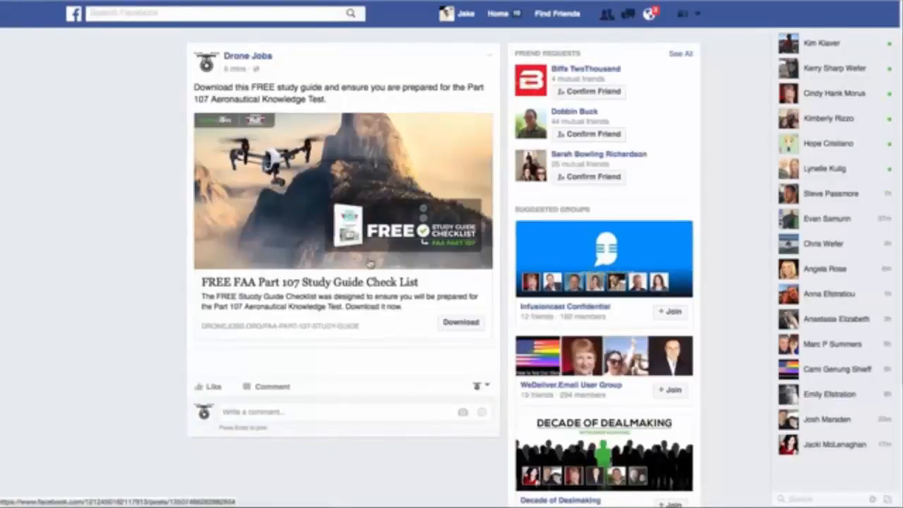
Submit the study guide ad's download form with the prefilled first name and email, and continue to the Drone Jobs website.
{"action": "left_click", "coordinate": [461, 322]}
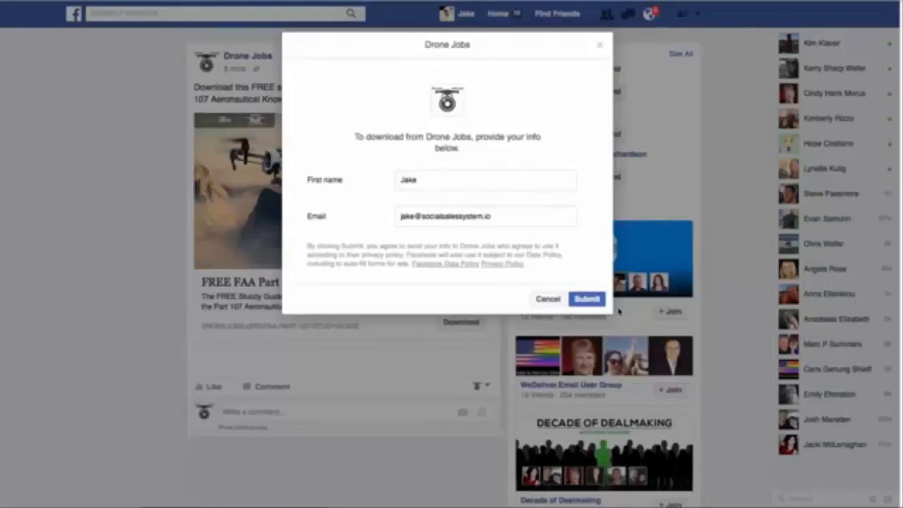
{"action": "left_click", "coordinate": [592, 302]}
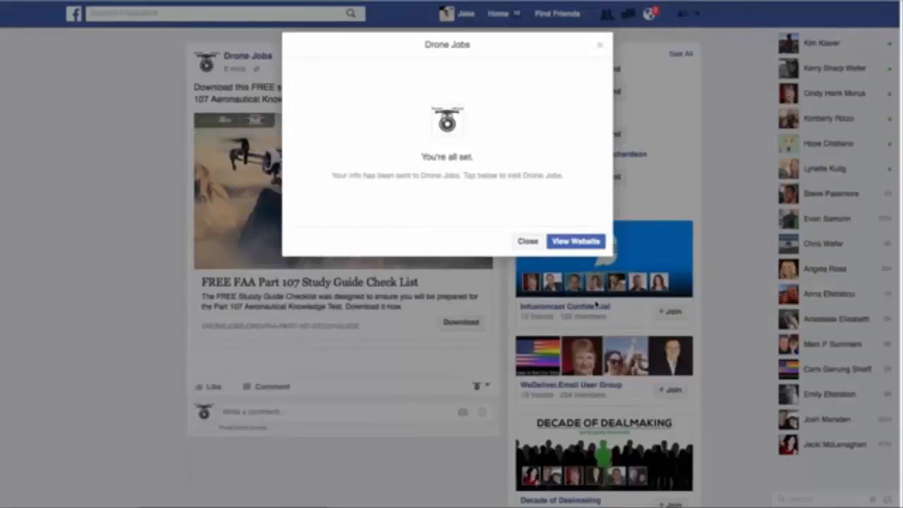
{"action": "left_click", "coordinate": [575, 242]}
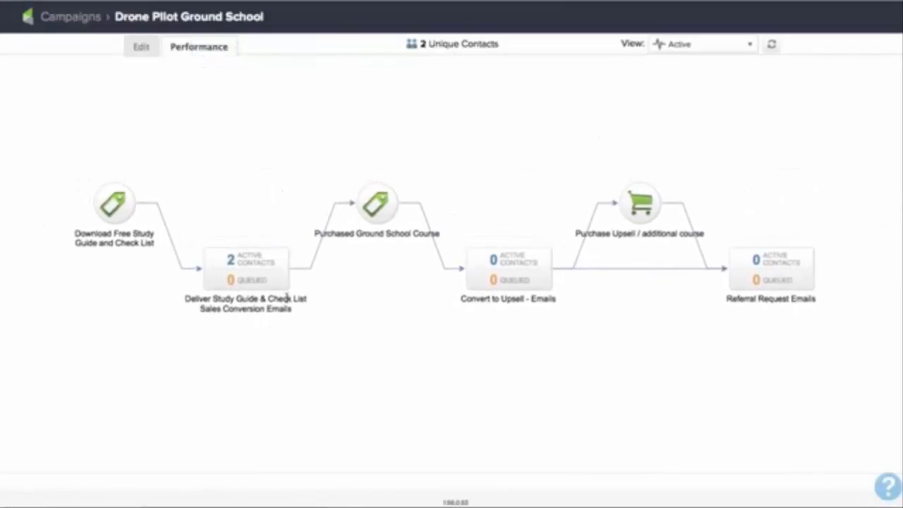
Switch to Infusionsoft and review the list of active contacts in the Deliver Study Guide & Check List sequence.
{"action": "mouse_move", "coordinate": [287, 257]}
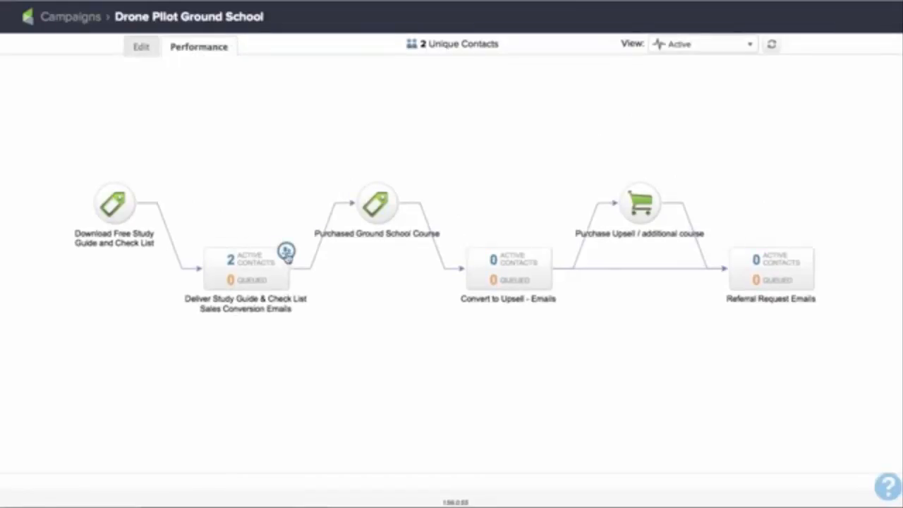
{"action": "left_click", "coordinate": [287, 251]}
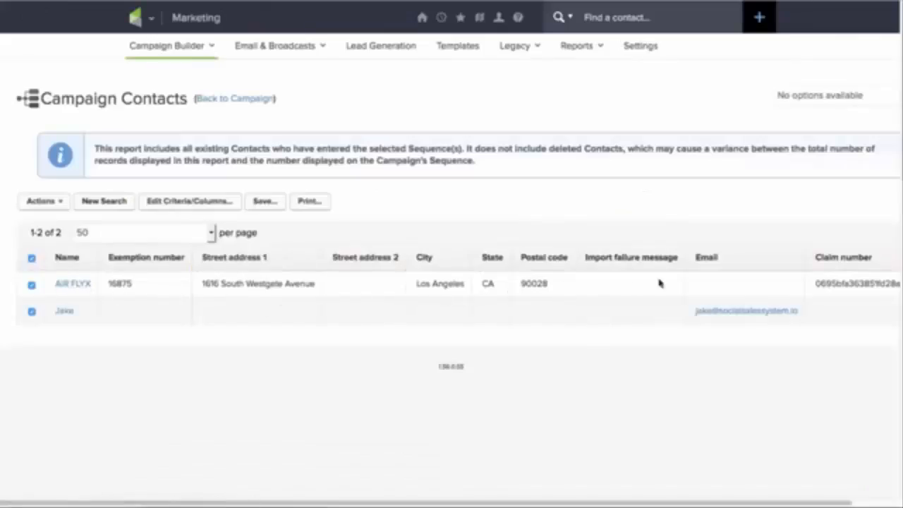
{"action": "double_click", "coordinate": [859, 283]}
{"action": "left_click_drag", "start_coordinate": [564, 283], "coordinate": [231, 285]}
{"action": "left_click", "coordinate": [231, 285]}
{"action": "double_click", "coordinate": [230, 285]}
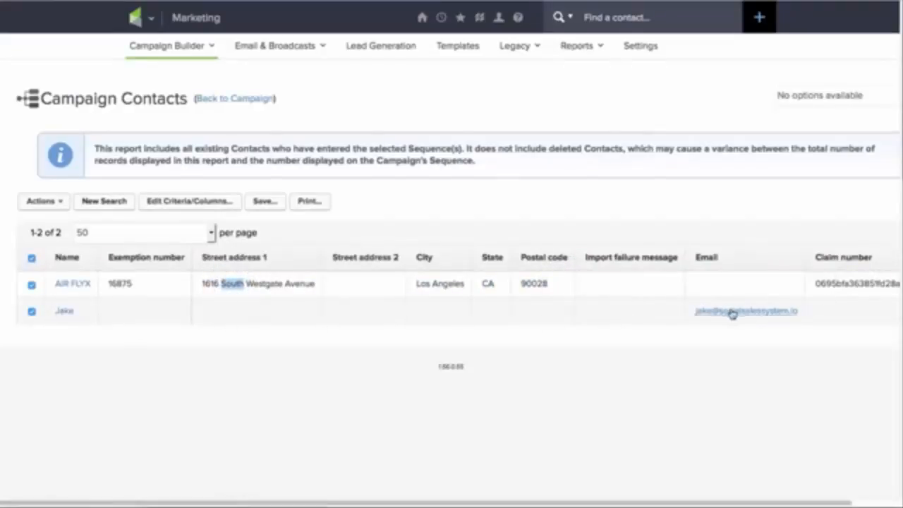
Open the submitted lead's contact record and check its tags and recent email history.
{"action": "left_click", "coordinate": [64, 312]}
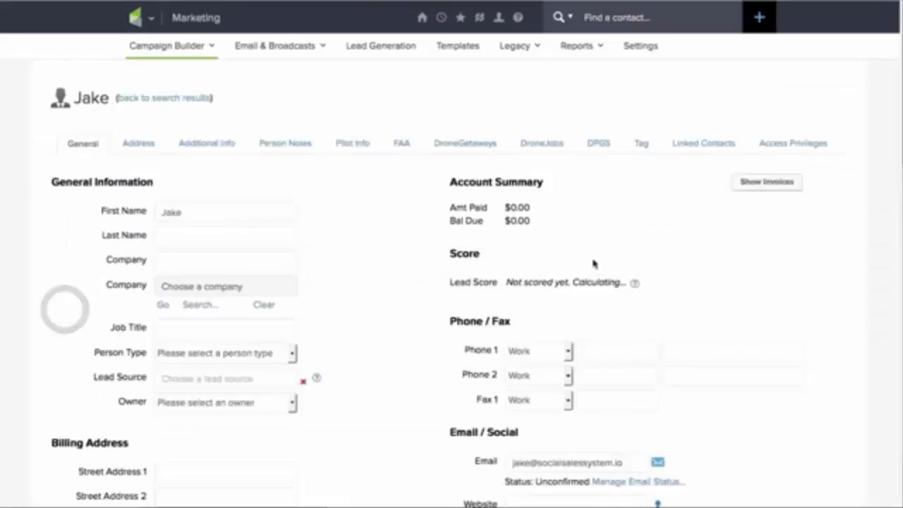
{"action": "scroll", "coordinate": [709, 261], "scroll_direction": "down", "scroll_amount": 5}
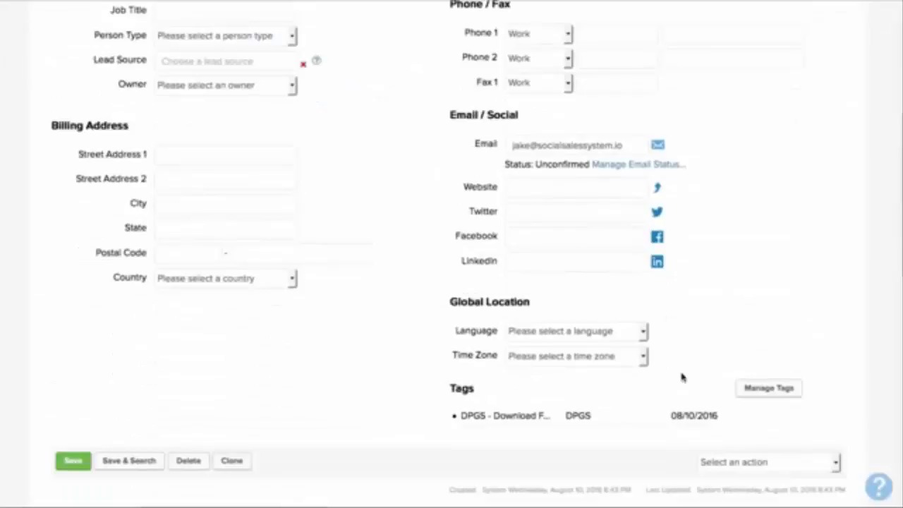
{"action": "left_click_drag", "start_coordinate": [519, 414], "coordinate": [459, 415]}
{"action": "left_click", "coordinate": [642, 408]}
{"action": "scroll", "coordinate": [691, 384], "scroll_direction": "up", "scroll_amount": 5}
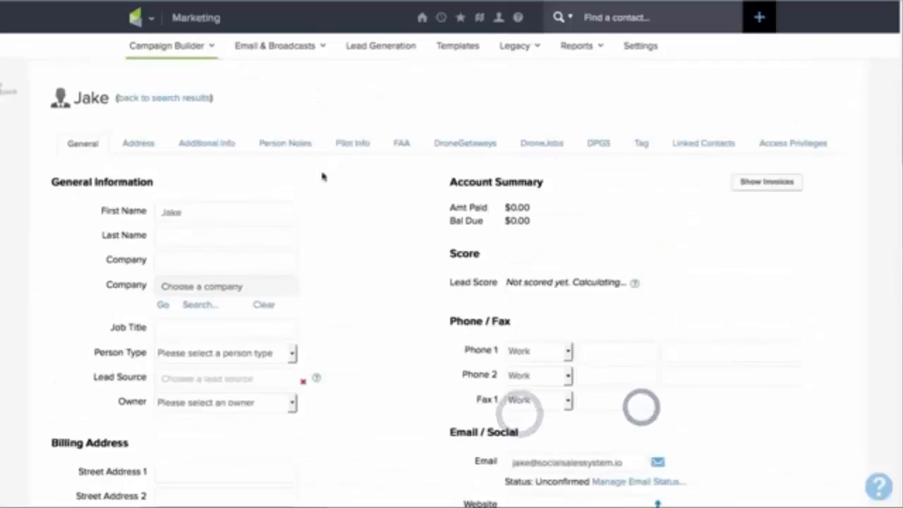
{"action": "left_click", "coordinate": [251, 104]}
{"action": "scroll", "coordinate": [365, 256], "scroll_direction": "down", "scroll_amount": 15}
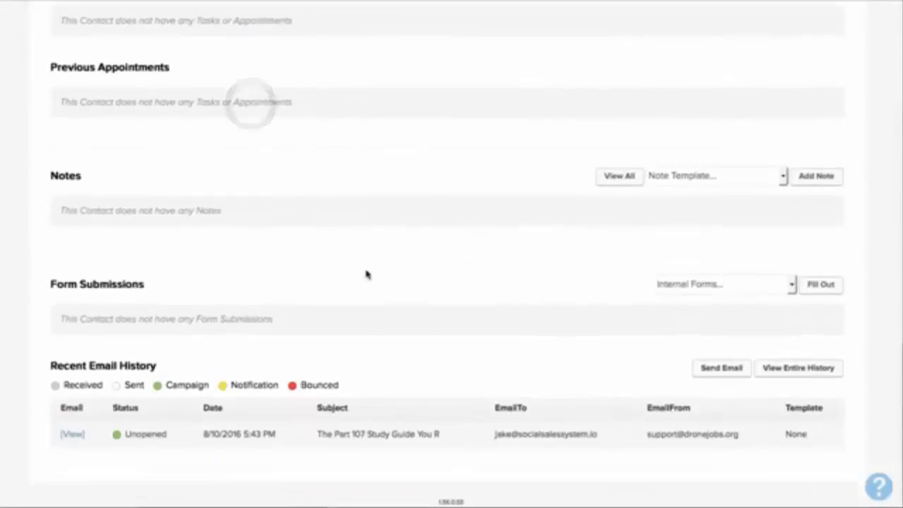
{"action": "left_click_drag", "start_coordinate": [318, 434], "coordinate": [441, 437]}
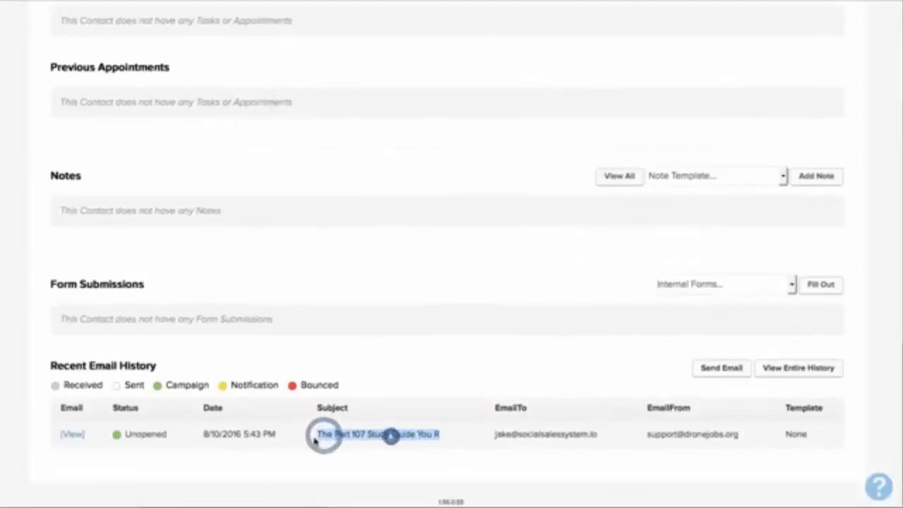
{"action": "scroll", "coordinate": [443, 440], "scroll_direction": "up", "scroll_amount": 15}
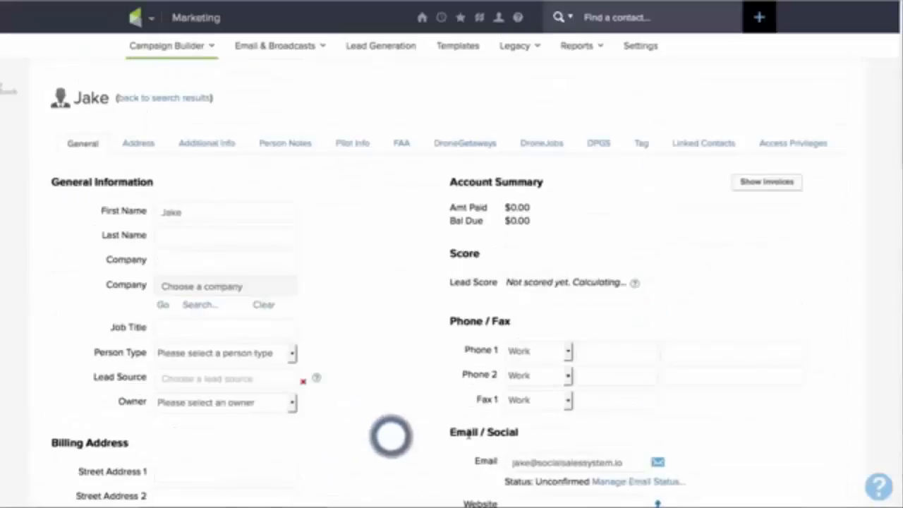
Return to the campaign contacts list, check the other contact's row and go back to the campaign.
{"action": "left_click", "coordinate": [297, 111]}
{"action": "left_click", "coordinate": [187, 103]}
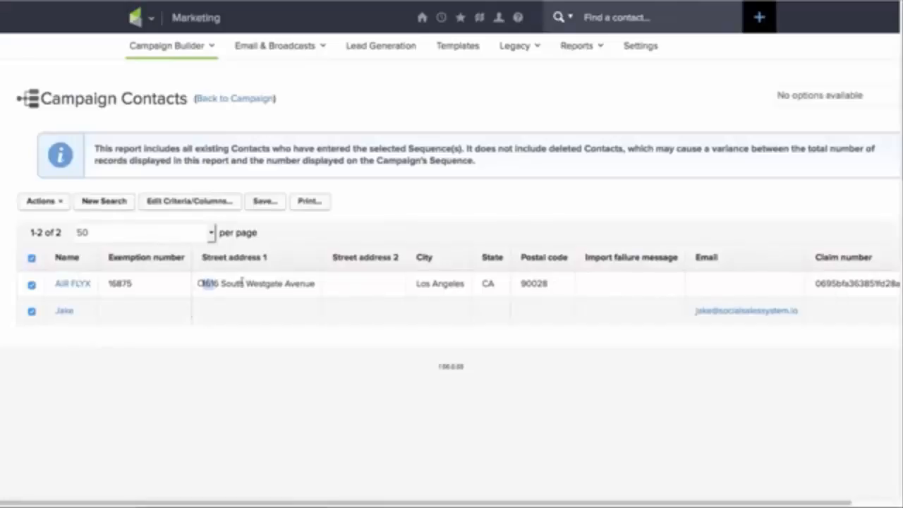
{"action": "left_click_drag", "start_coordinate": [243, 282], "coordinate": [310, 283]}
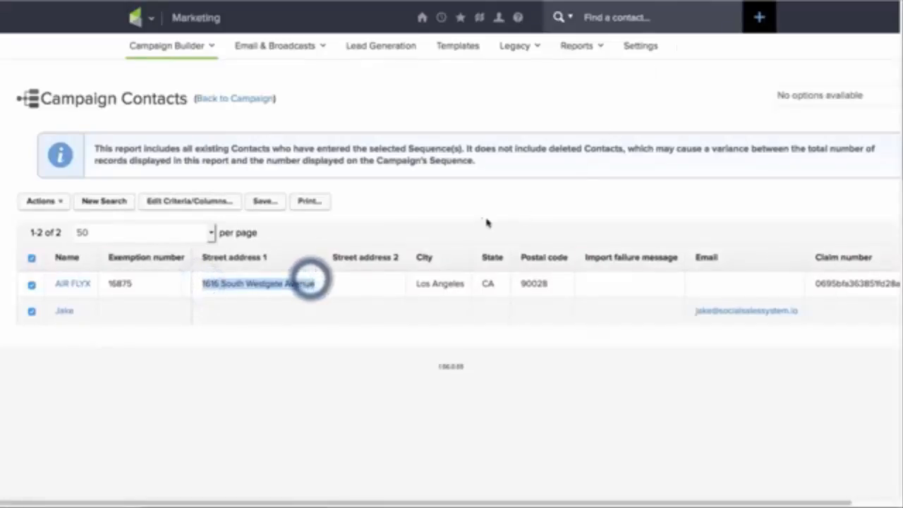
{"action": "left_click", "coordinate": [231, 98]}
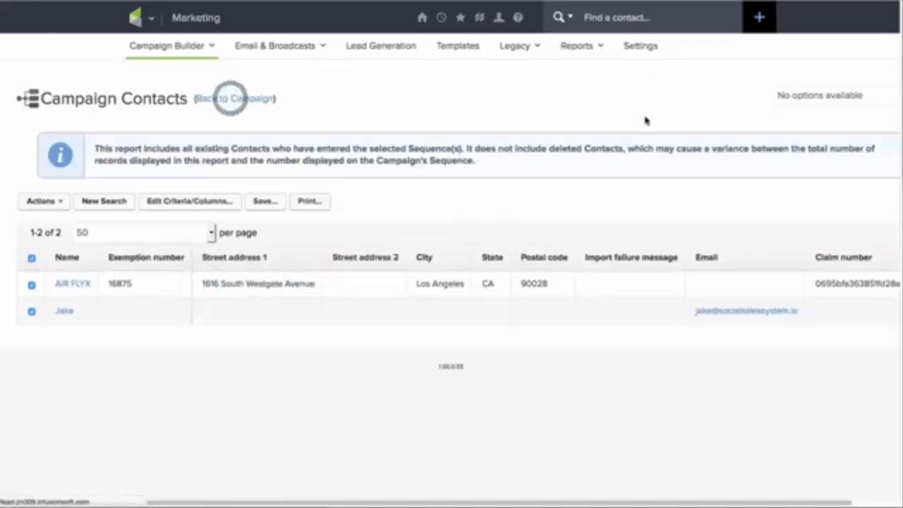